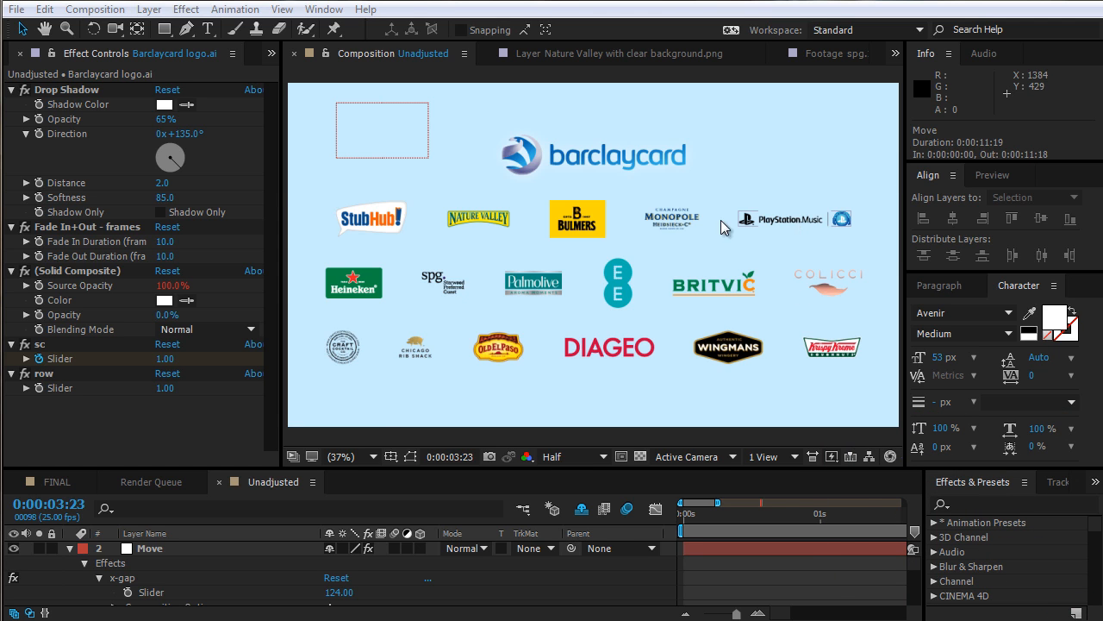
Slightly enlarge the Monopole Heidsieck and Nature Valley logos, bringing Nature Valley to about 30% scale
click(689, 226)
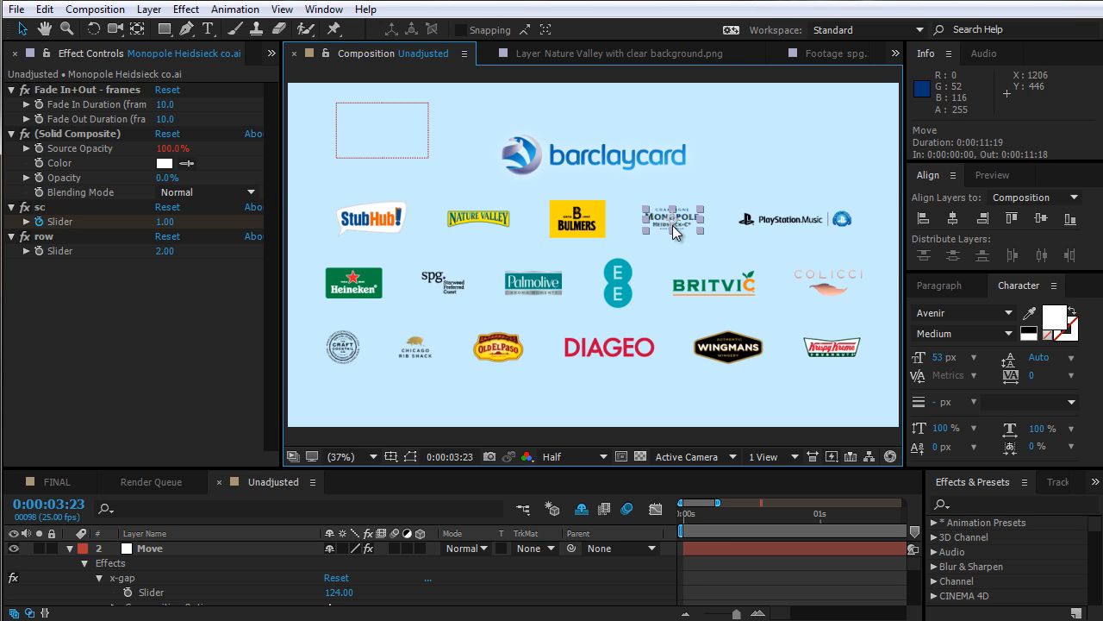
mouse_move(704, 232)
mouse_down()
mouse_move(734, 259)
mouse_move(699, 241)
mouse_move(709, 245)
mouse_up()
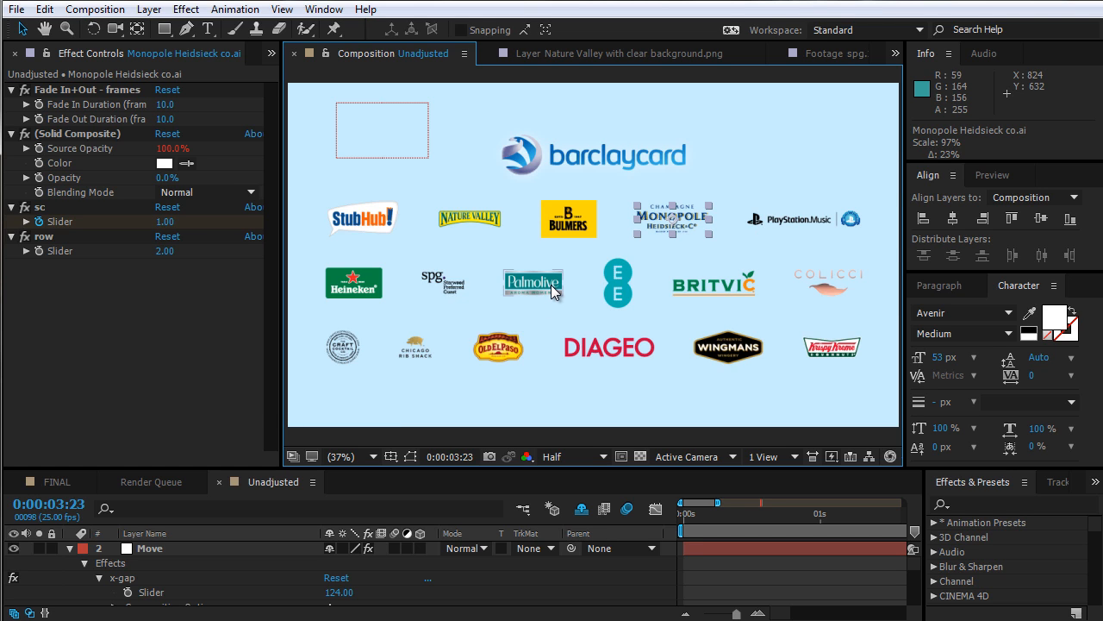
click(366, 216)
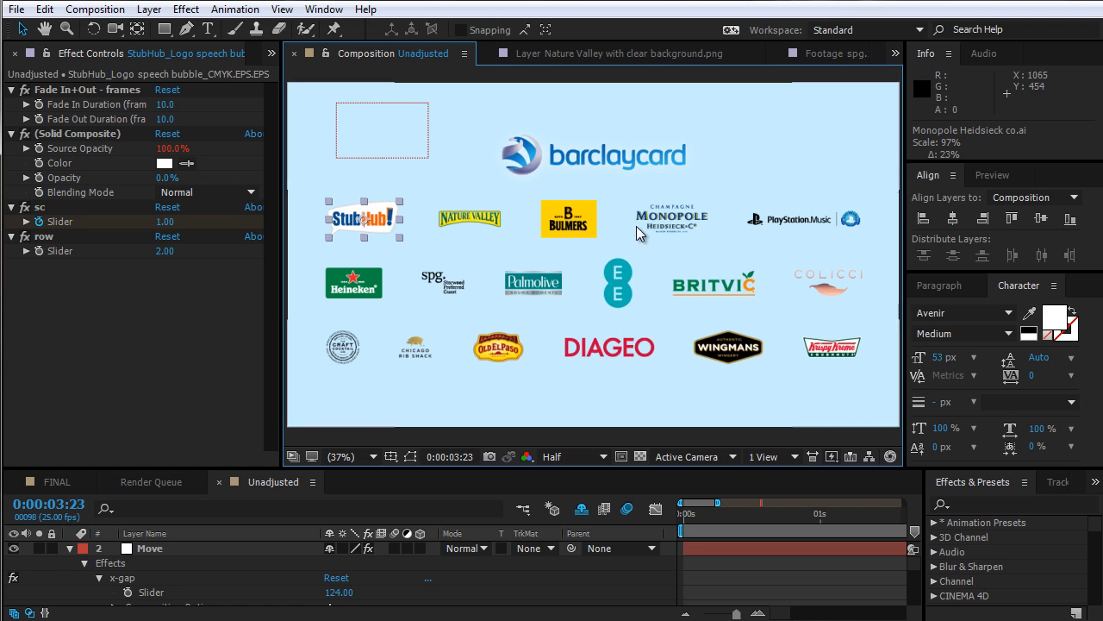
click(500, 222)
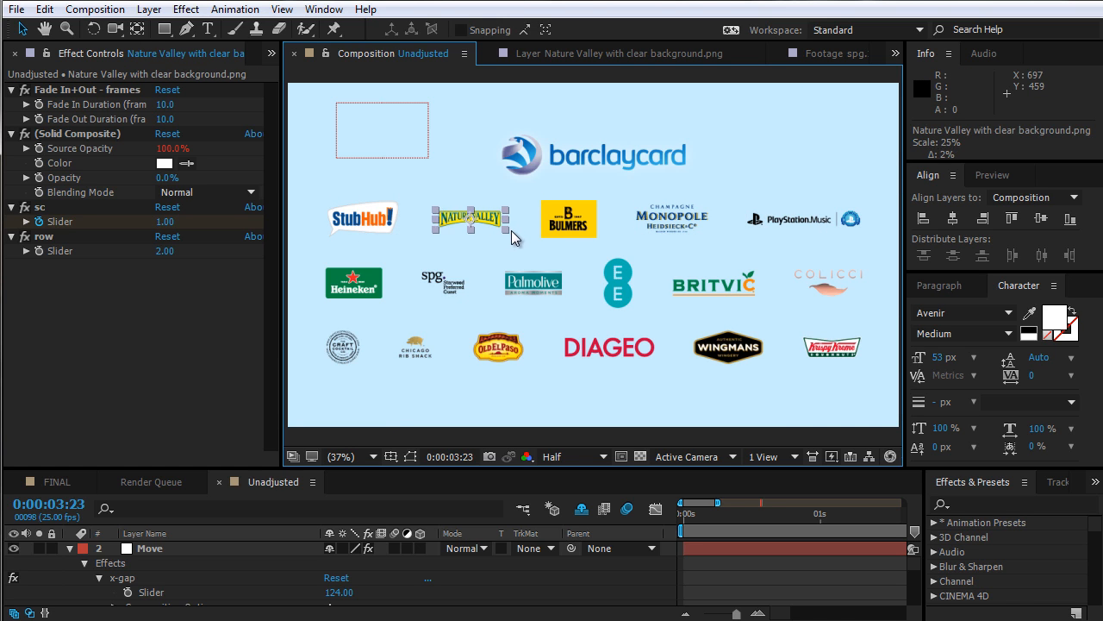
drag(514, 238, 522, 239)
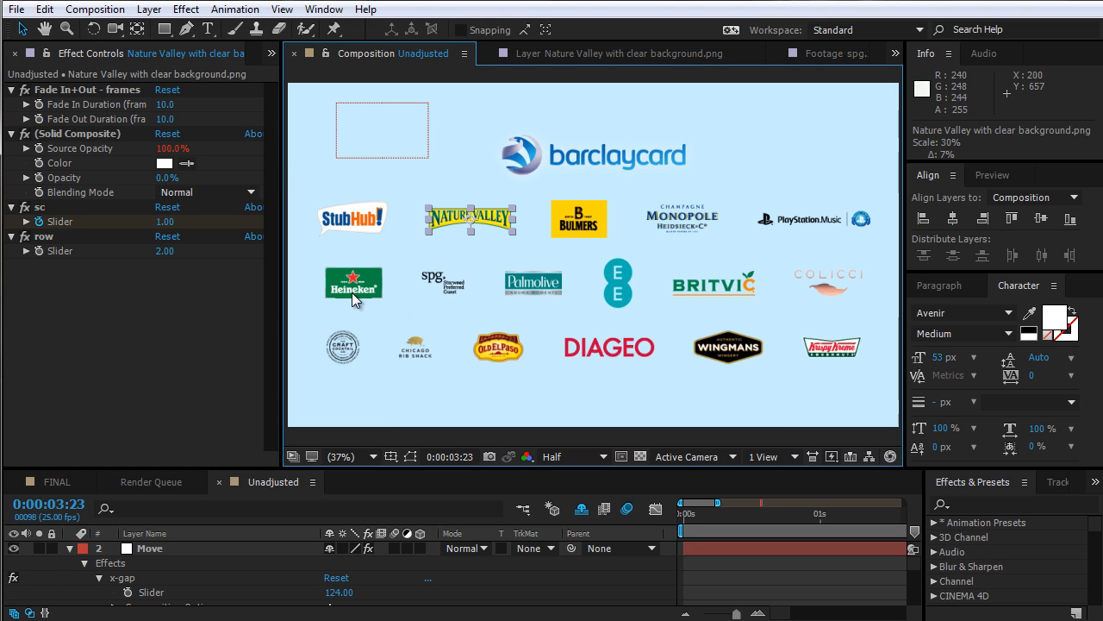
Slightly enlarge the craft cocktail and Chicago Ribshack logos, then deselect all layers
click(355, 366)
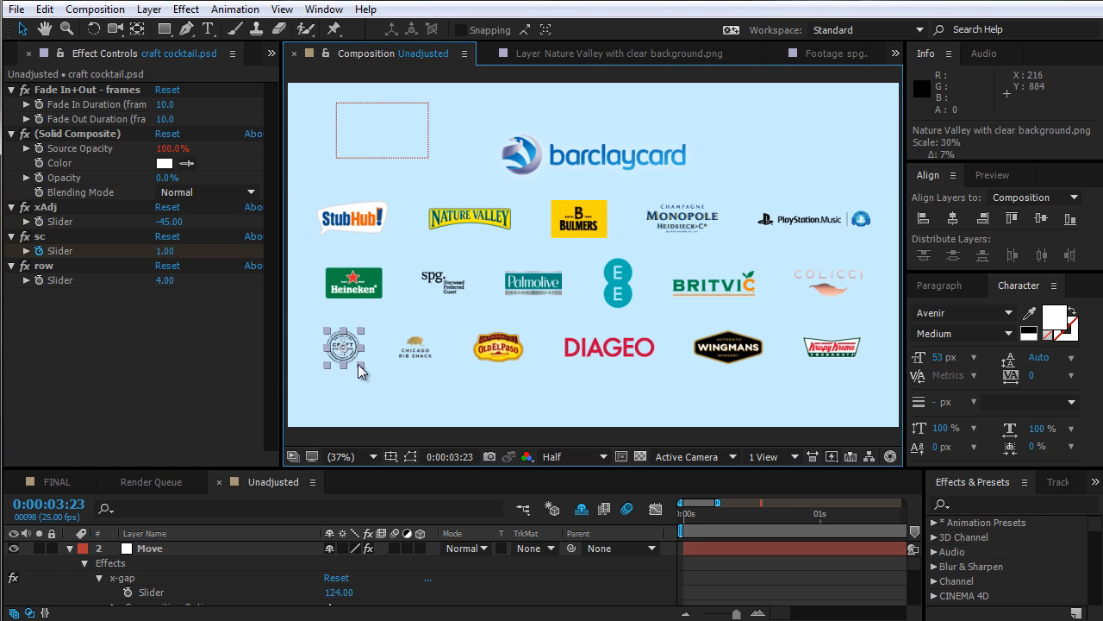
drag(360, 366, 368, 373)
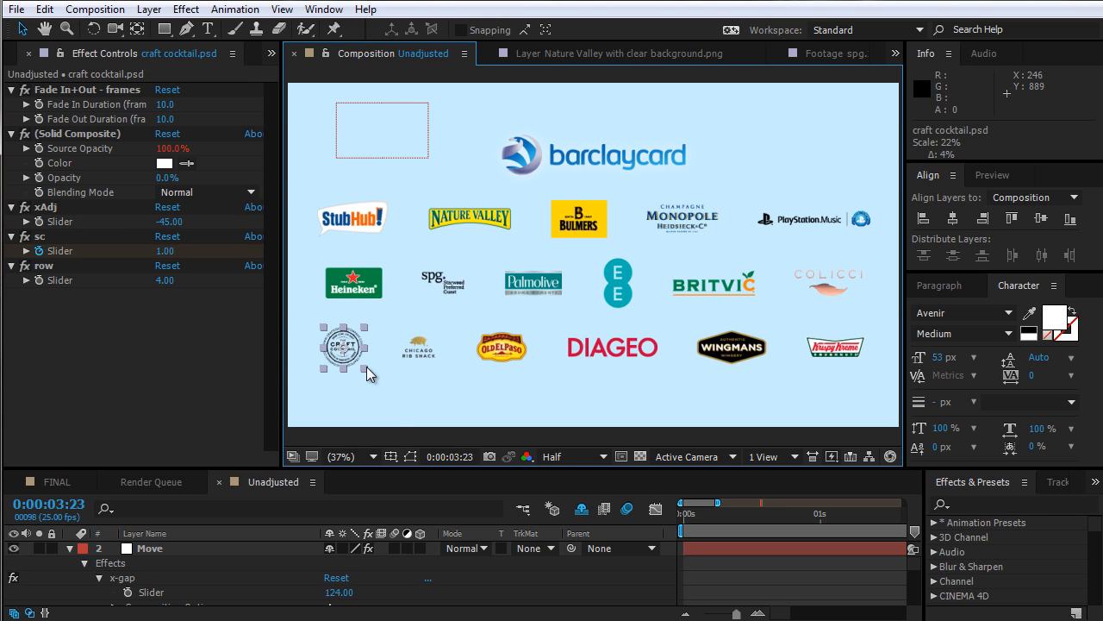
click(421, 352)
drag(438, 357, 440, 363)
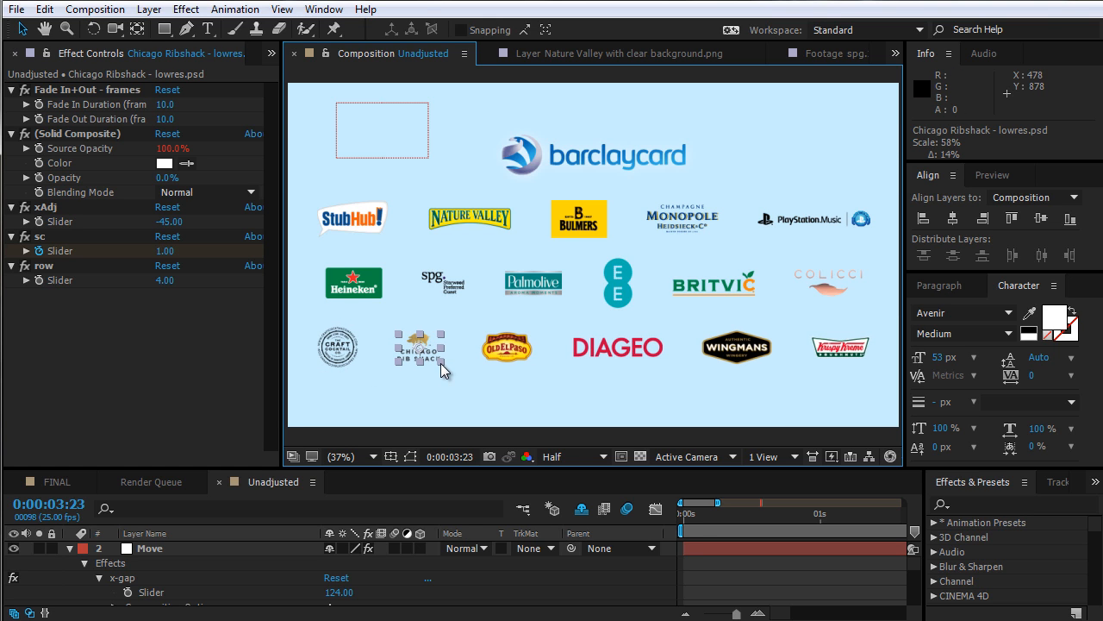
click(480, 384)
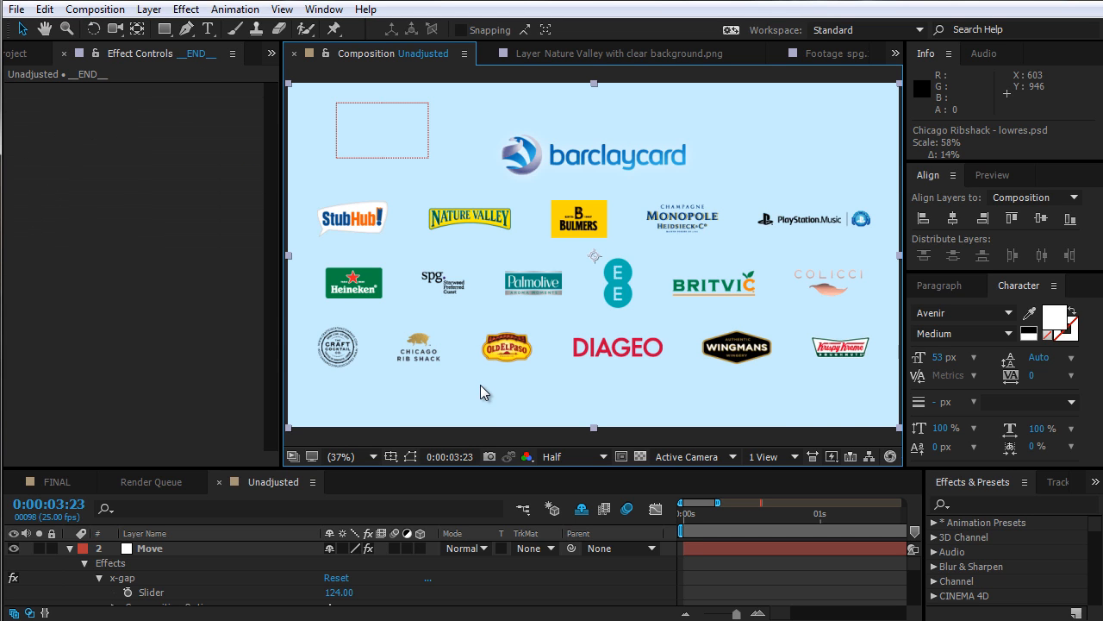
click(608, 571)
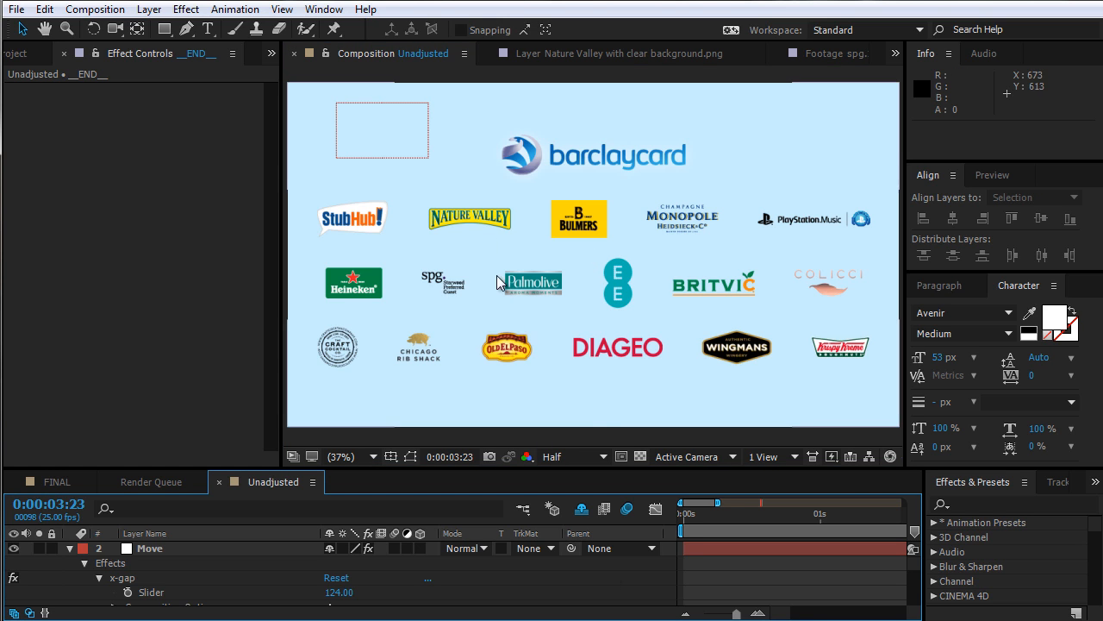
Drag the Move layer's box across the composition to the PlayStation logo and back to the upper-left corner
click(415, 144)
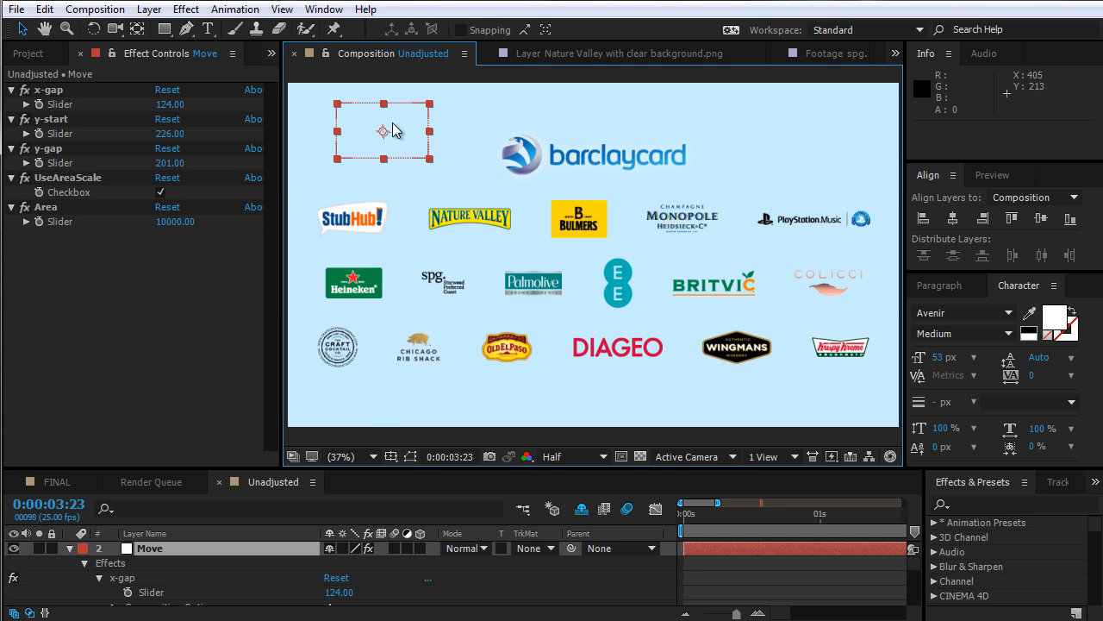
click(626, 301)
drag(402, 140, 839, 223)
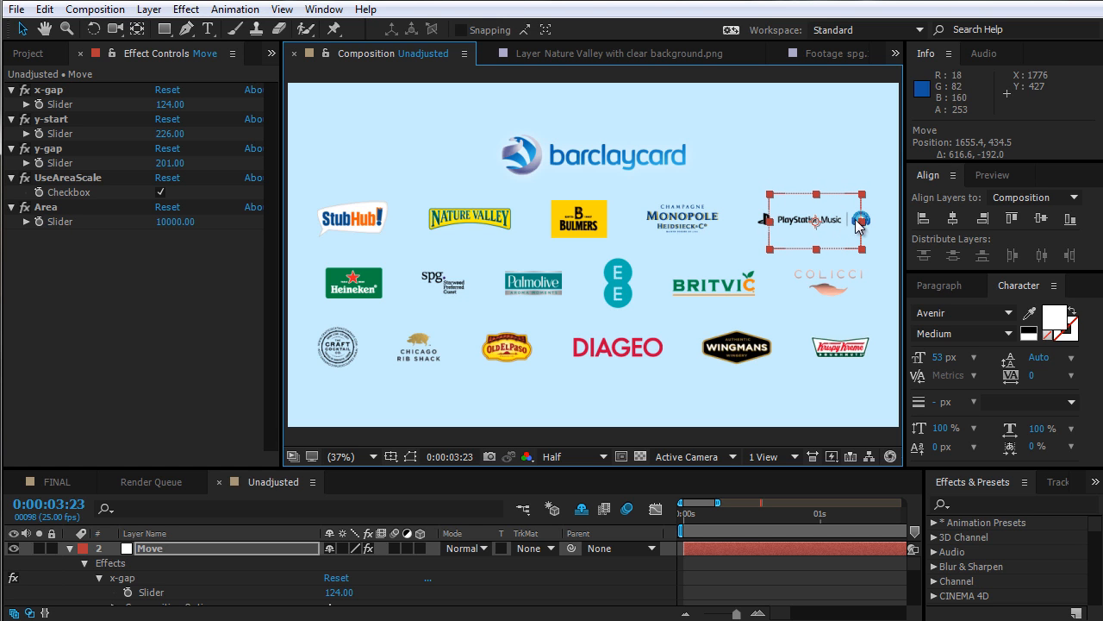
click(869, 219)
drag(870, 219, 417, 160)
click(607, 277)
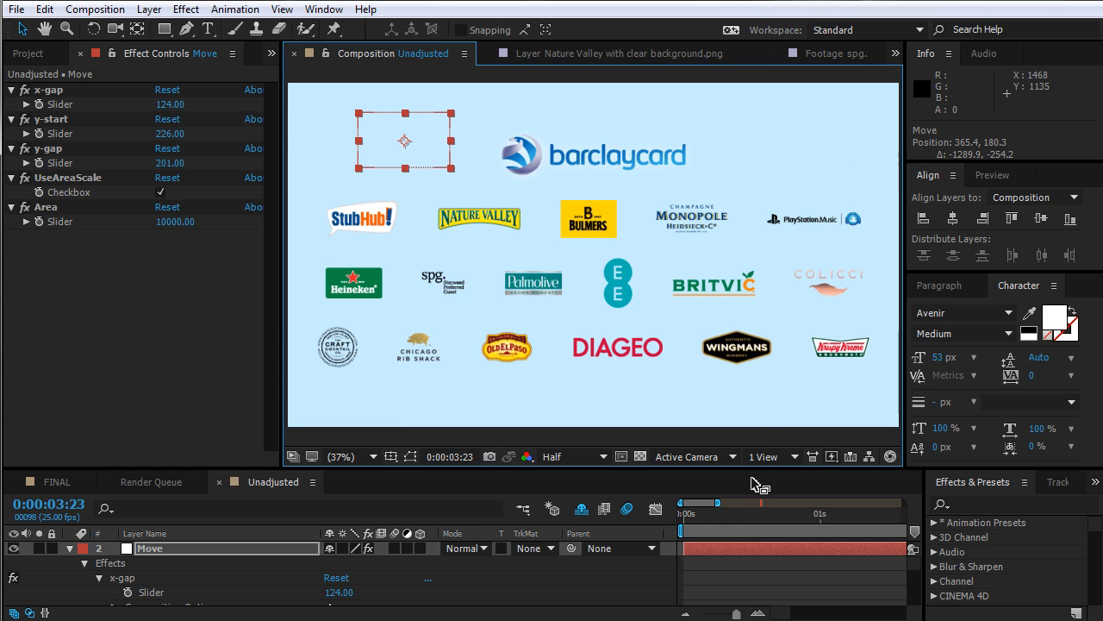
click(718, 571)
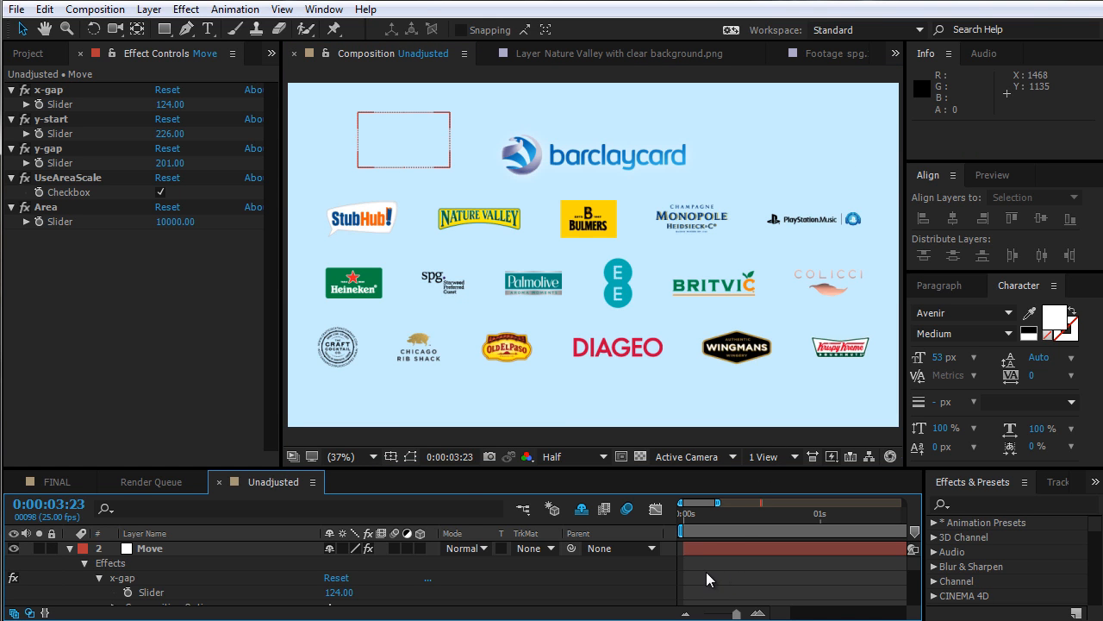
Inspect the Move layer's effect controls and the logo layers' properties in the maximized timeline
click(76, 184)
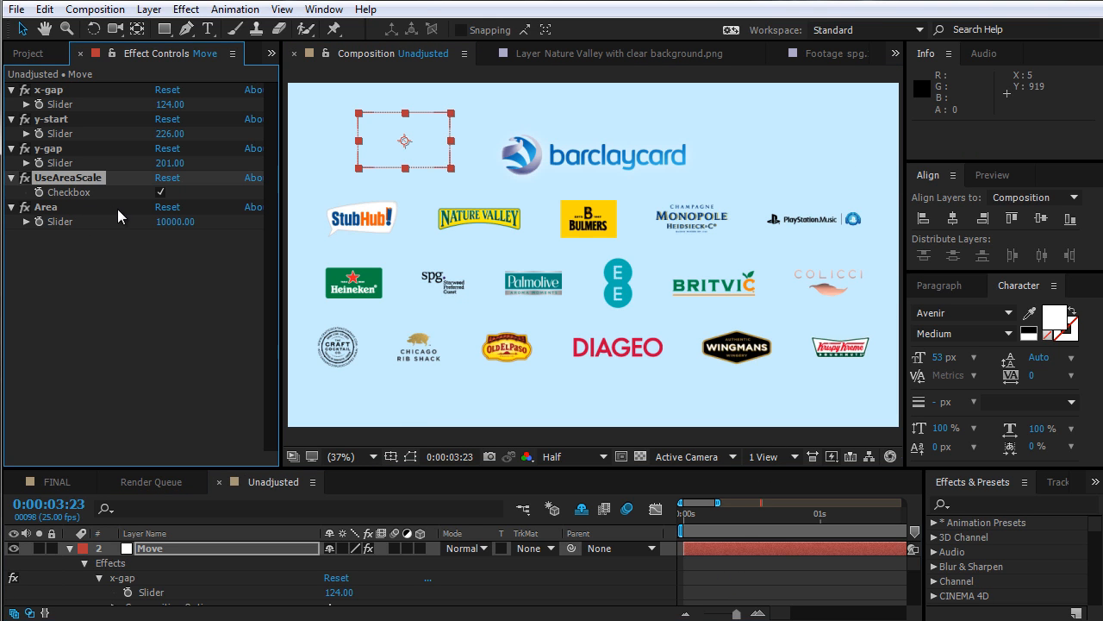
click(150, 282)
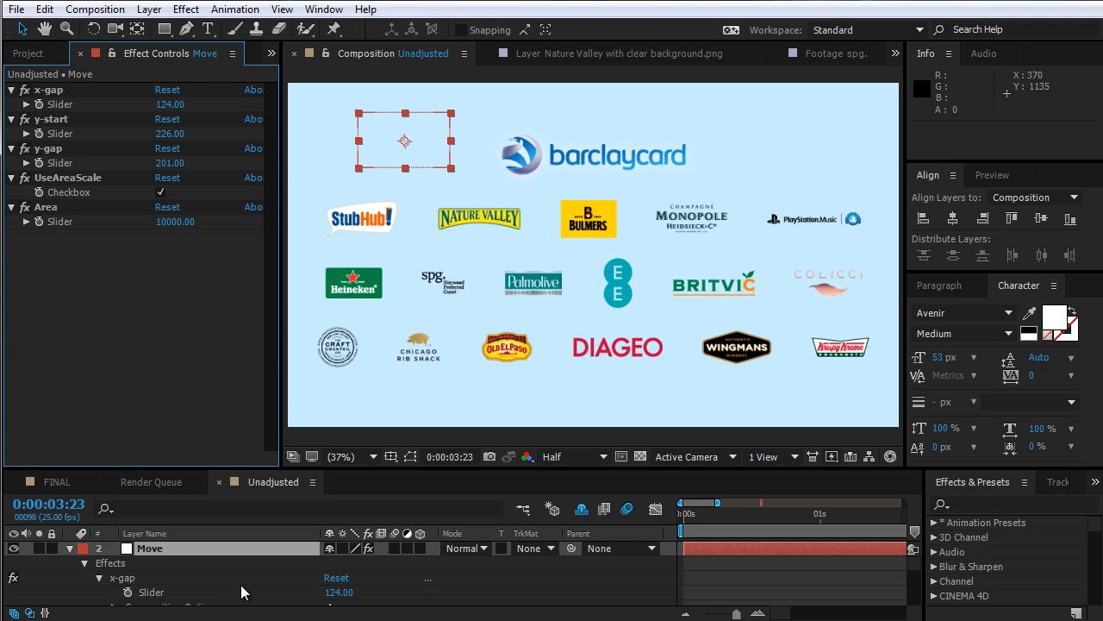
key(grave)
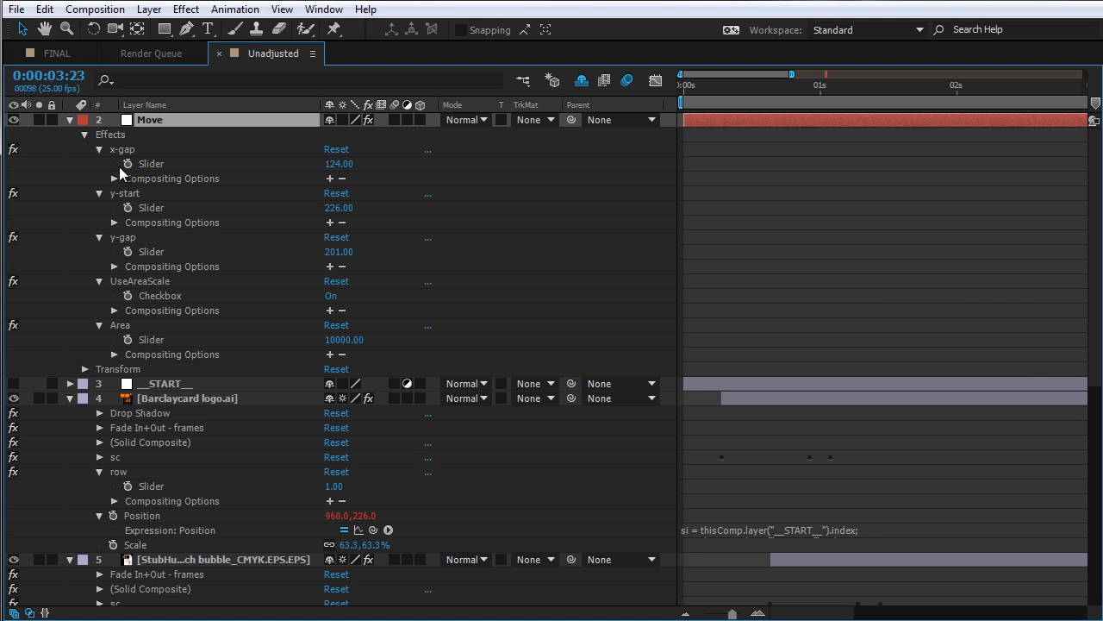
click(152, 384)
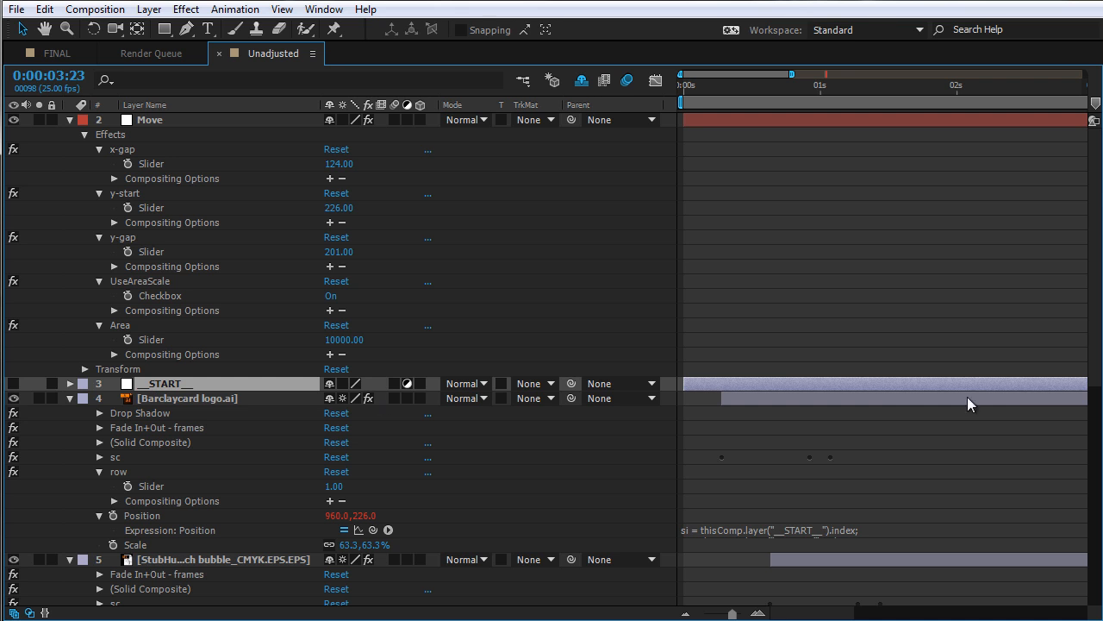
drag(1098, 177, 1099, 480)
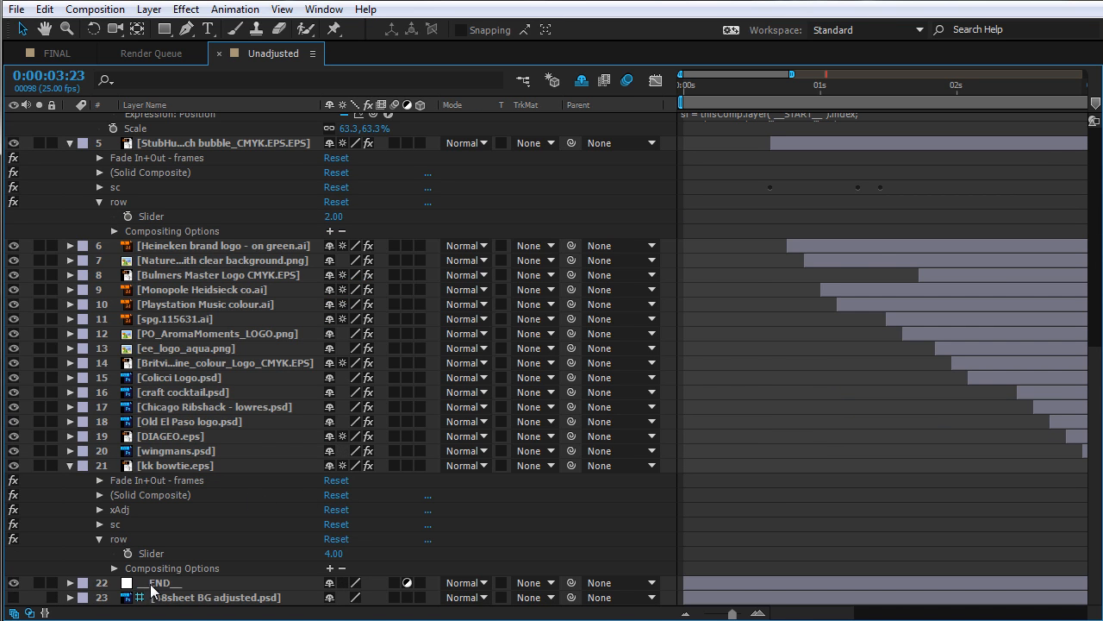
scroll(283, 276, up, 6)
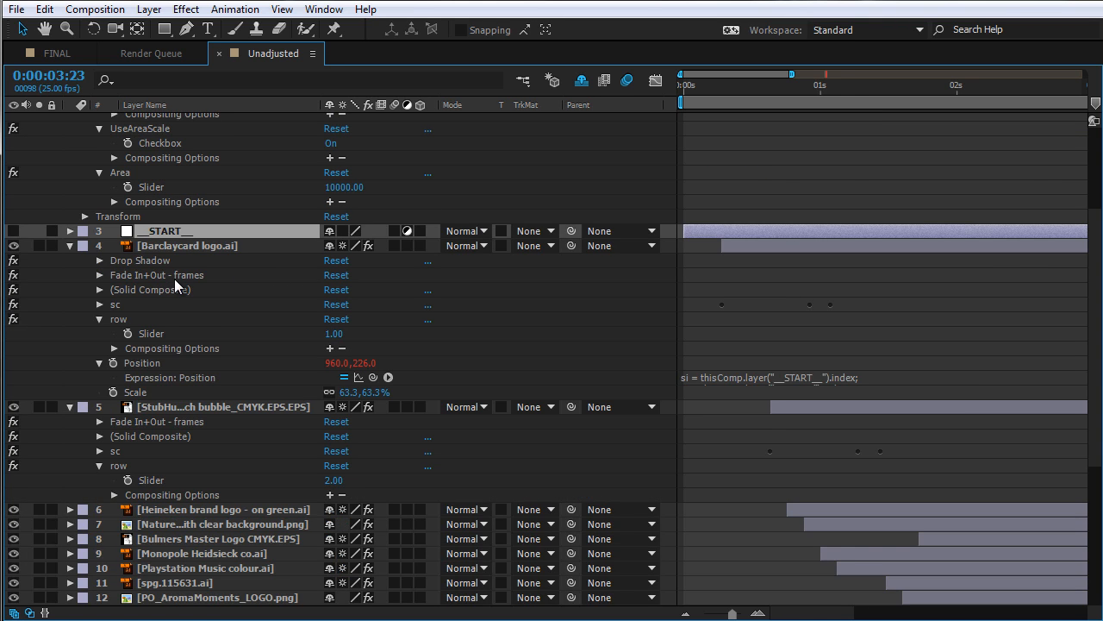
scroll(174, 279, up, 3)
scroll(156, 405, down, 5)
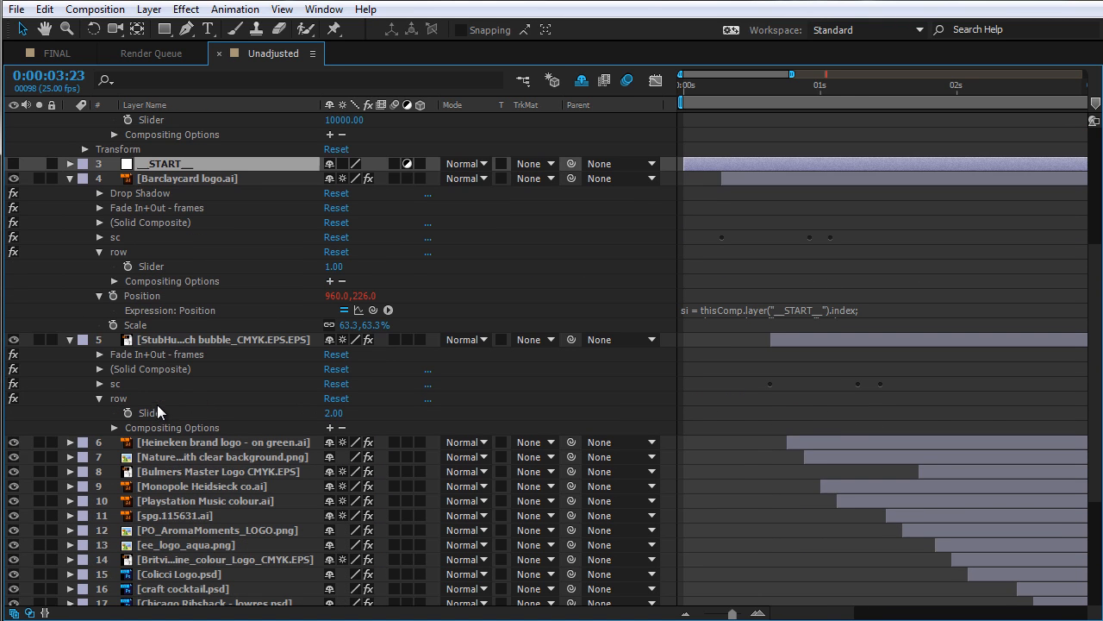
click(172, 340)
Shrink the Barclaycard logo slightly to about 60% scale
click(174, 178)
key(grave)
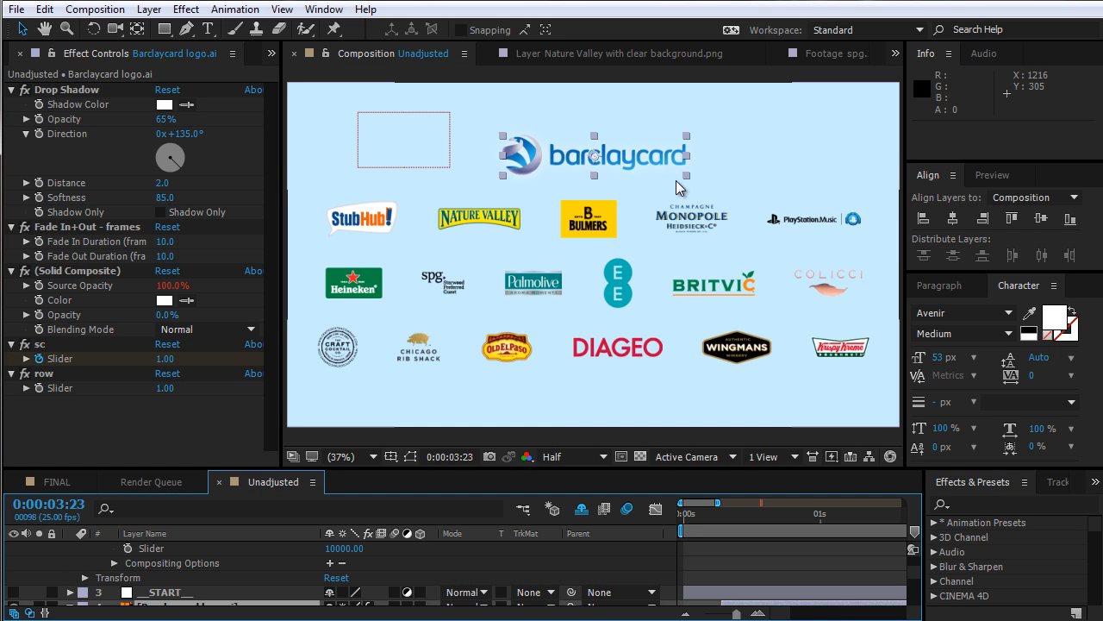
drag(686, 176, 682, 175)
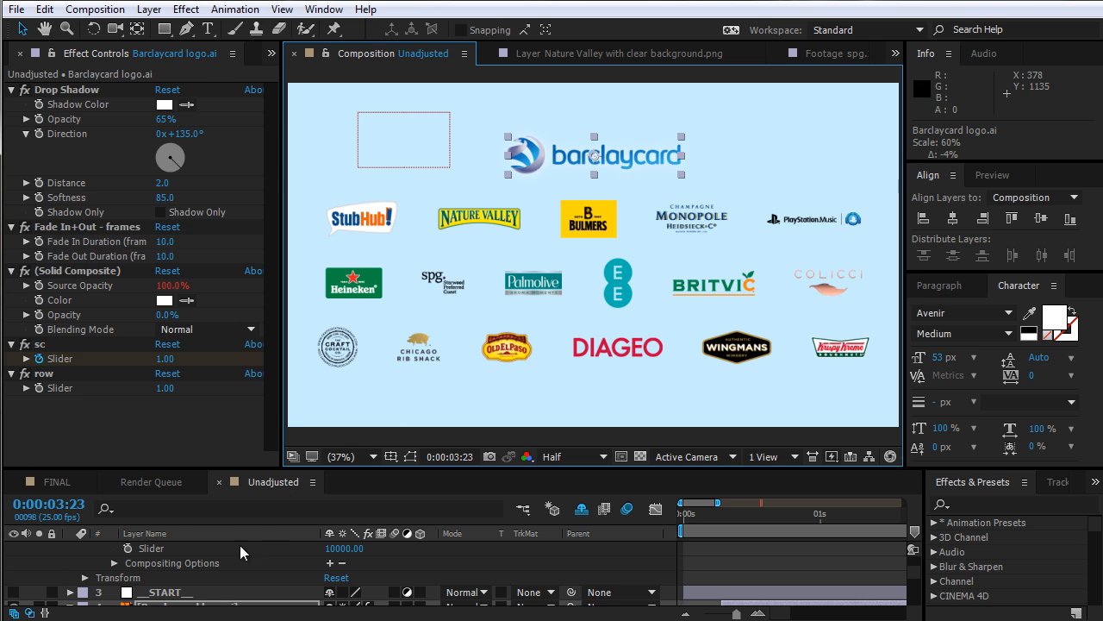
Add a Scale expression to the StubHub logo layer, pick-whipping L to the Move layer
key(grave)
click(189, 343)
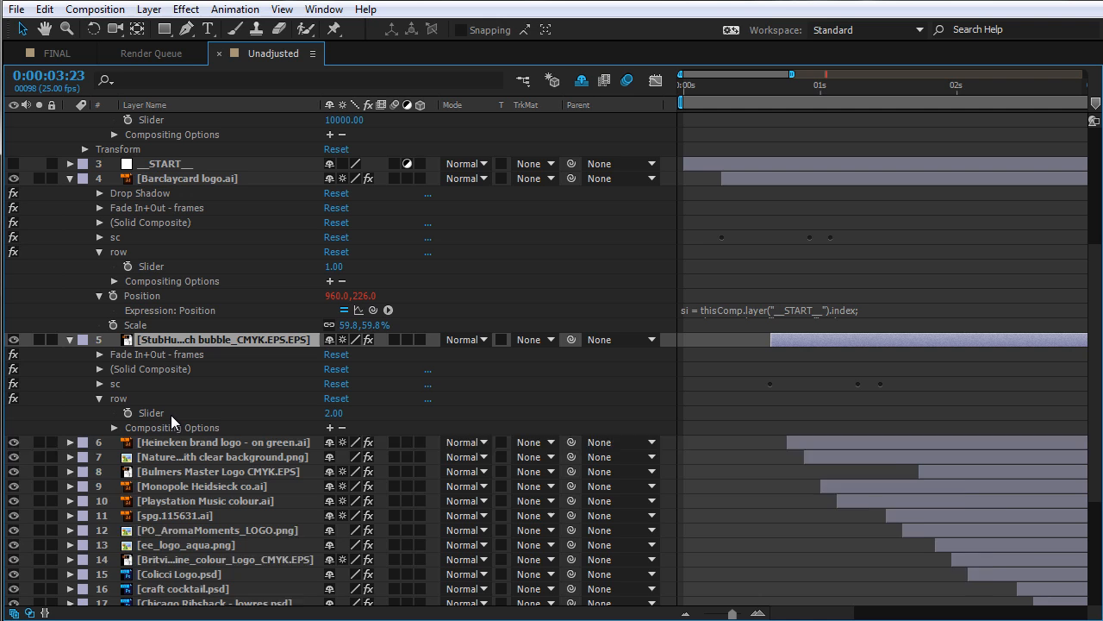
key(shift+s)
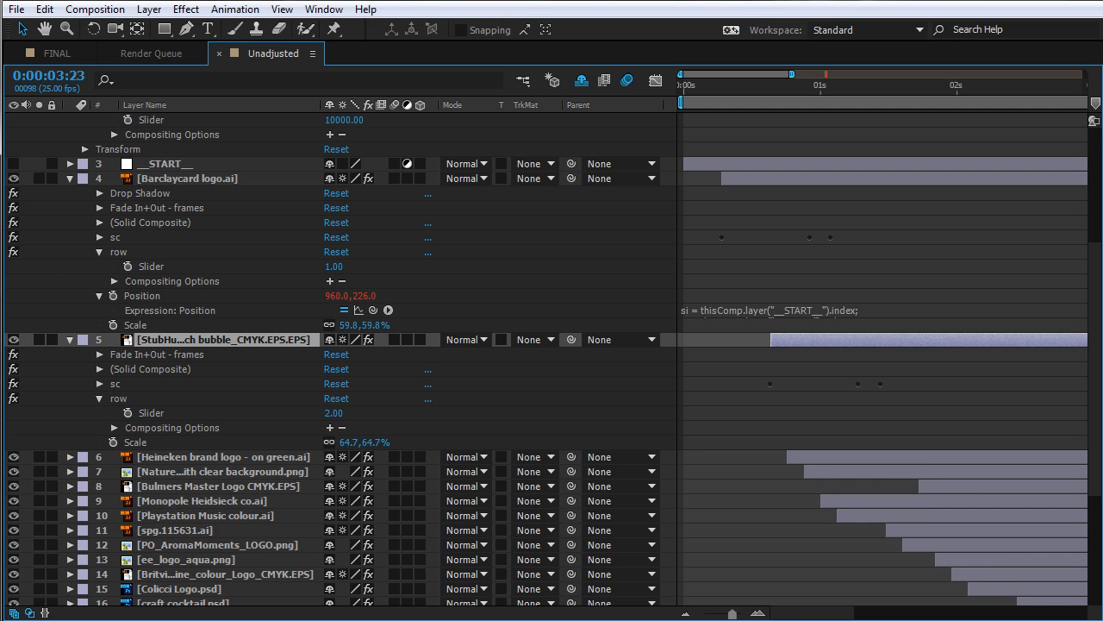
alt+click(113, 442)
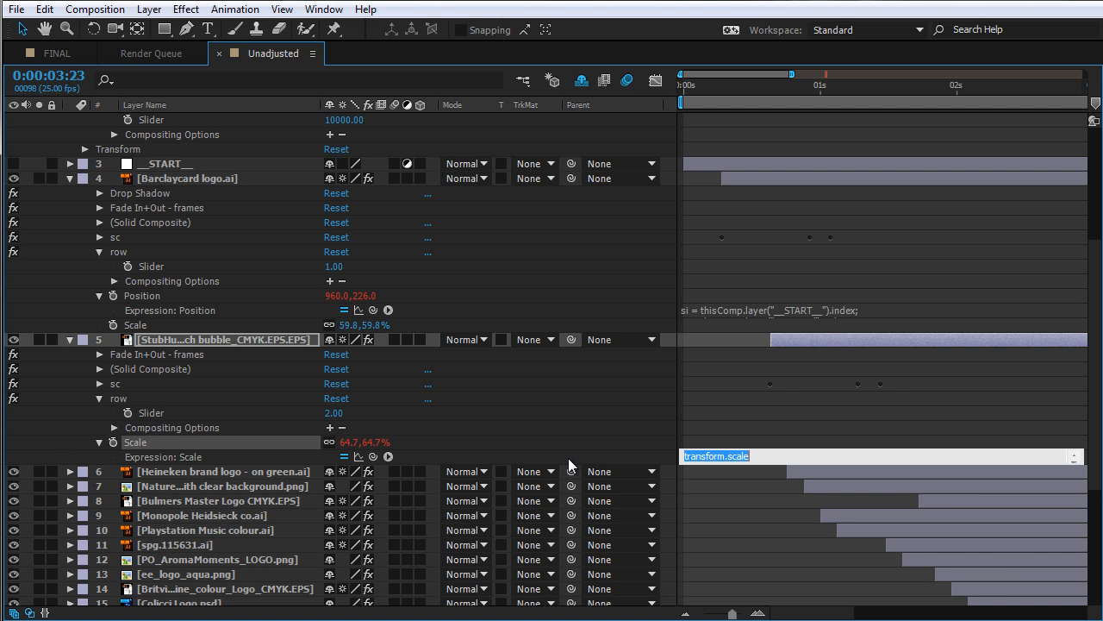
text(L =)
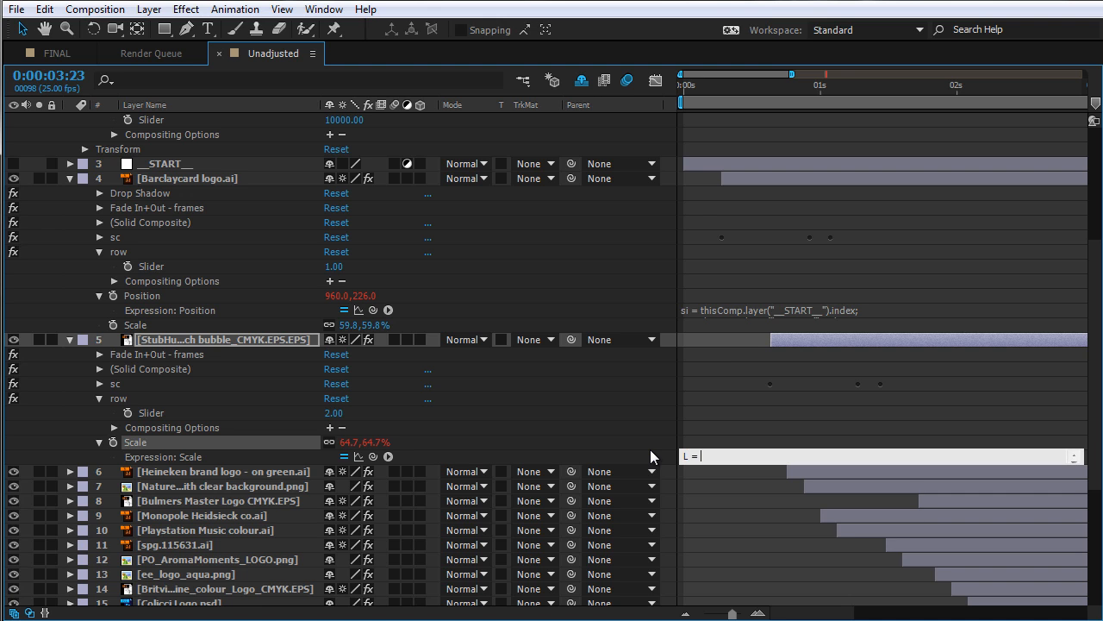
drag(372, 456, 188, 122)
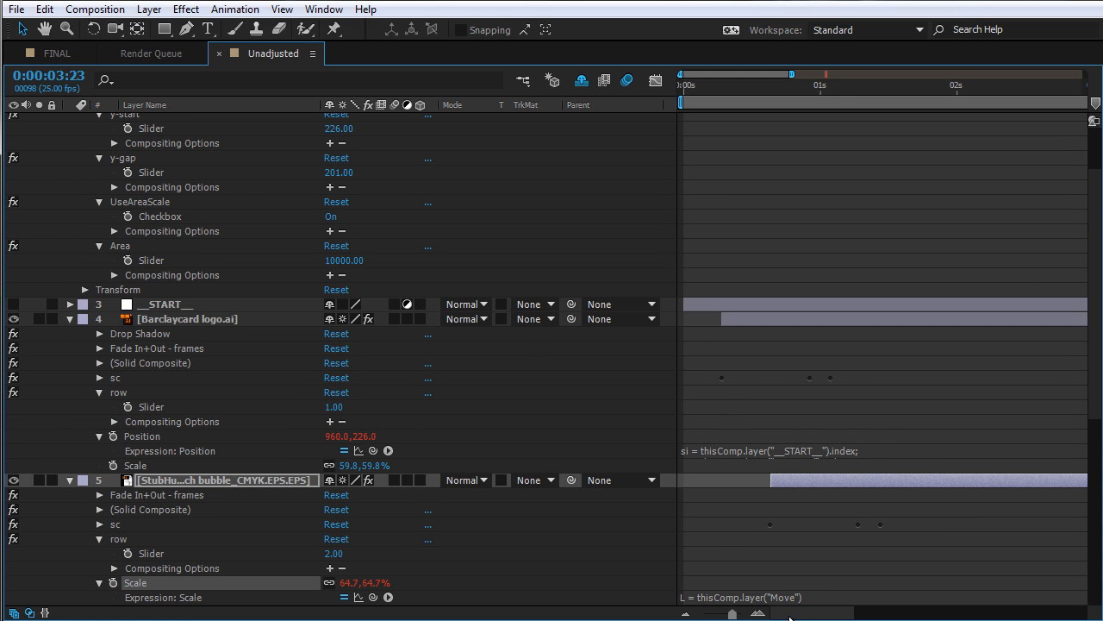
Add a second expression line assigning sc = L.scale;
click(831, 595)
key(ctrl+a)
key(BackSpace)
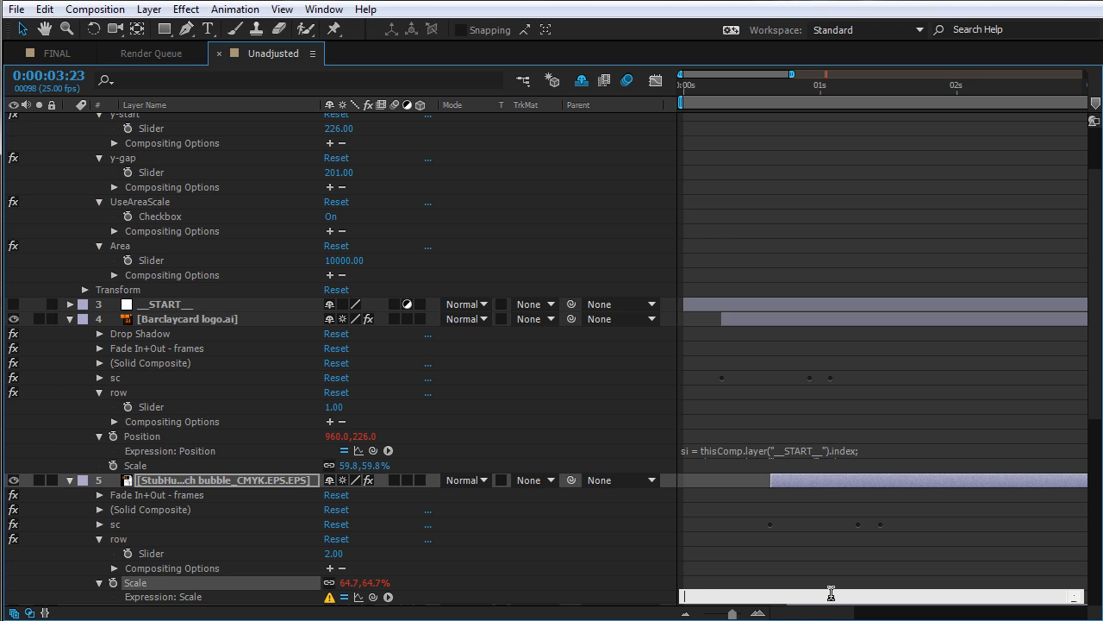
text(sc = L.scale[0])
key(ctrl+a)
key(BackSpace)
click(635, 596)
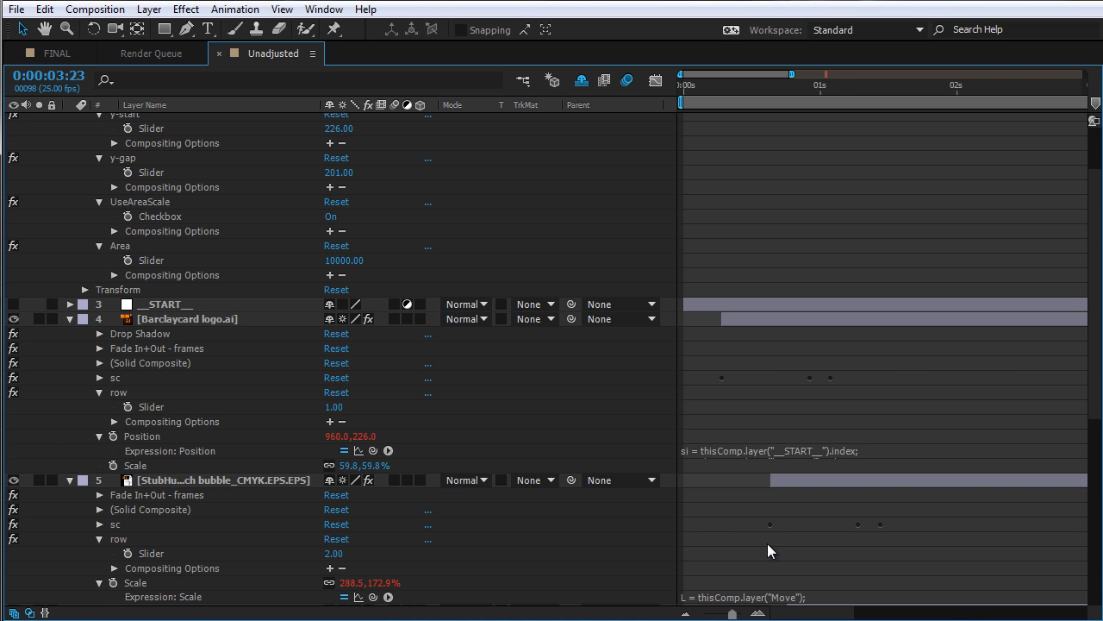
Enlarge the expression field and add lines w = width * scale[0] / 100; and h = height * scale[1] / 100;
scroll(767, 543, down, 3)
drag(796, 471, 793, 573)
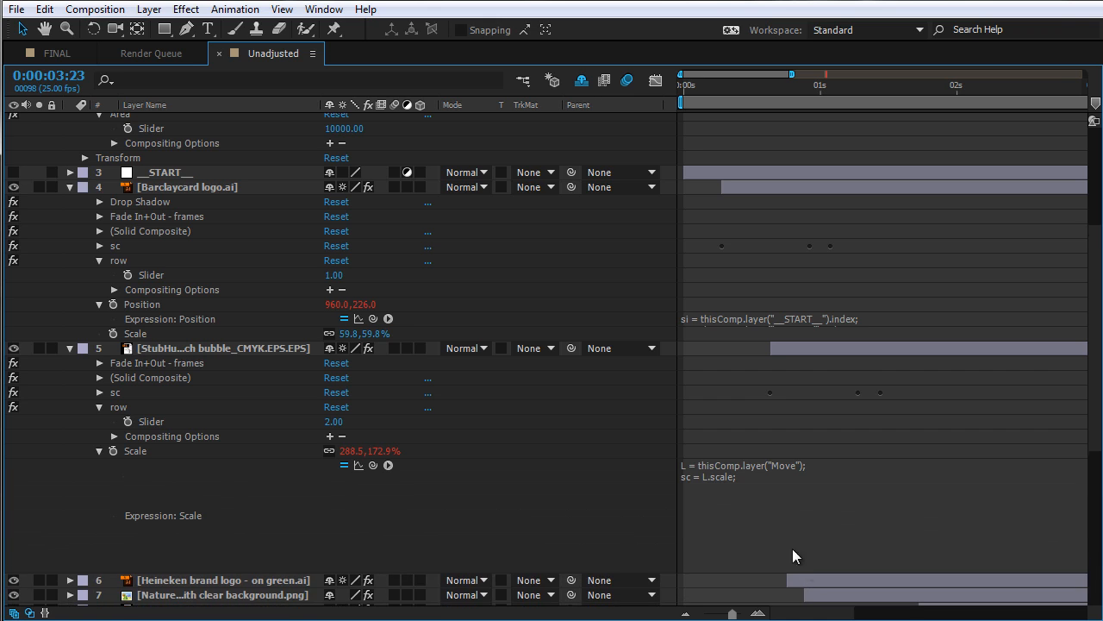
click(781, 519)
click(850, 520)
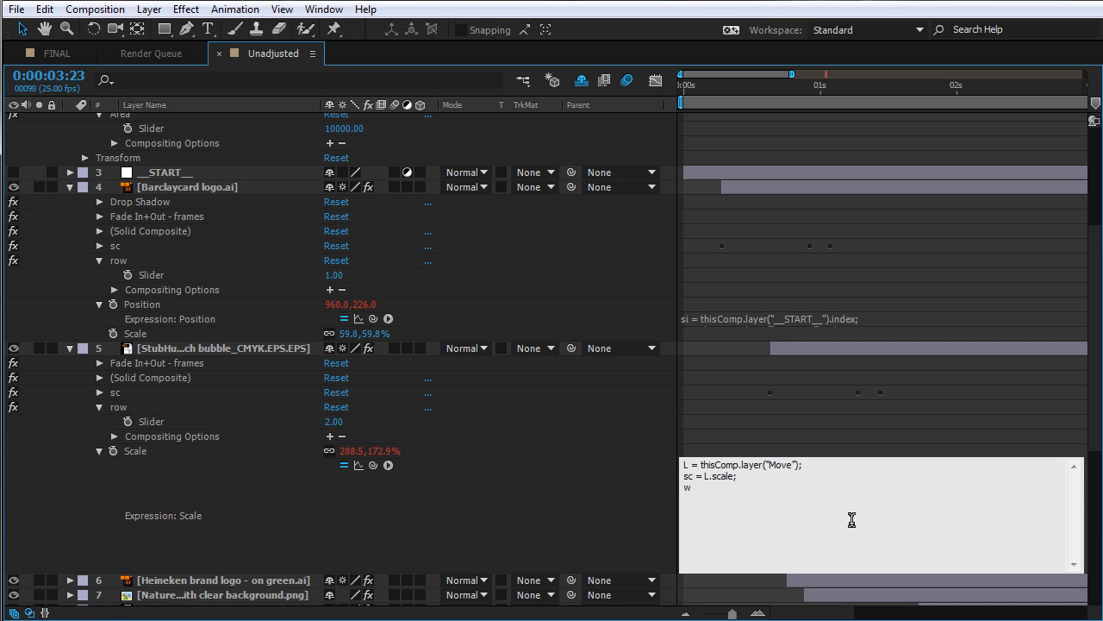
text(w = width * scale[0] / 100; )
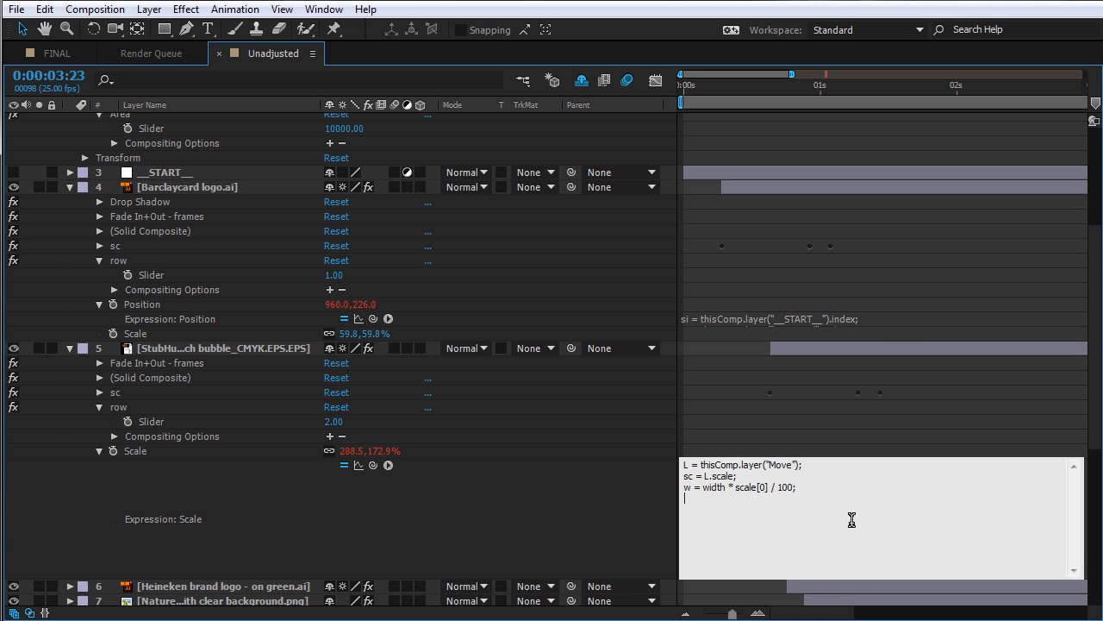
text(h = height)
text( * scale[)
text(1] / 100)
Add an if block testing L.effect("UseAreaScale")("checkbox") == true, with an indented empty line inside its braces
text(ffe)
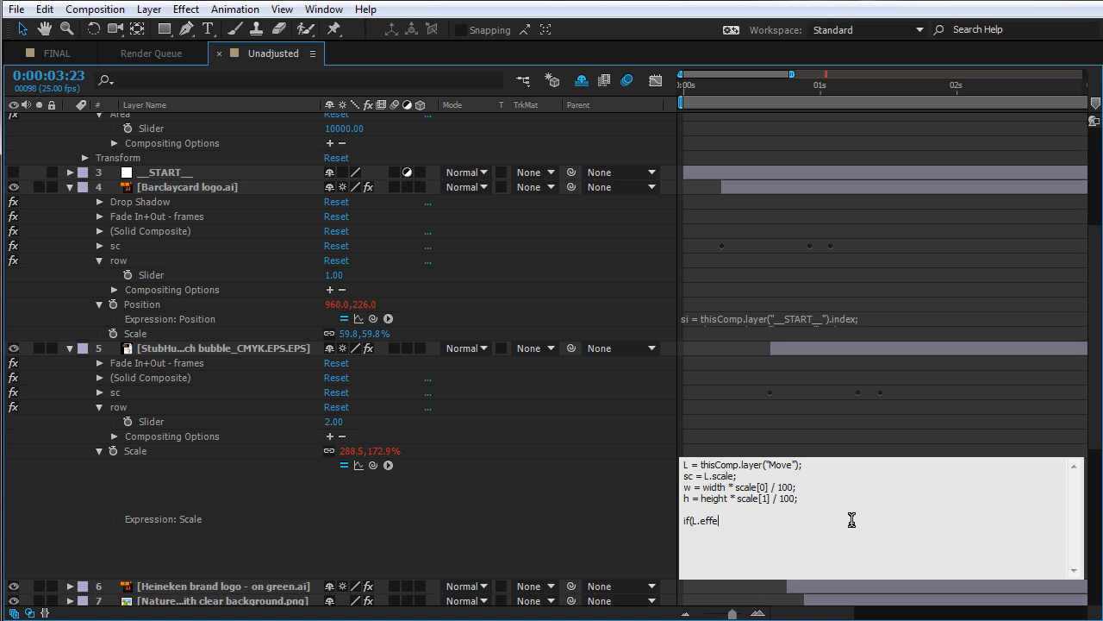
text(seAreaScale")("C)
key(BackSpace)
text(cehc)
key(BackSpace)
key(BackSpace)
text(ckbox")
text() == true)
text() {  )
text(})
key(Up)
key(Up)
key(Right)
key(Right)
key(Down)
key(Tab)
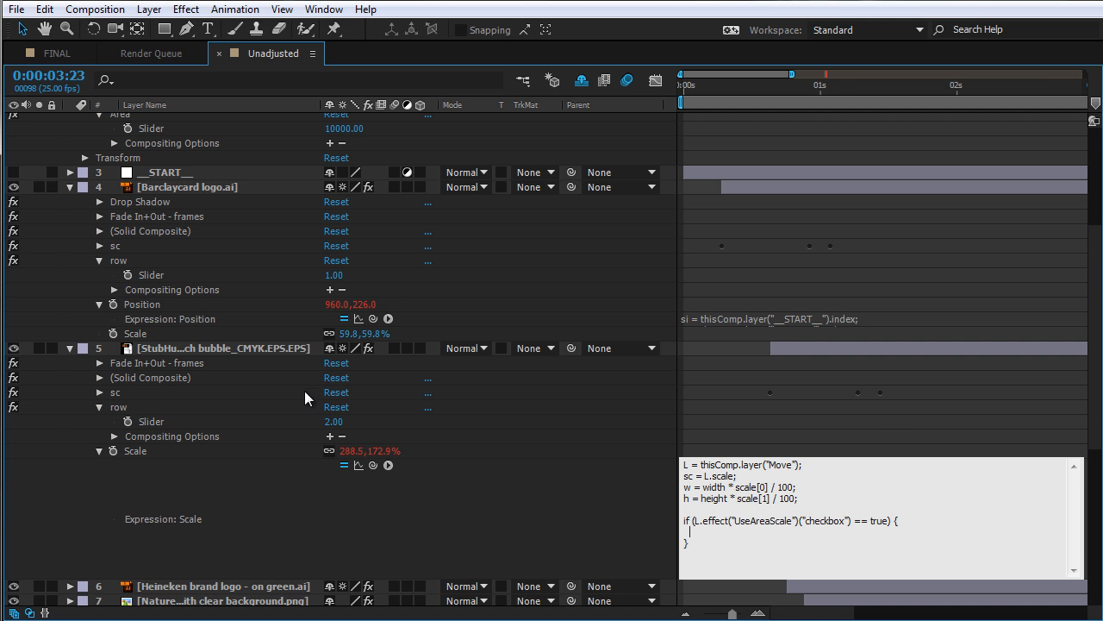
Examine the Move layer's UseAreaScale checkbox and Area slider effects
click(332, 548)
scroll(269, 293, up, 5)
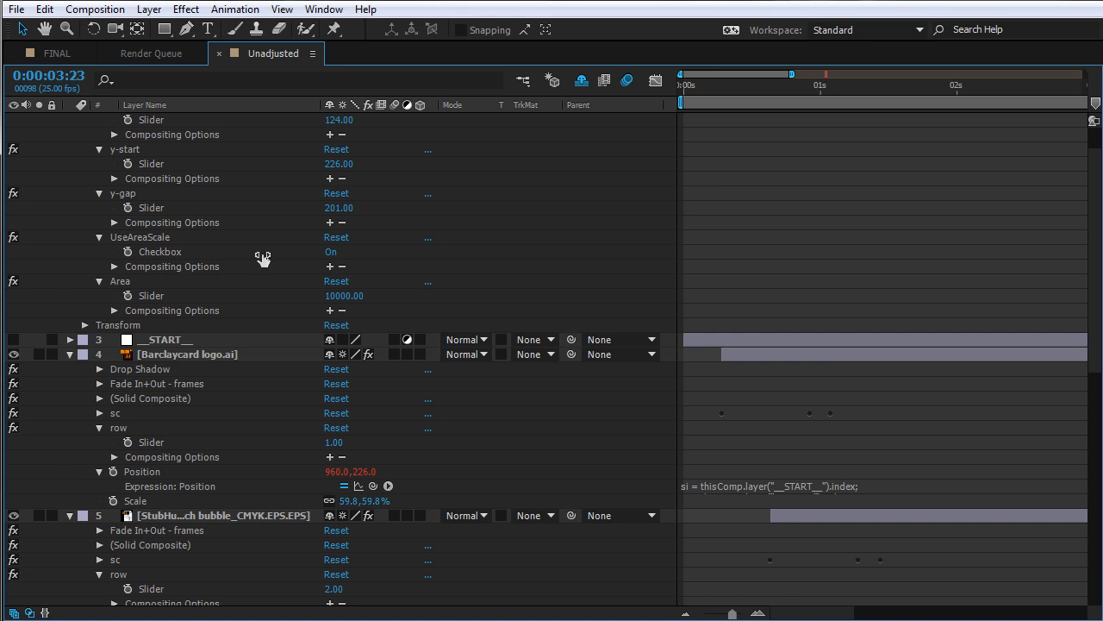
scroll(260, 396, down, 8)
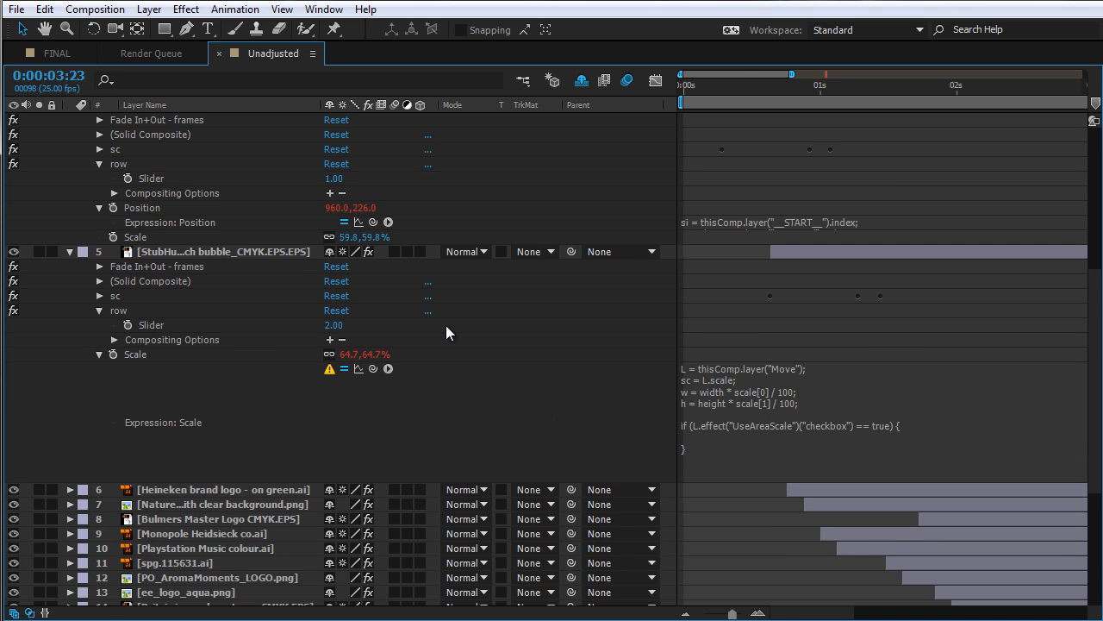
scroll(149, 284, up, 8)
click(134, 278)
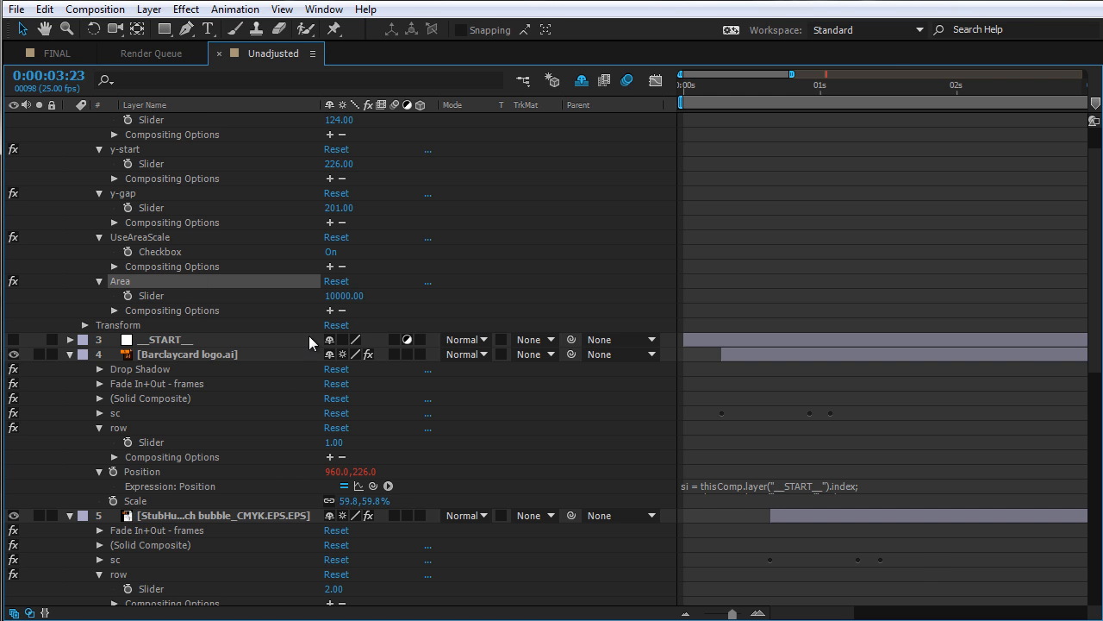
key(grave)
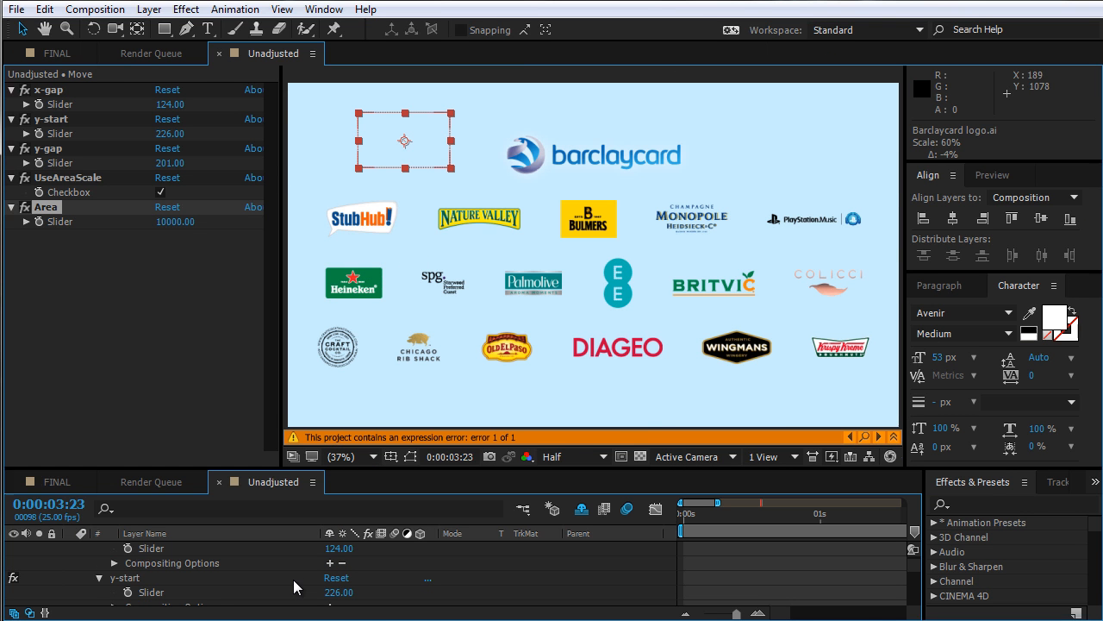
key(grave)
scroll(520, 496, down, 4)
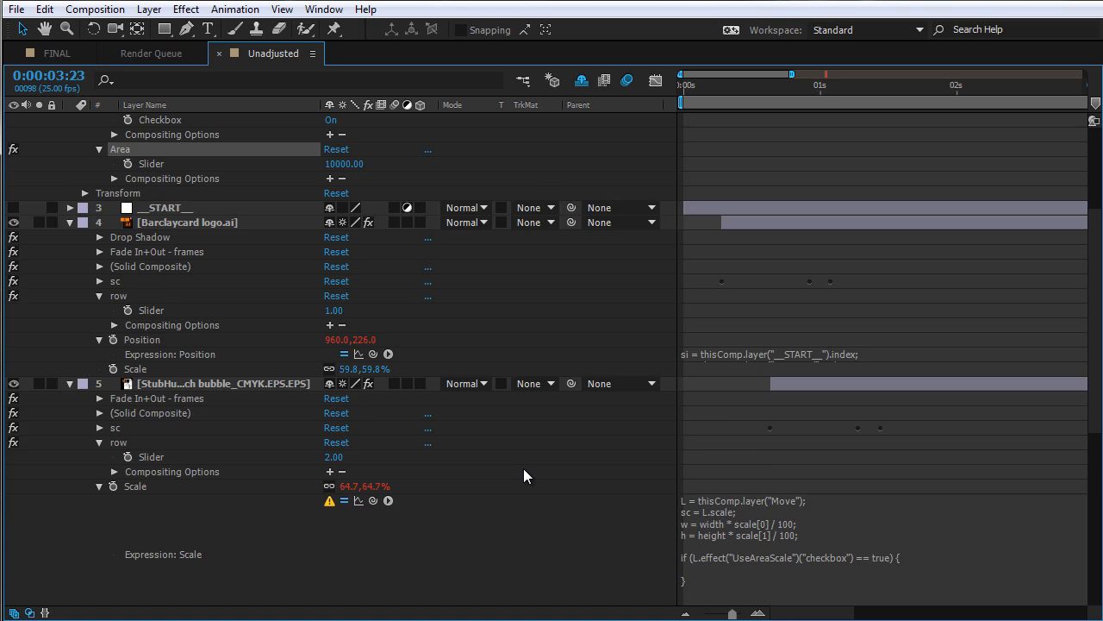
scroll(523, 476, down, 5)
Inside the if block of the StubHub Scale expression, add the line A = L.effect("Area")("Slider");
click(731, 392)
click(732, 392)
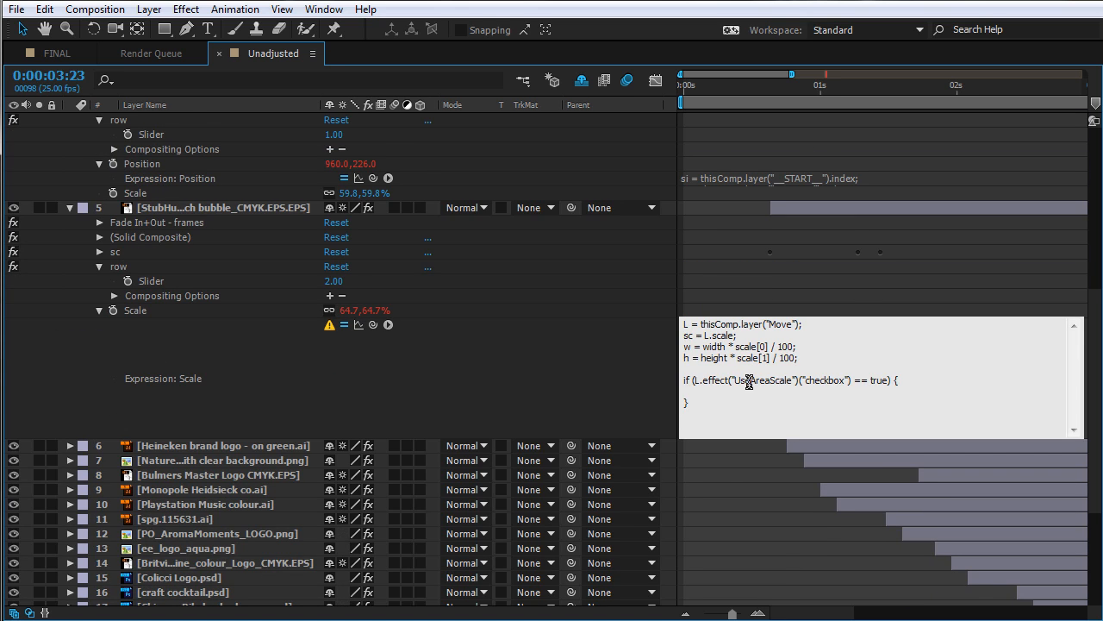
click(551, 354)
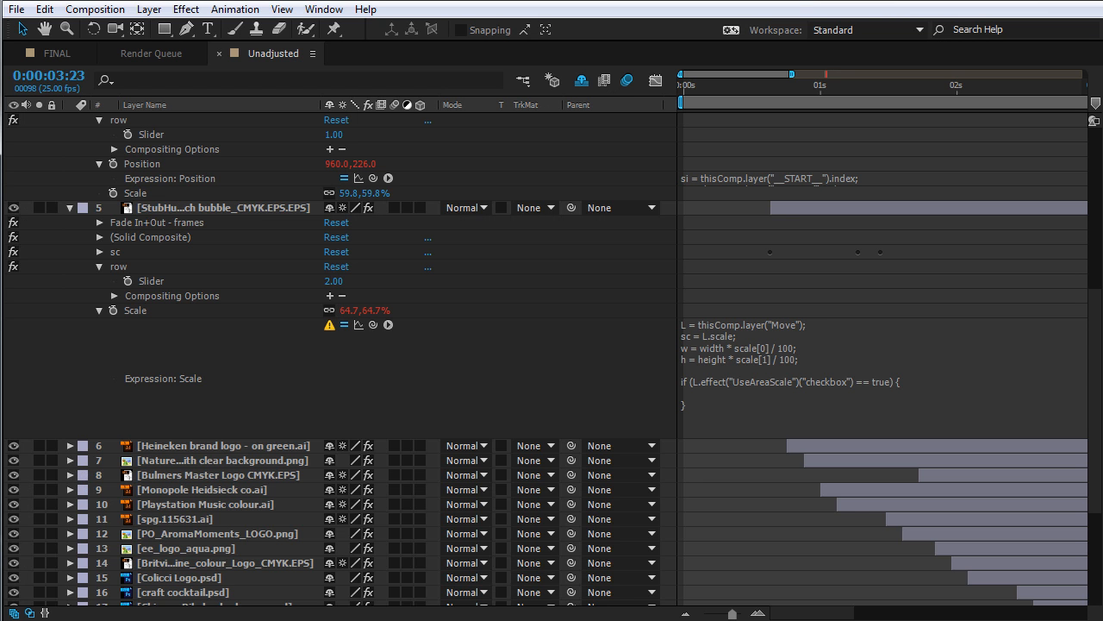
click(705, 382)
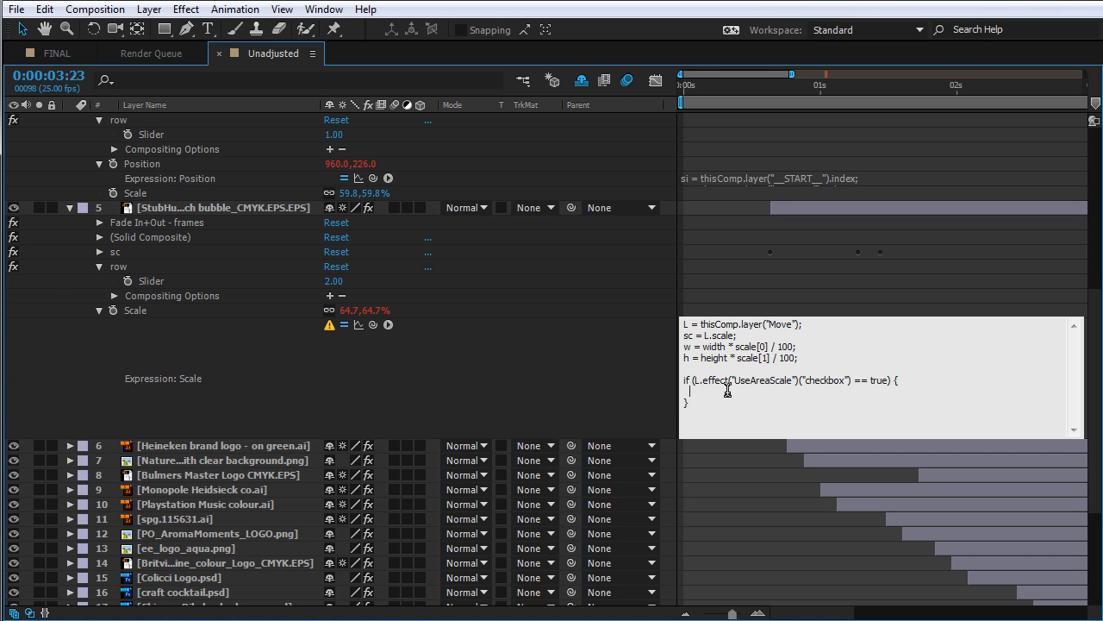
text(A = L.effect("Area")("Slider");)
key(Return)
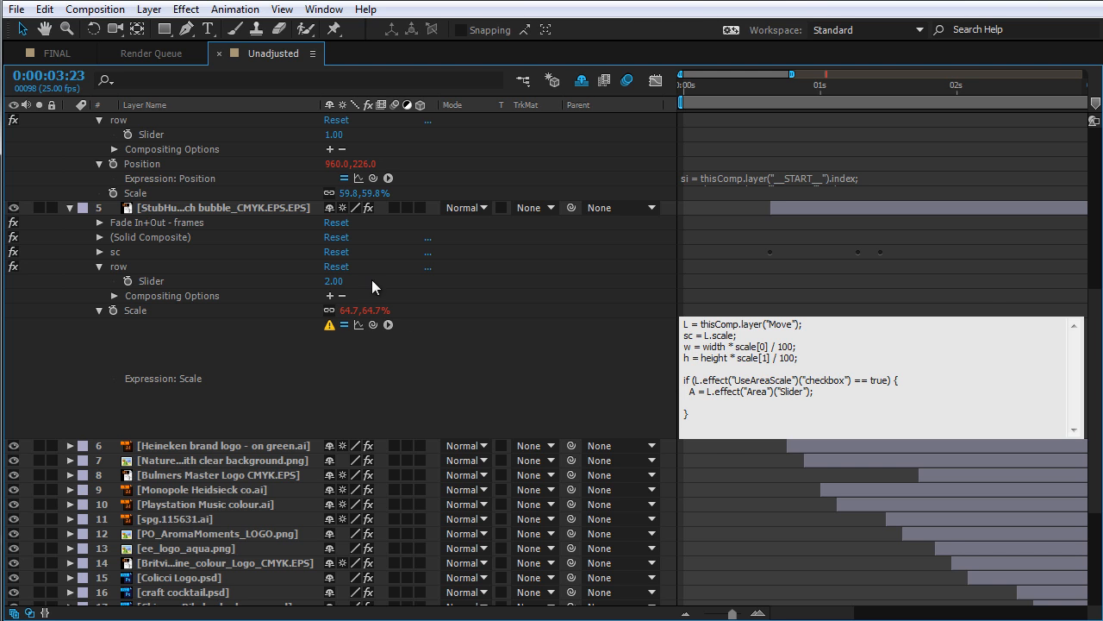
Add the line s = 100 * Math.sqrt(A / (width * height)); inside the if block
click(270, 219)
scroll(268, 221, up, 5)
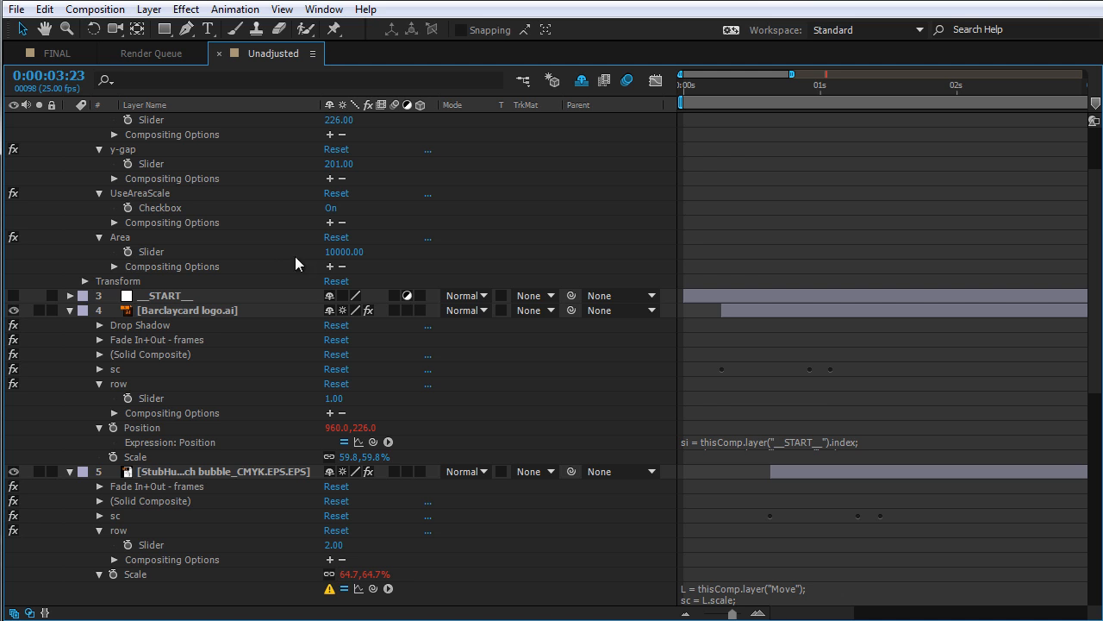
scroll(437, 399, down, 4)
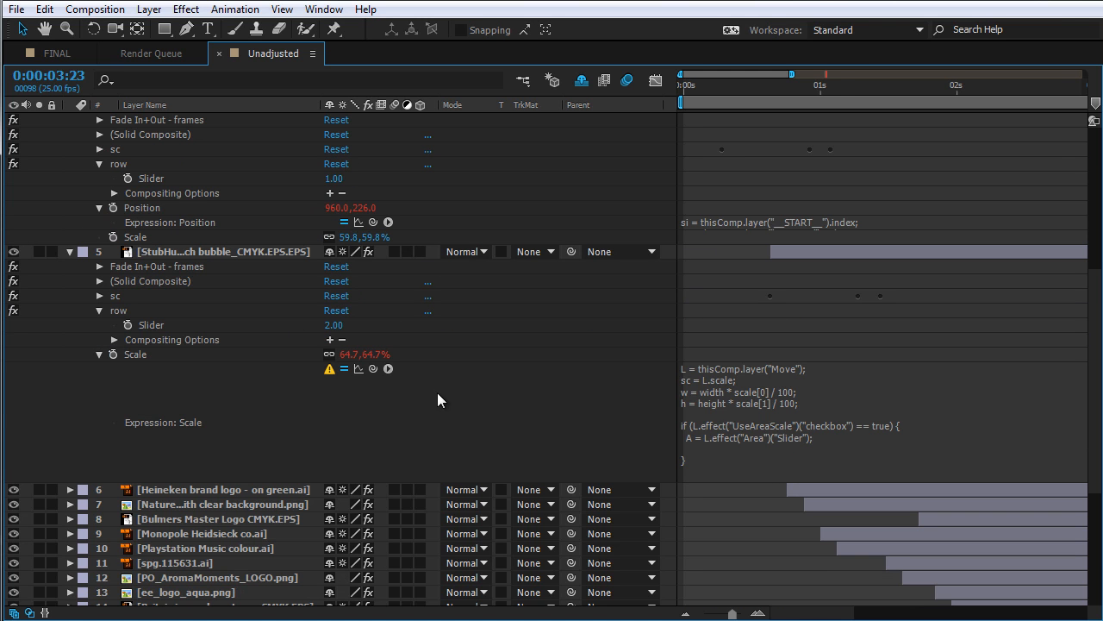
click(791, 451)
click(751, 444)
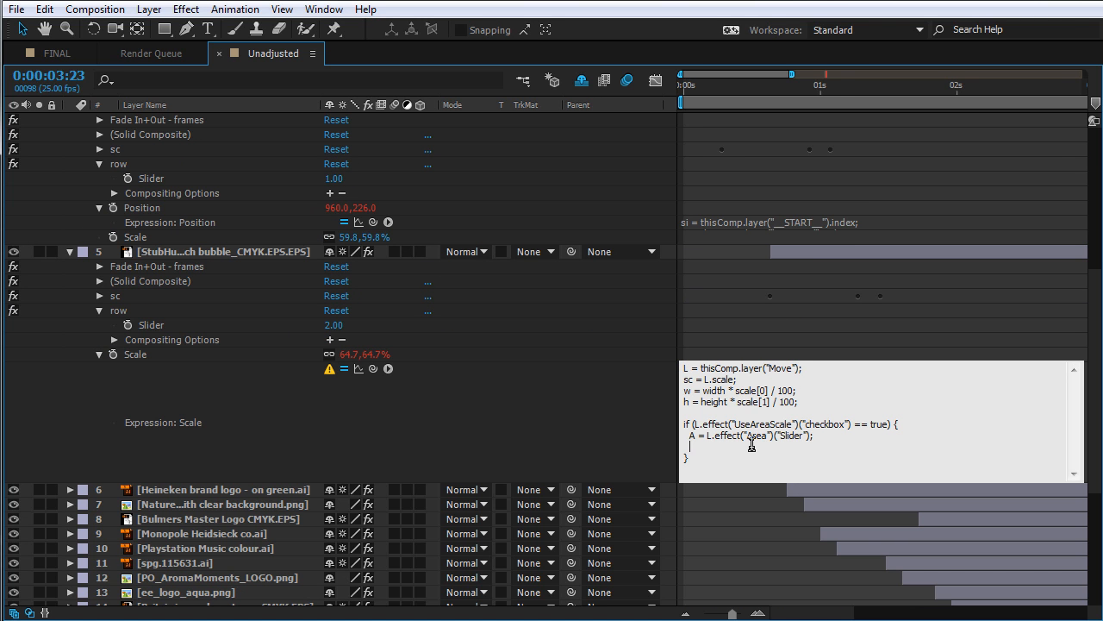
text(s = 100 *)
key(ctrl+shift+Left)
key(ctrl+shift+Left)
text(Math.sqrt(A / (widh)
key(BackSpace)
text(th * height))
text();)
text(100 *)
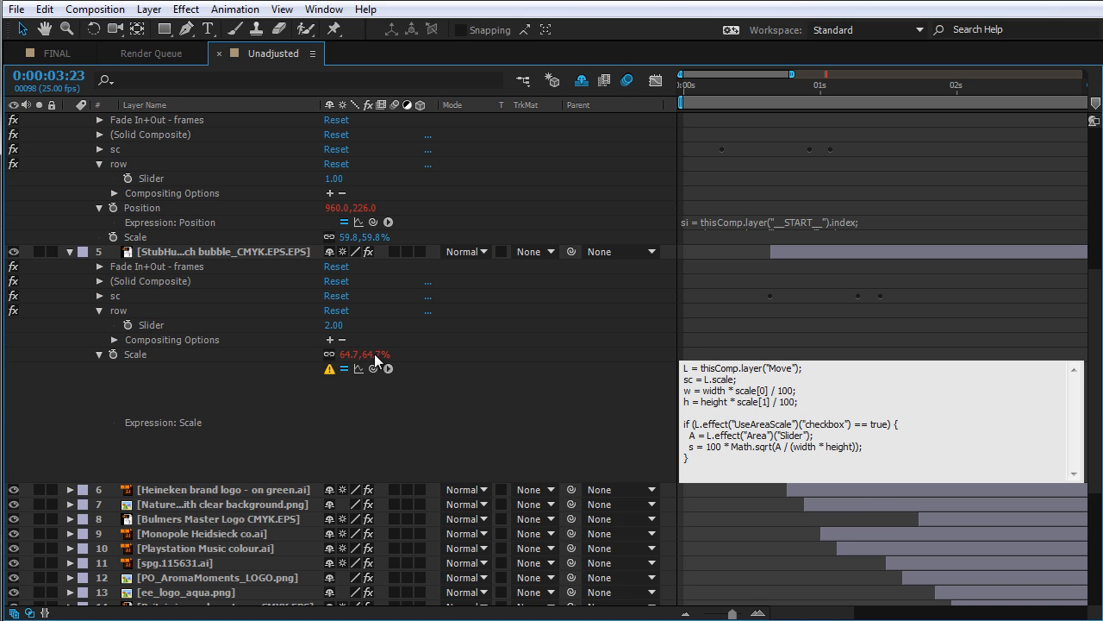
Append an else branch with an empty line between its braces after the if block
text(else {)
key(Return)
key(Return)
text(})
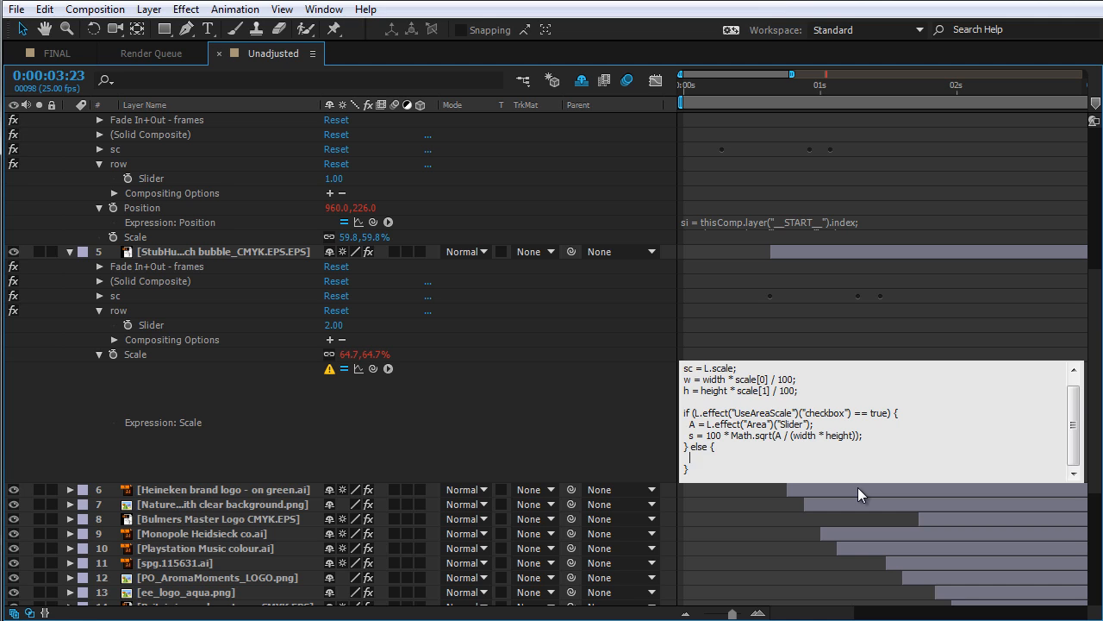
Inside the else branch, add lines r1 = w/h; and r2 = sc[0] / sc[1];
text(r1 = w/h;)
key(Return)
text(r2 = sc[0] / sc[1];)
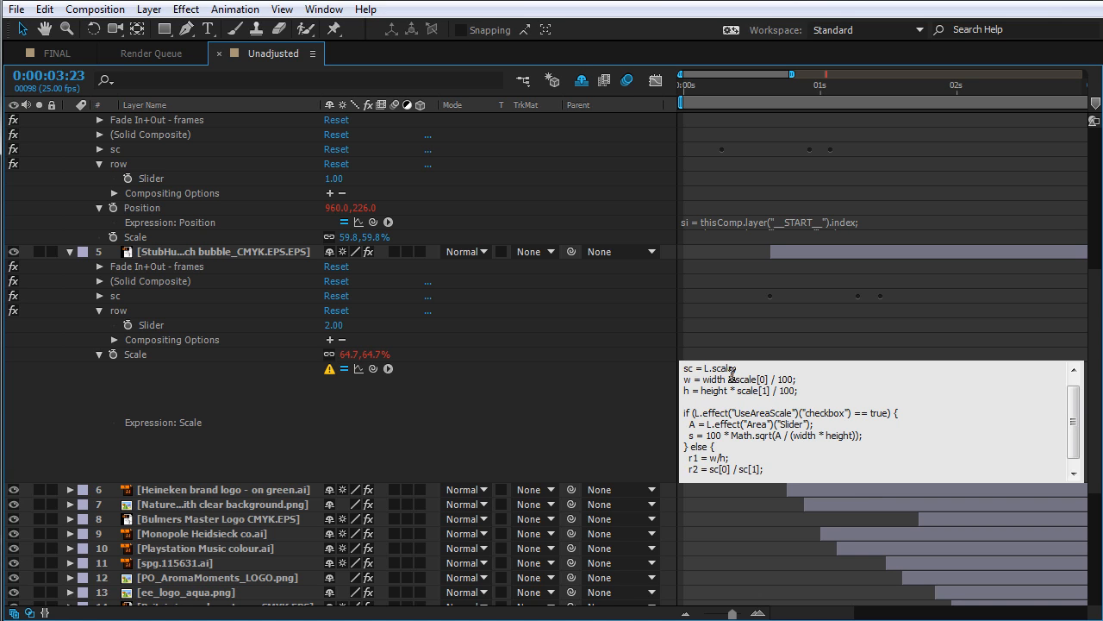
Expand the Move layer's Transform properties to inspect its Scale values
click(532, 371)
scroll(439, 259, up, 5)
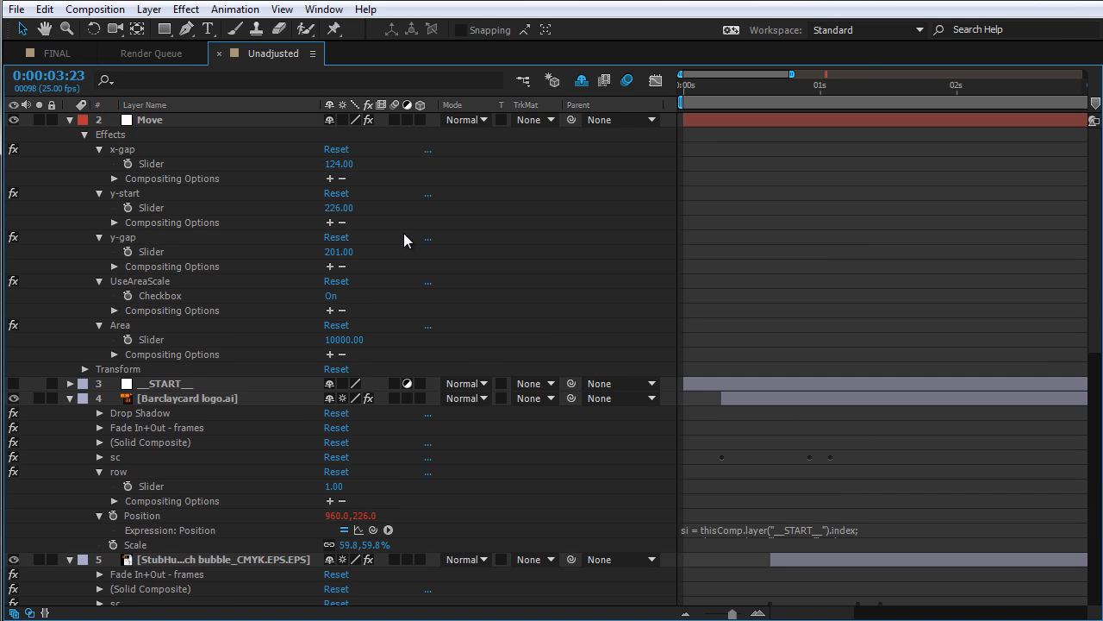
click(158, 118)
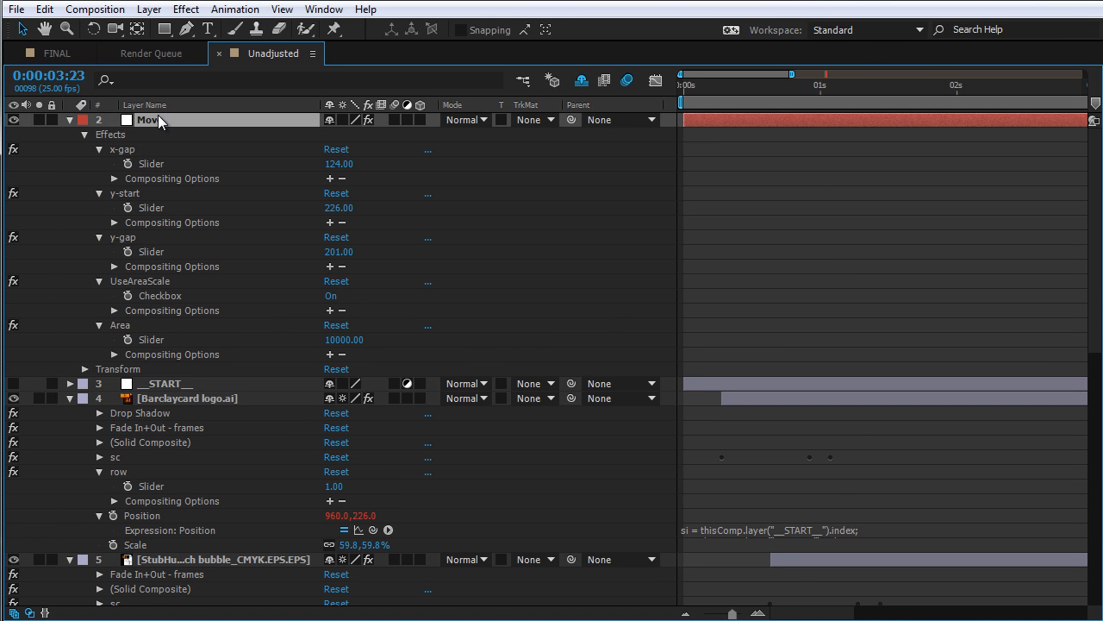
click(119, 371)
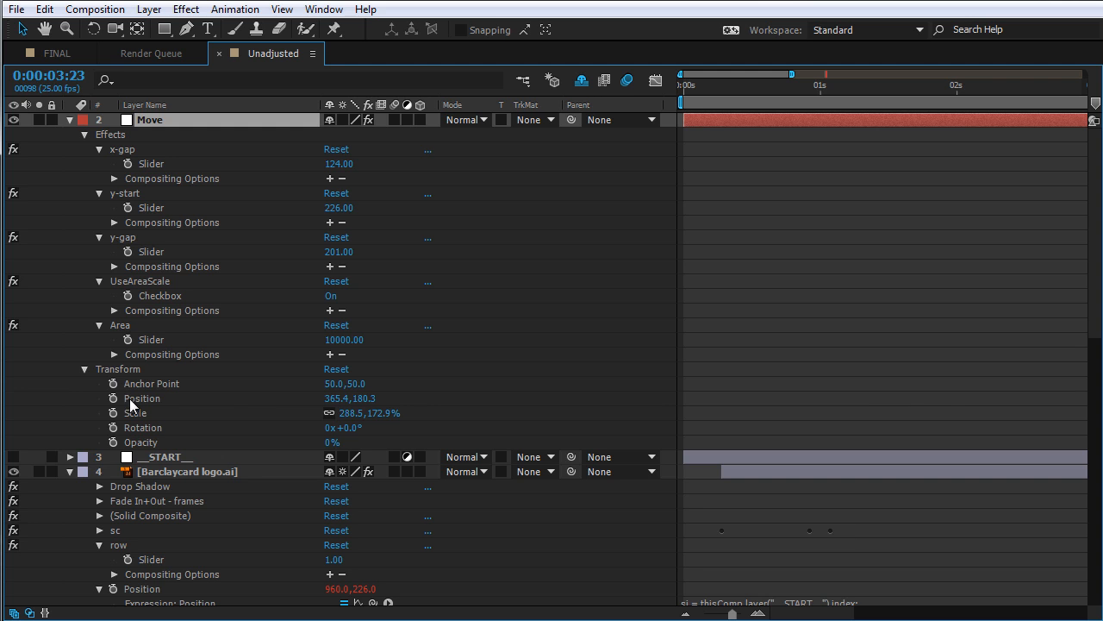
click(149, 411)
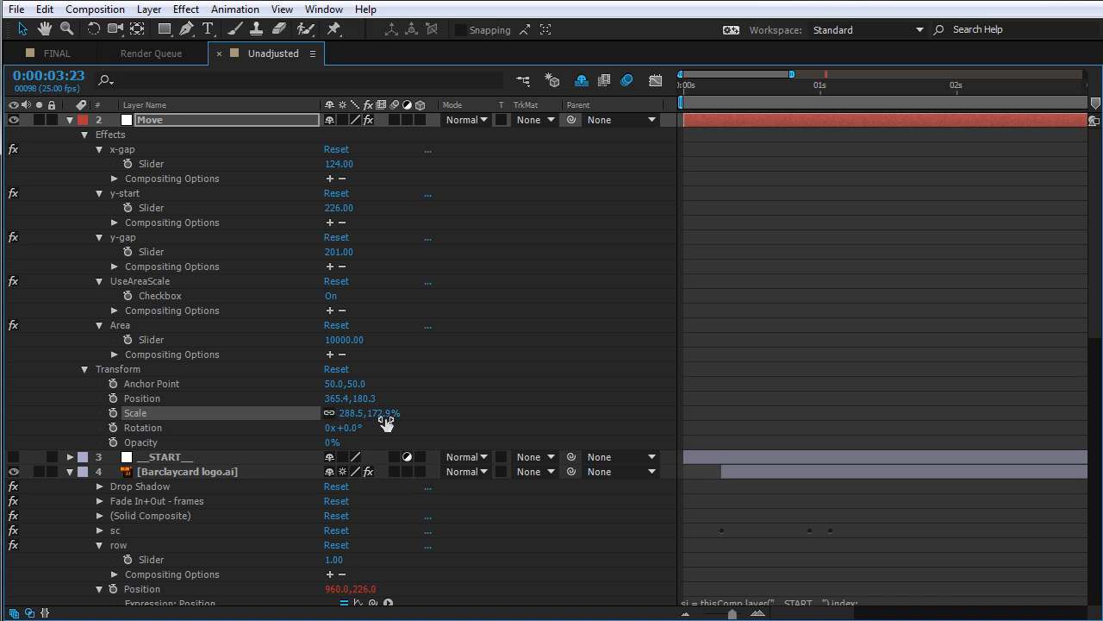
scroll(465, 398, down, 8)
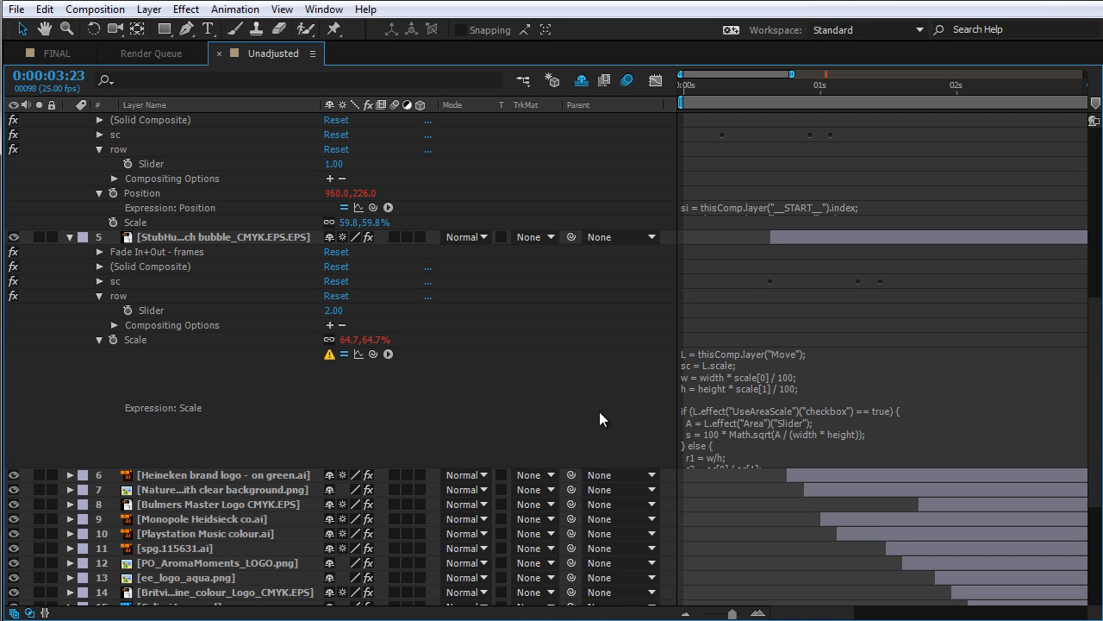
drag(742, 467, 740, 516)
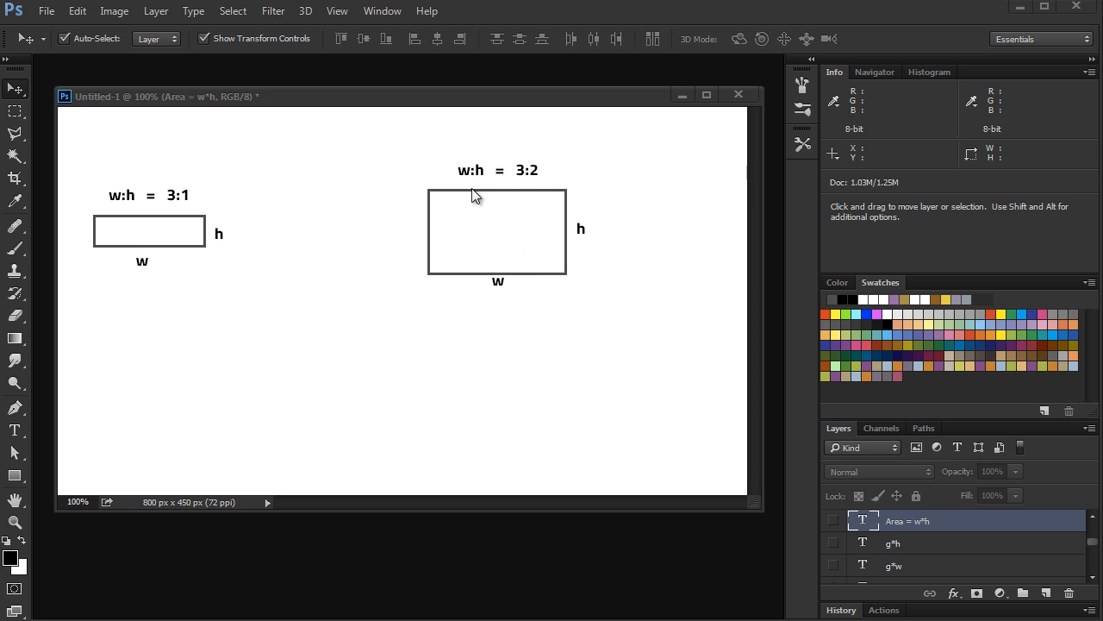
In Photoshop, stretch the 3:1 rectangle into a tall shape and move it beside the 3:2 one, then undo all changes
drag(195, 250, 308, 384)
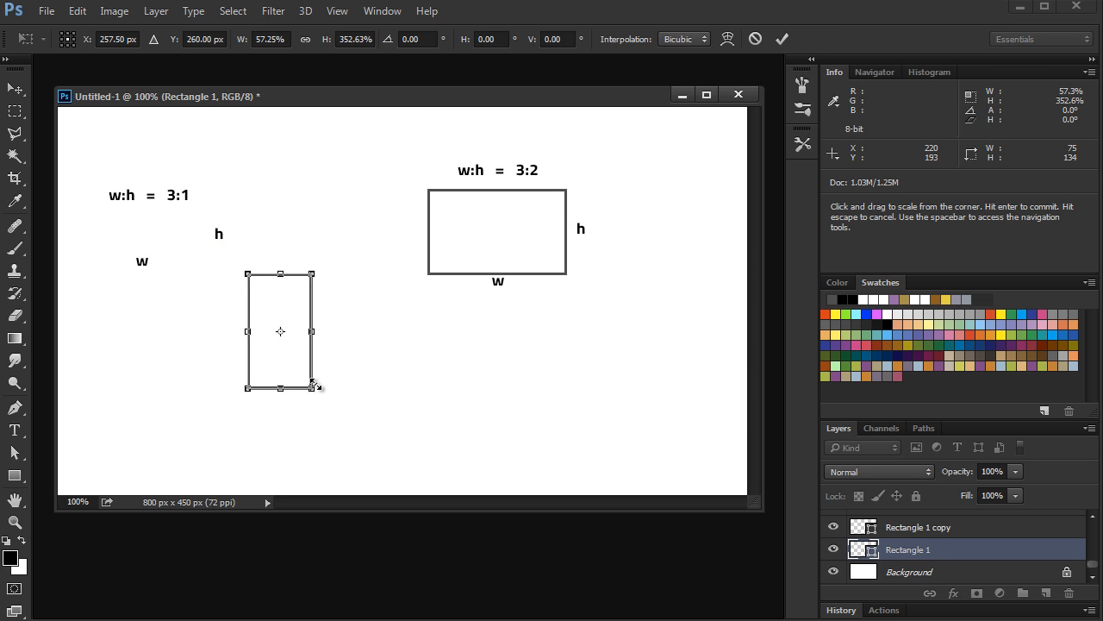
key(Return)
key(ctrl+t)
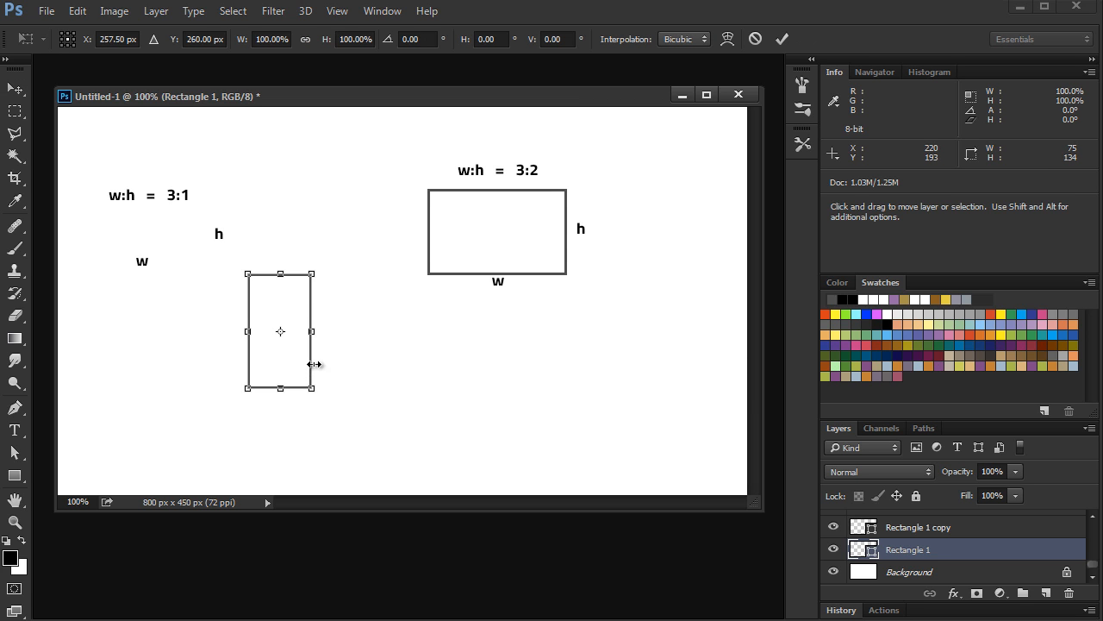
key(Return)
drag(301, 363, 509, 251)
key(ctrl+z)
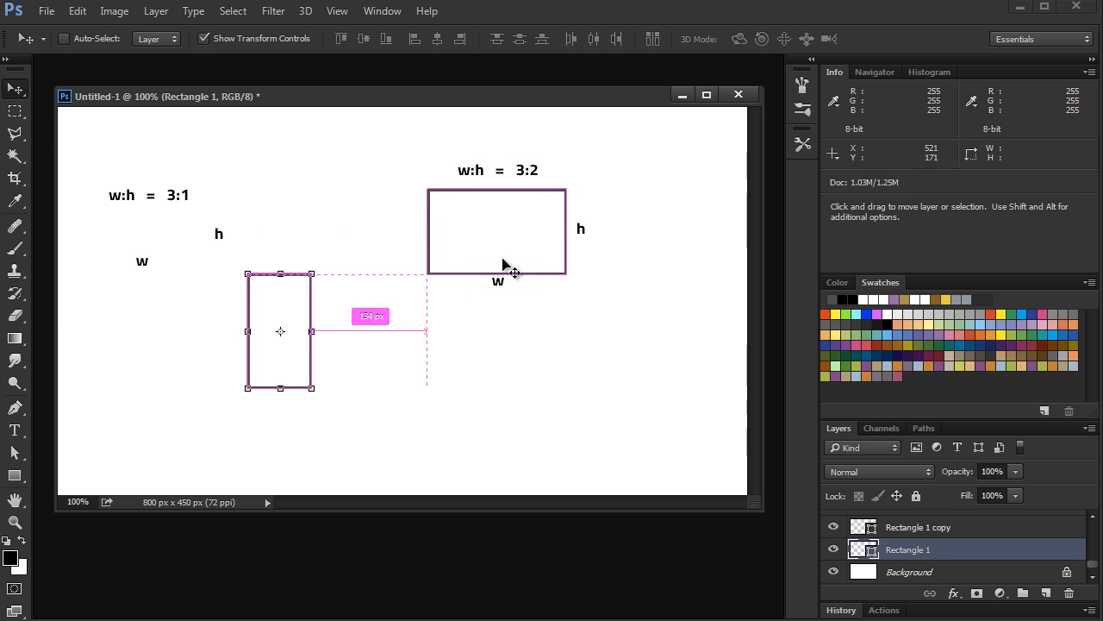
key(ctrl+z)
key(ctrl+alt+z)
key(ctrl+alt+z)
key(ctrl+alt+z)
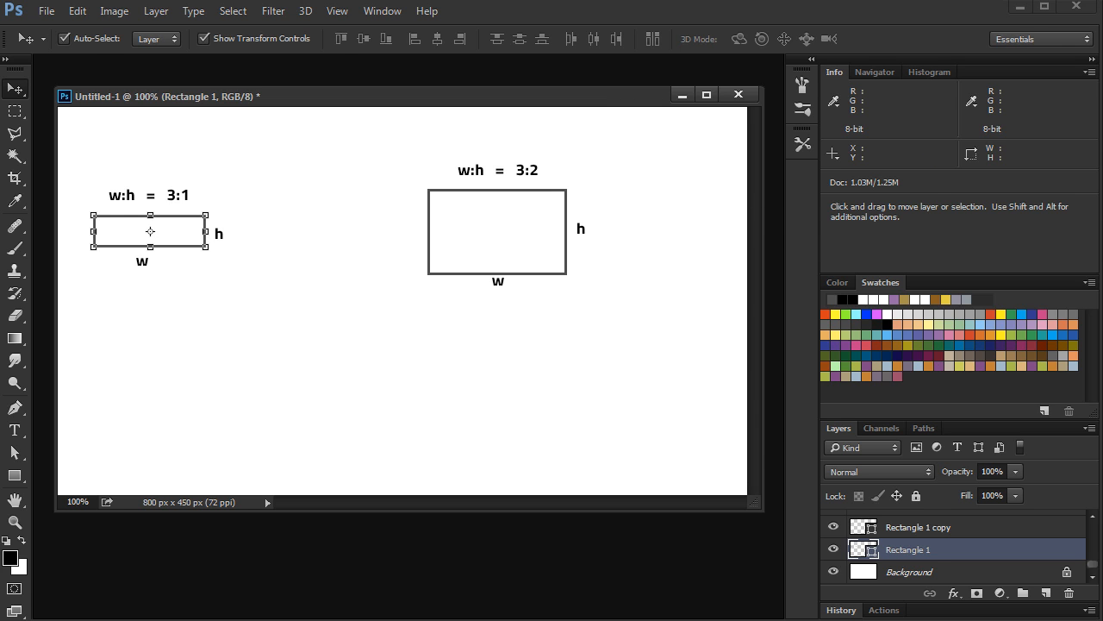
Return to After Effects and add a nested if (r1/r2 > 1) block inside the else branch
click(1021, 8)
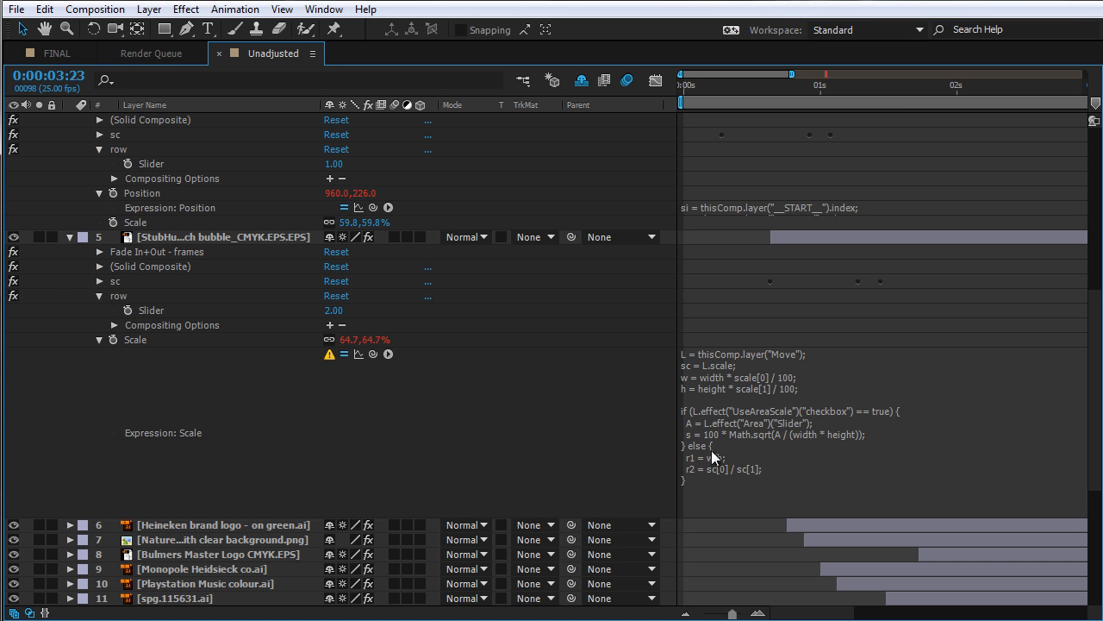
click(762, 459)
click(777, 466)
key(Return)
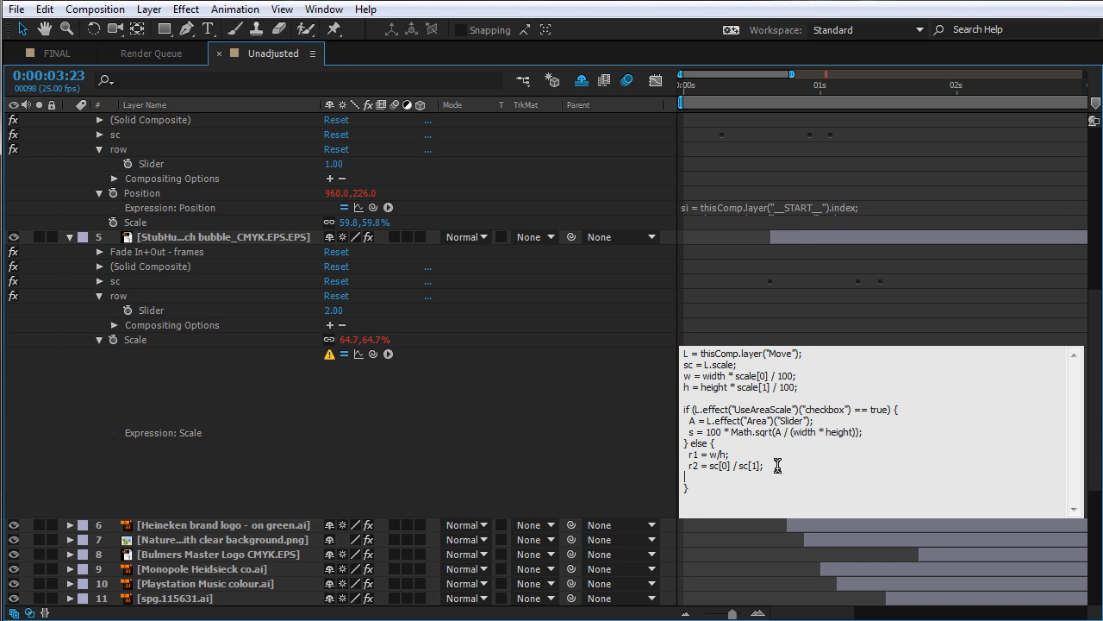
text(if (r1/r2 > 1) {)
key(Return)
key(Return)
text(})
Inside the nested if, add the line s = (sc[0] / width) *100;
text(s = )
text((sc[0])
text( / )
text(widt)
text(h) *10)
text(0; )
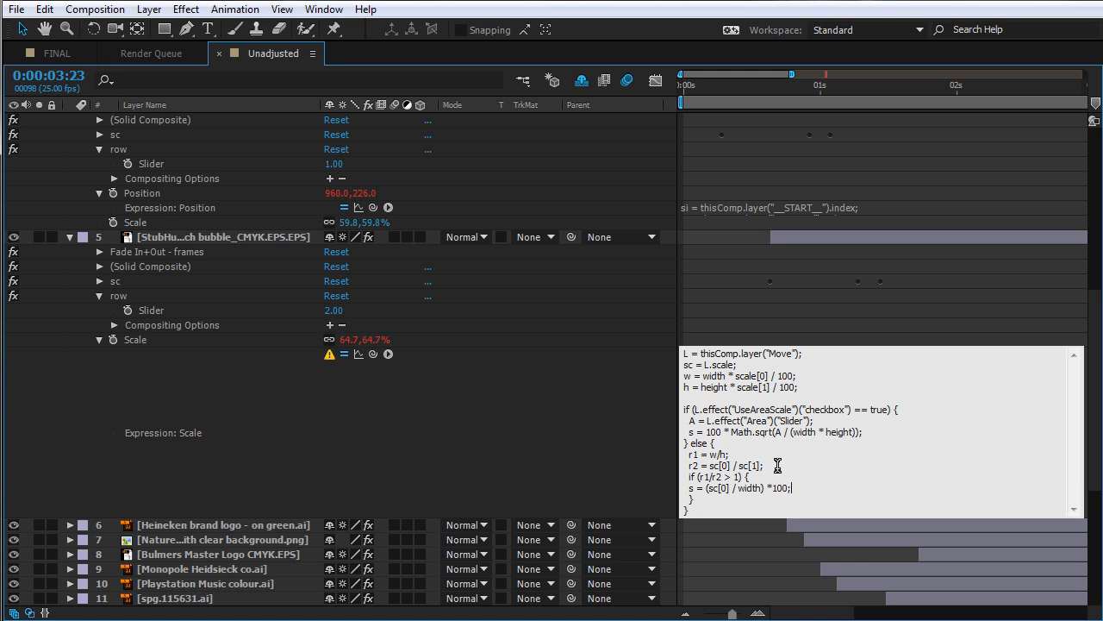
text(  } else {)
Add a nested else branch containing s = (sc[1] / height) * 100;
key(Return)
key(Return)
text(})
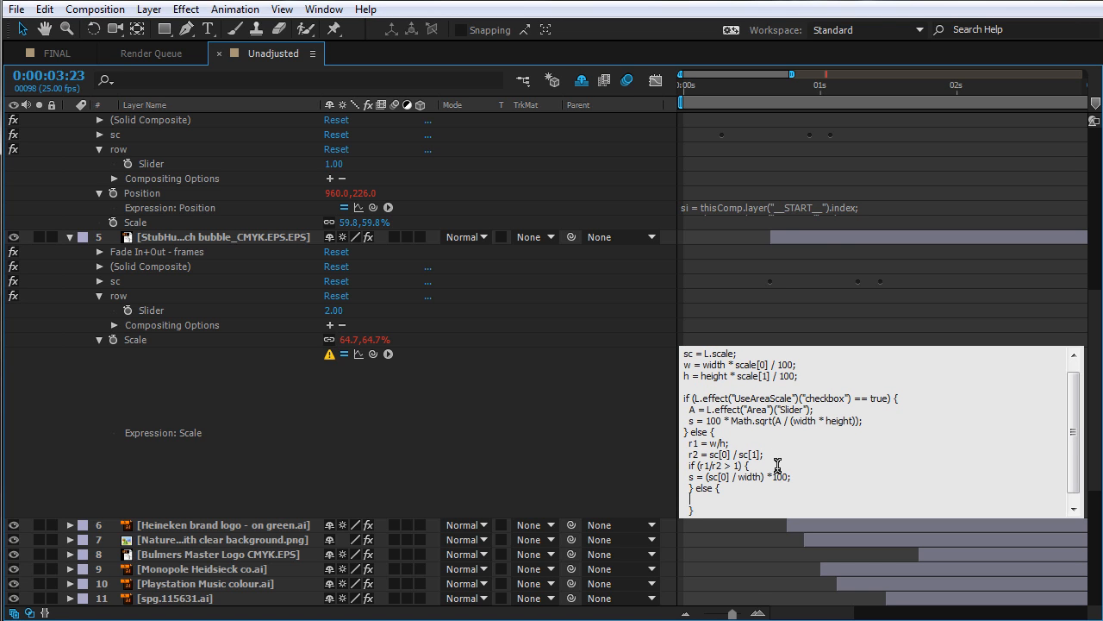
text(  s = sc[1] / height) * 100;)
click(688, 477)
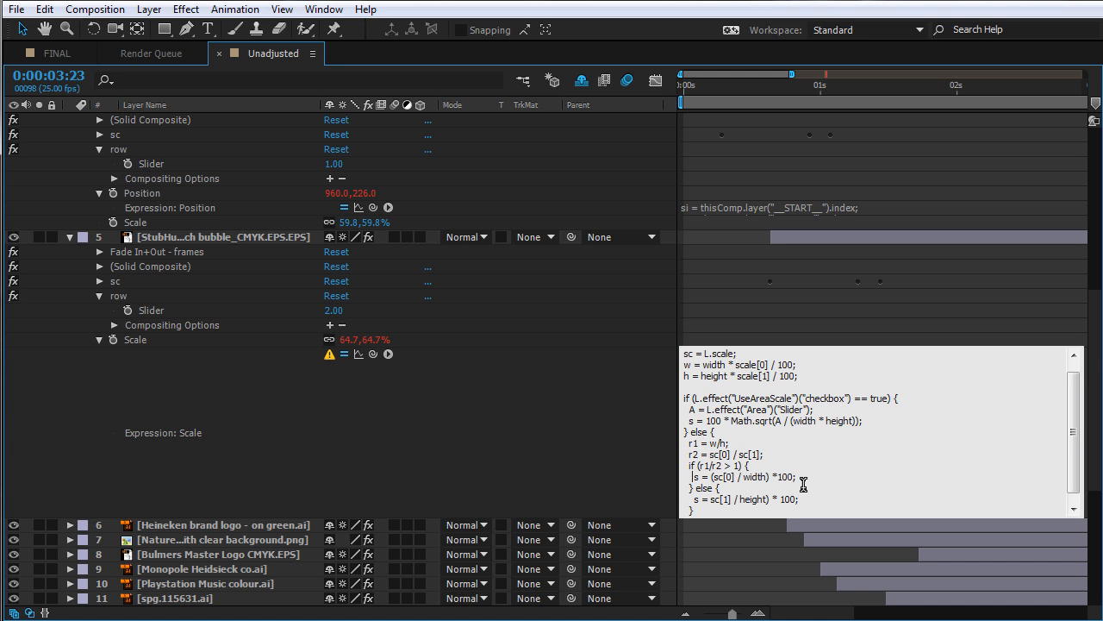
click(721, 507)
text(()
Add the final line [s, s] after the closing brace, apply the expression and dismiss the error dialog
scroll(816, 498, down, 1)
click(711, 511)
key(Return)
text([s, s])
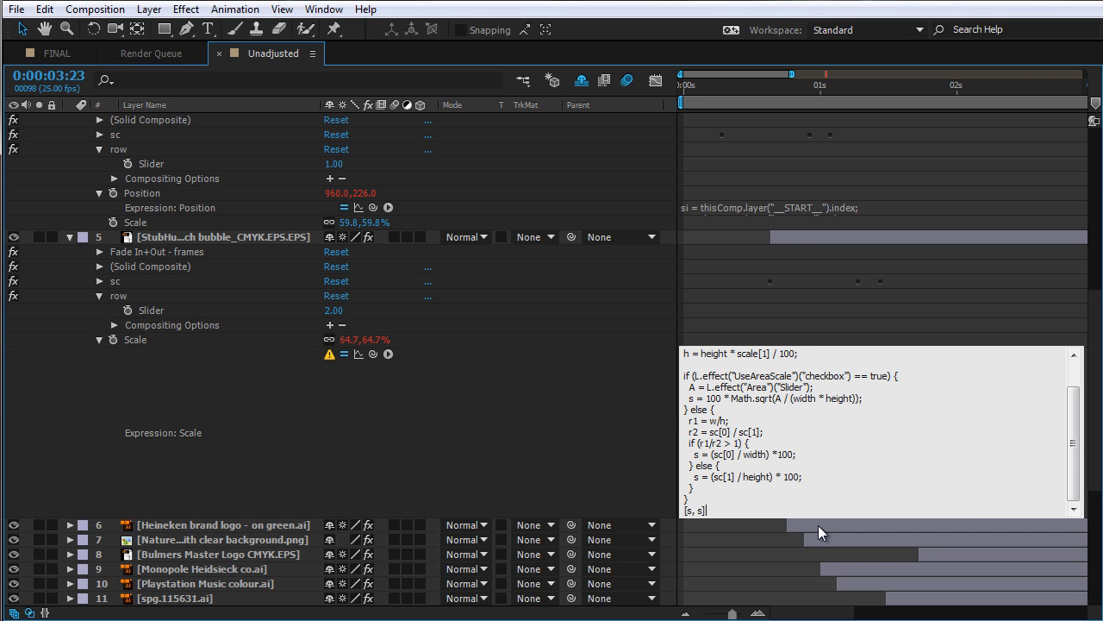
text( *)
click(526, 442)
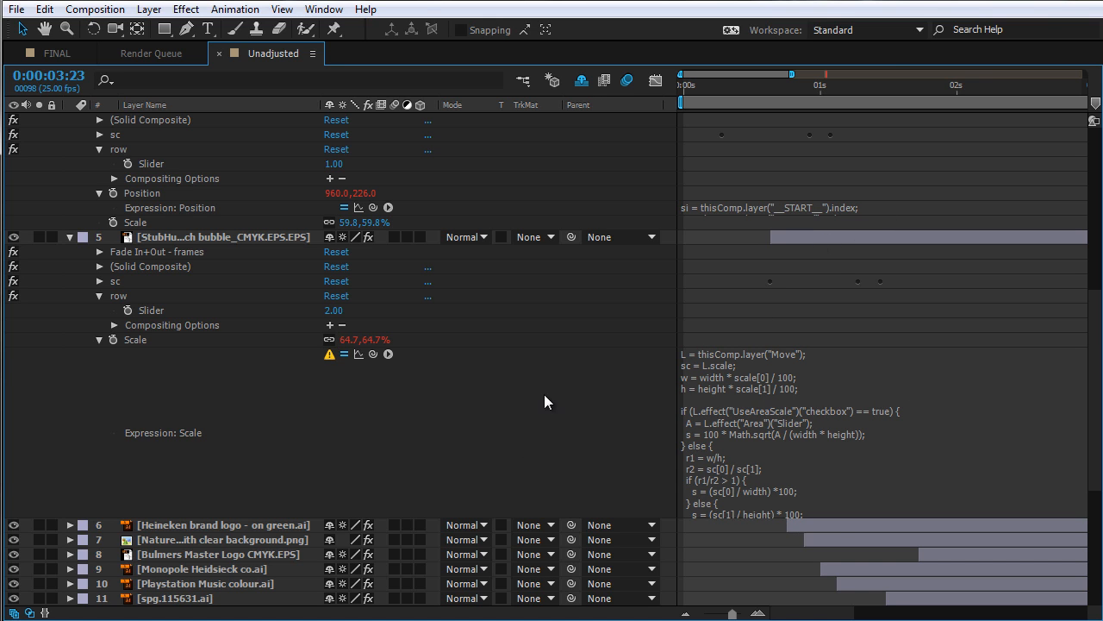
click(332, 354)
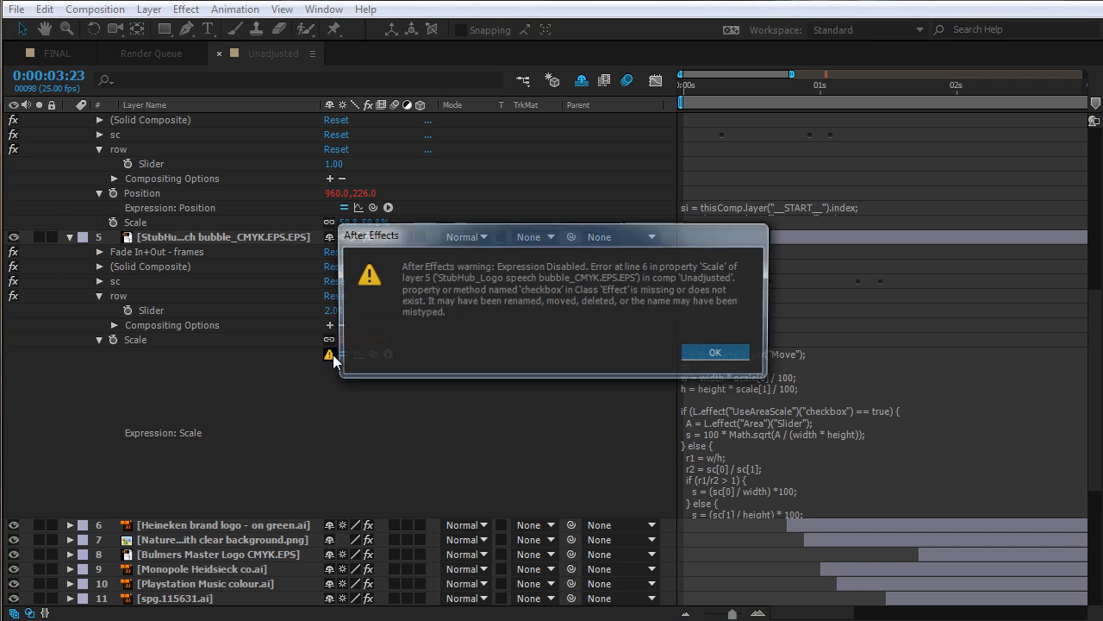
click(715, 353)
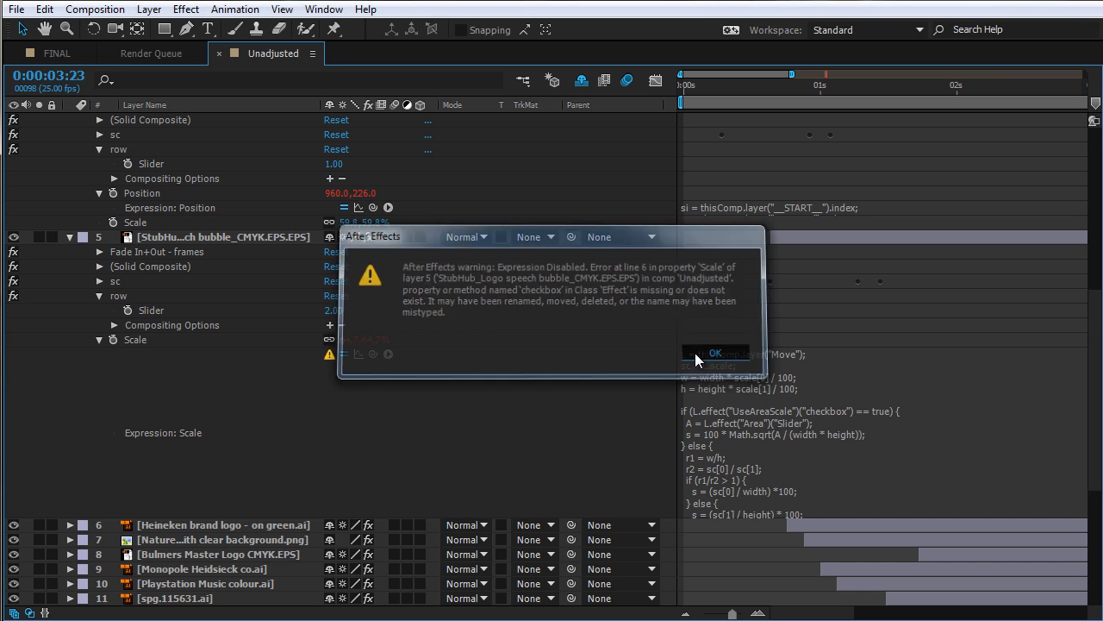
Change "checkbox" to "Checkbox" in the UseAreaScale condition and apply the expression
click(815, 409)
click(808, 410)
key(BackSpace)
text(C)
key(KP_Enter)
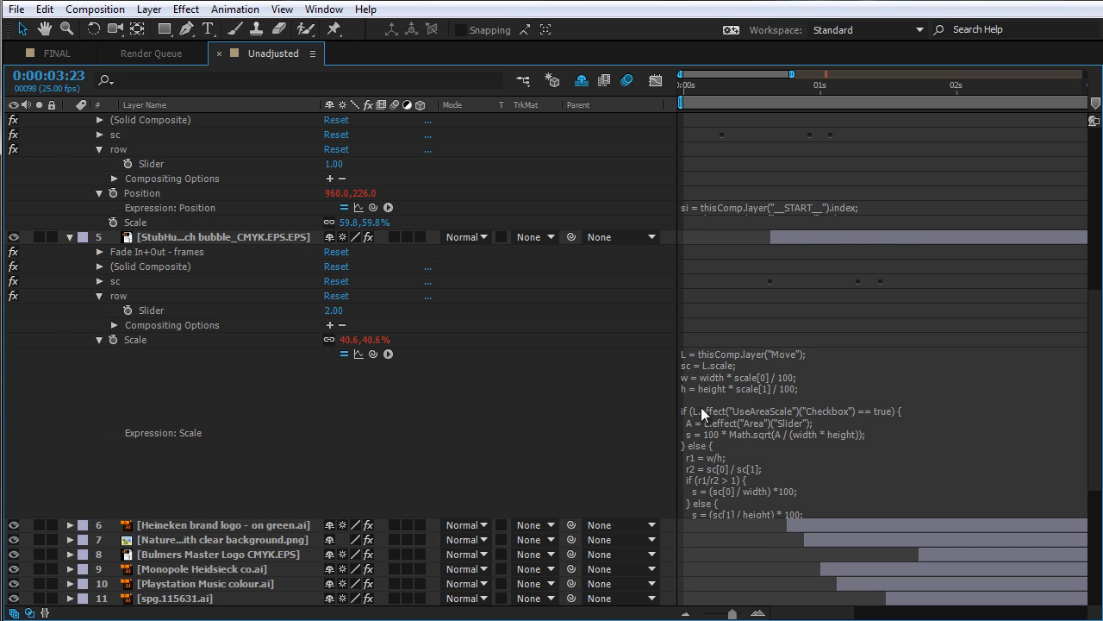
Adjust the Move control layer's Area slider, settling at about 29900
click(908, 233)
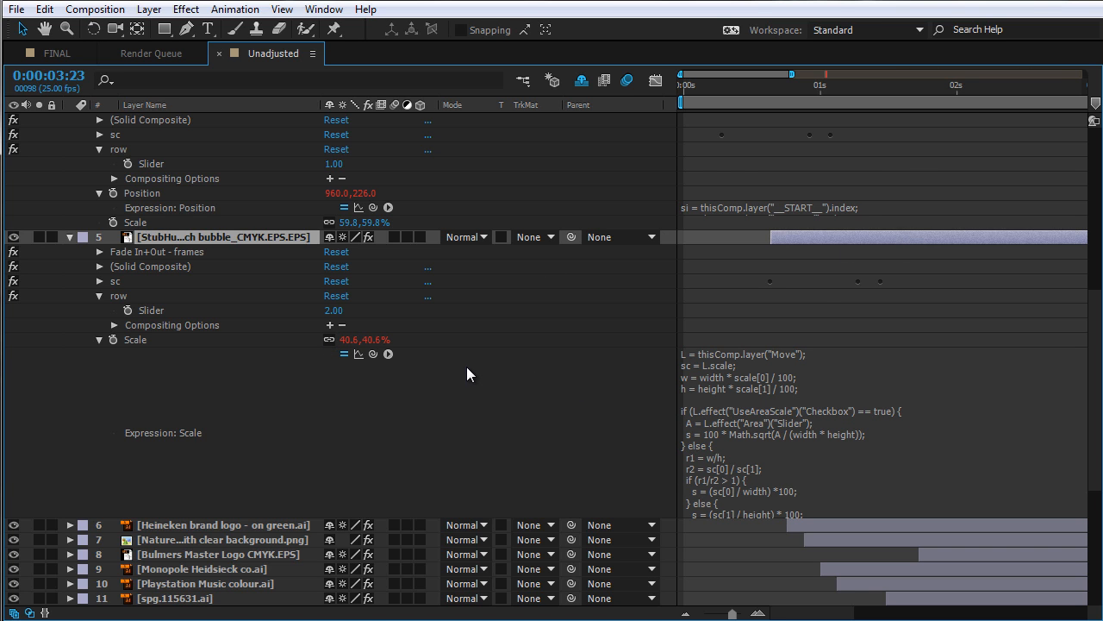
key(grave)
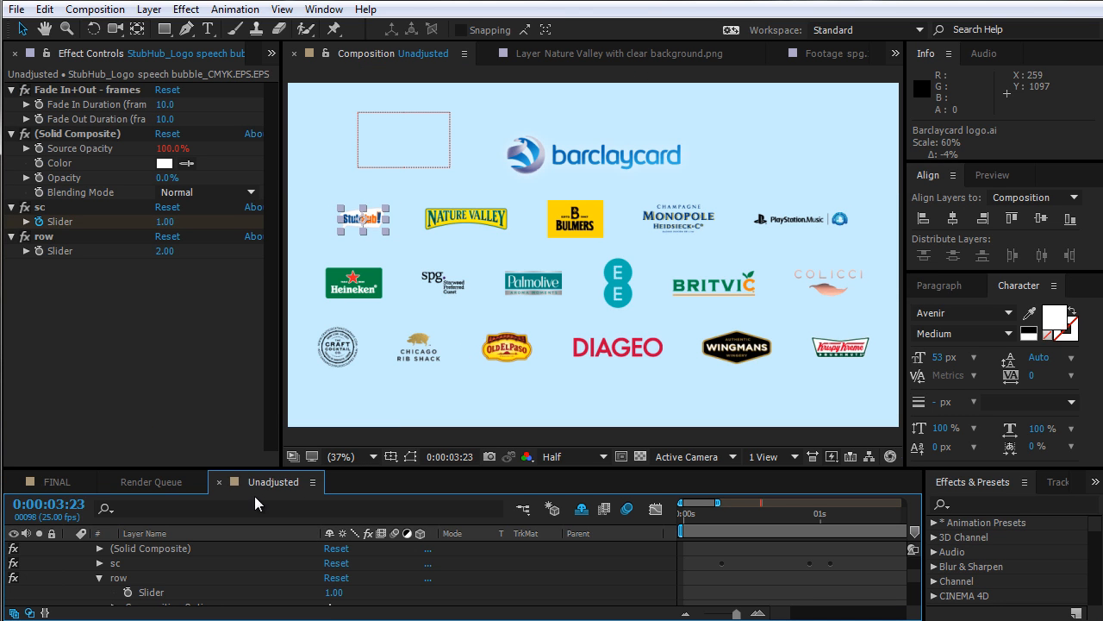
scroll(148, 569, up, 5)
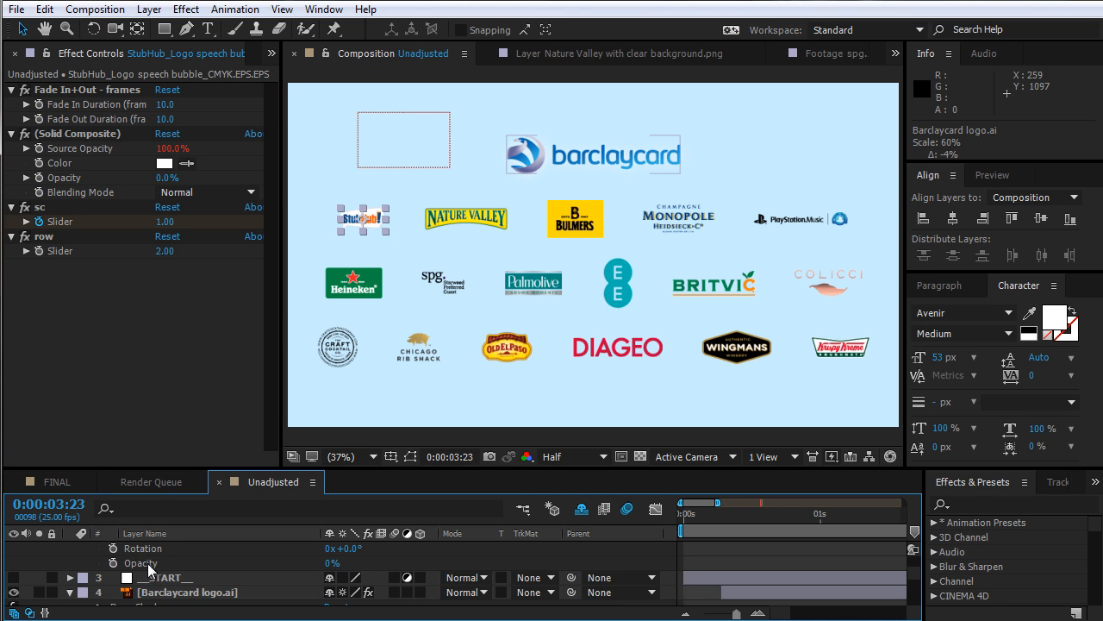
scroll(147, 563, up, 10)
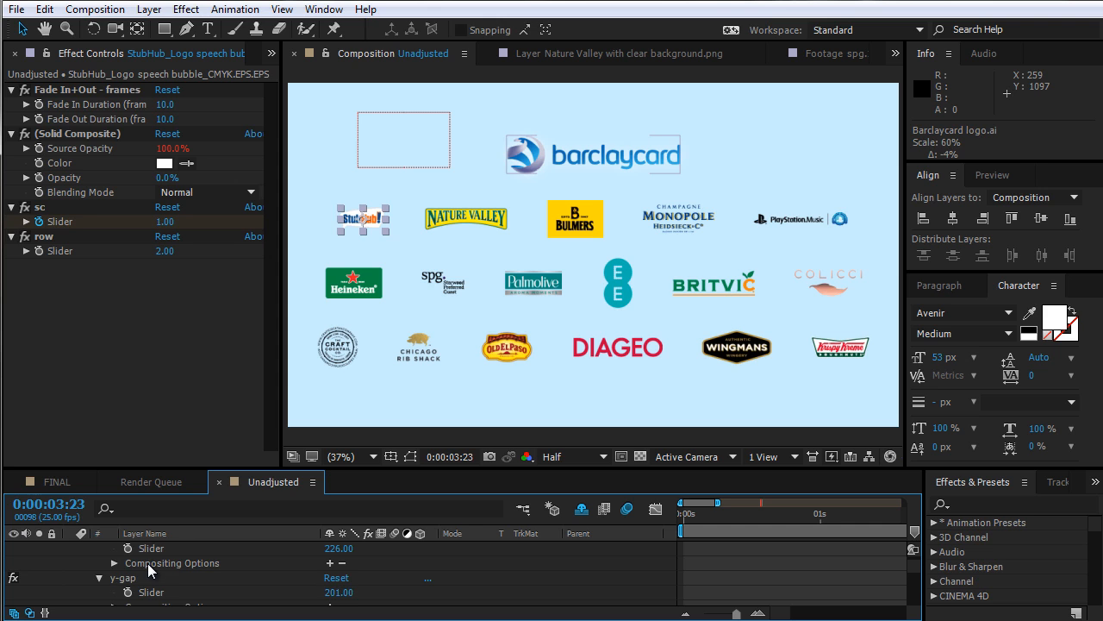
click(149, 576)
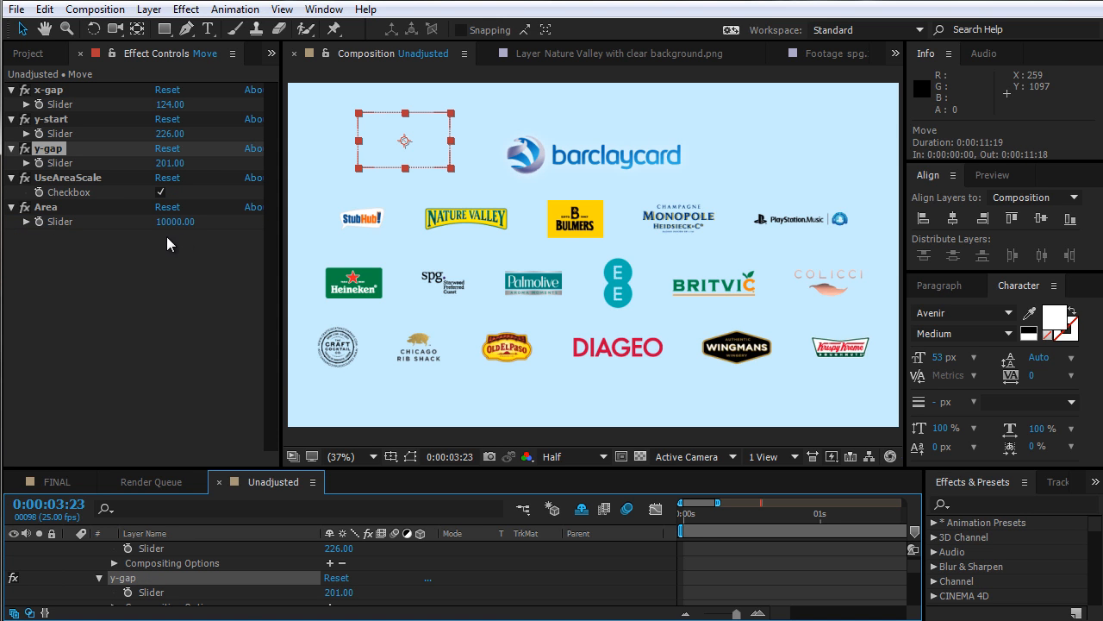
drag(173, 222, 414, 238)
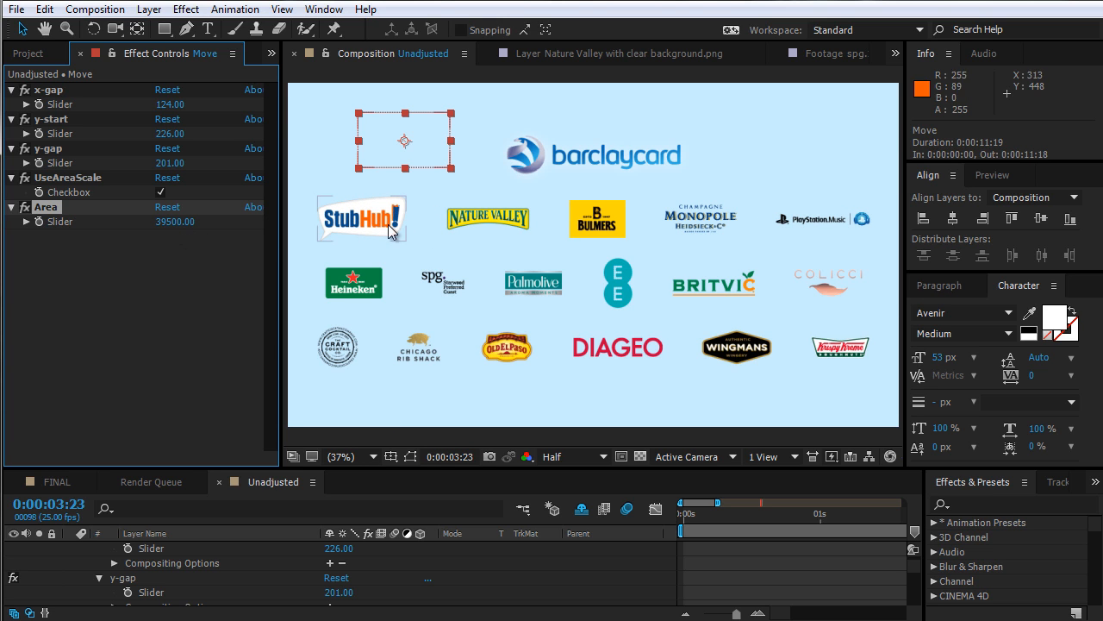
click(171, 222)
text(20000)
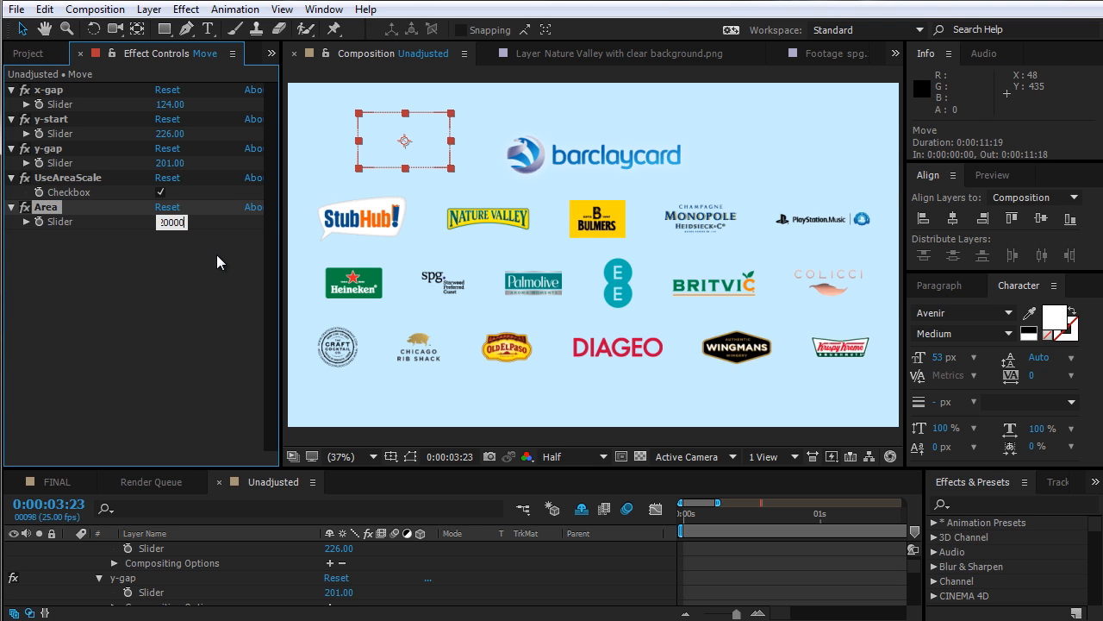
key(Return)
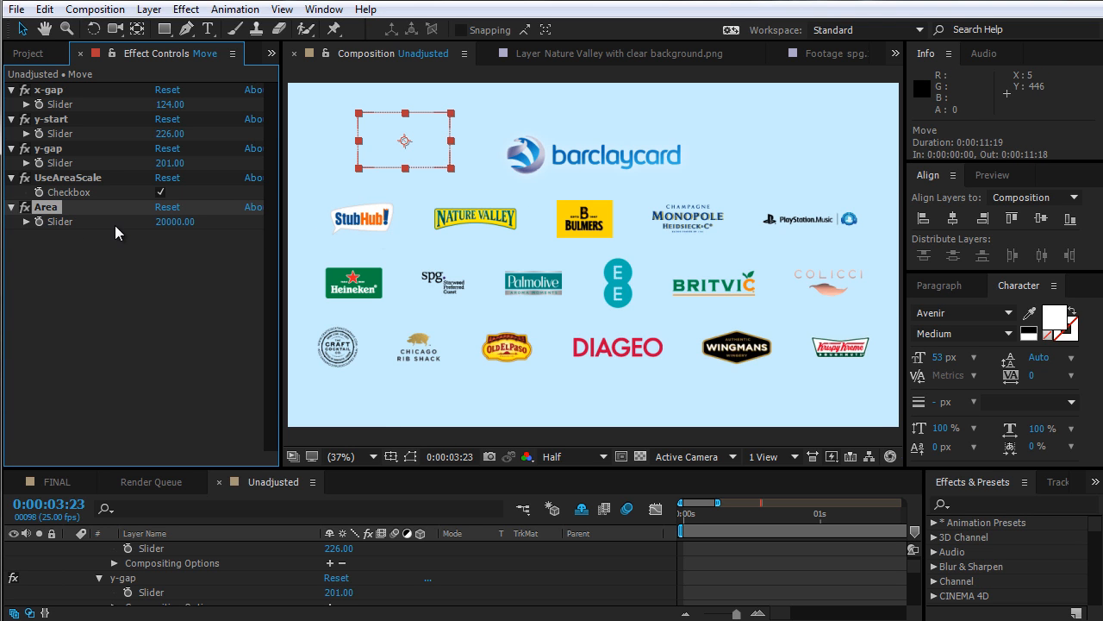
click(26, 221)
drag(166, 226, 252, 223)
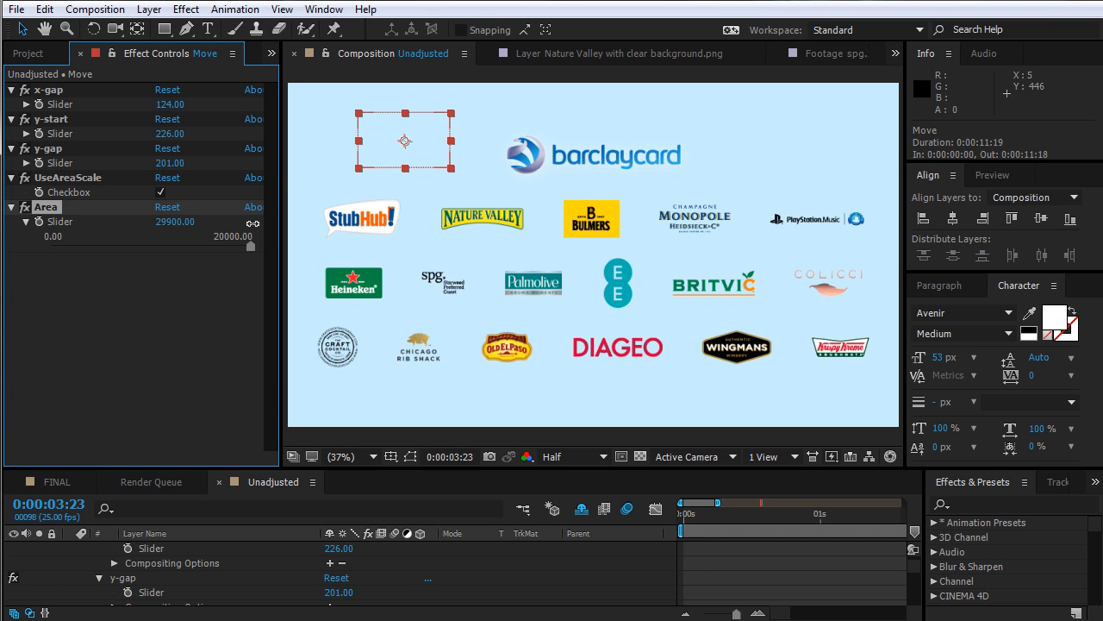
Drag the Move control layer onto the logo grid and turn off UseAreaScale to compare bounding-box scaling
drag(426, 161, 381, 235)
click(159, 192)
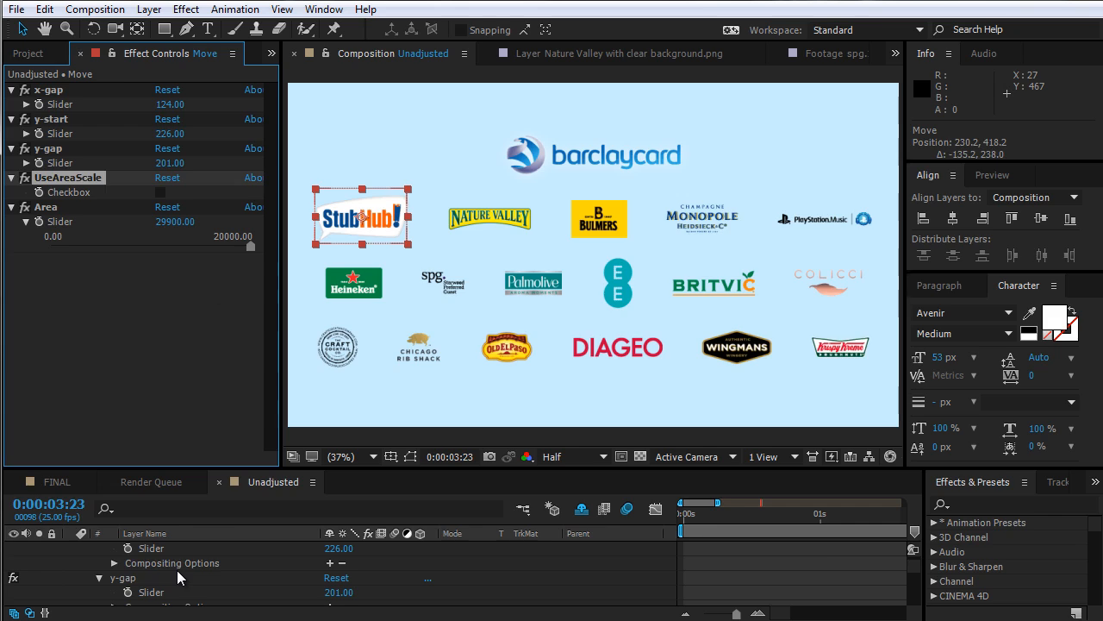
Select the logo layers from the Heineken logo down to kk bowtie in the timeline
key(grave)
scroll(388, 479, down, 8)
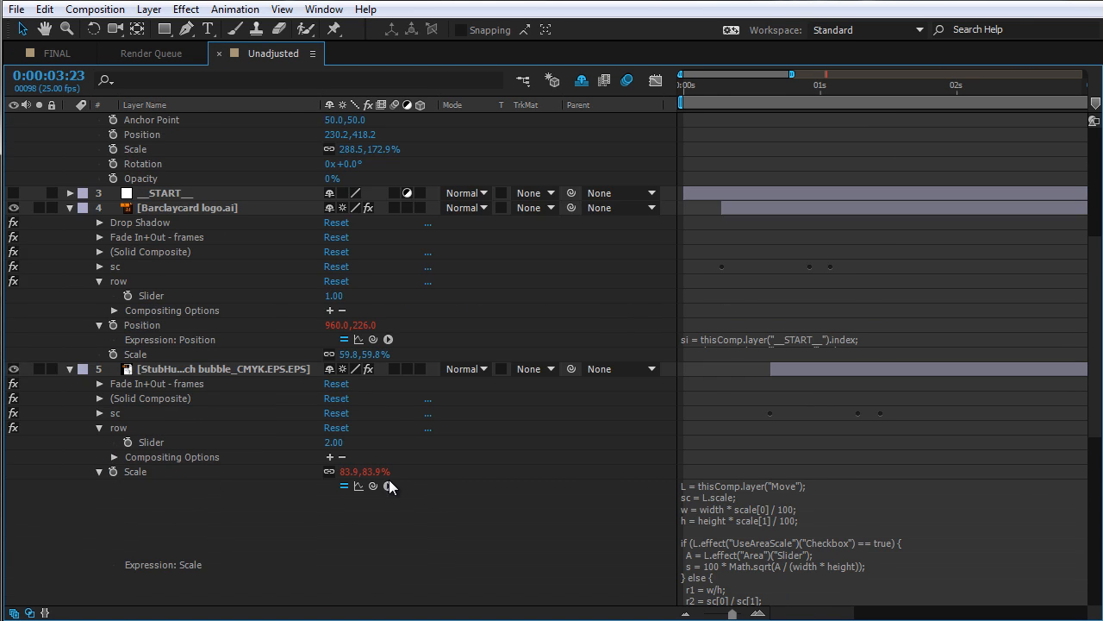
click(144, 301)
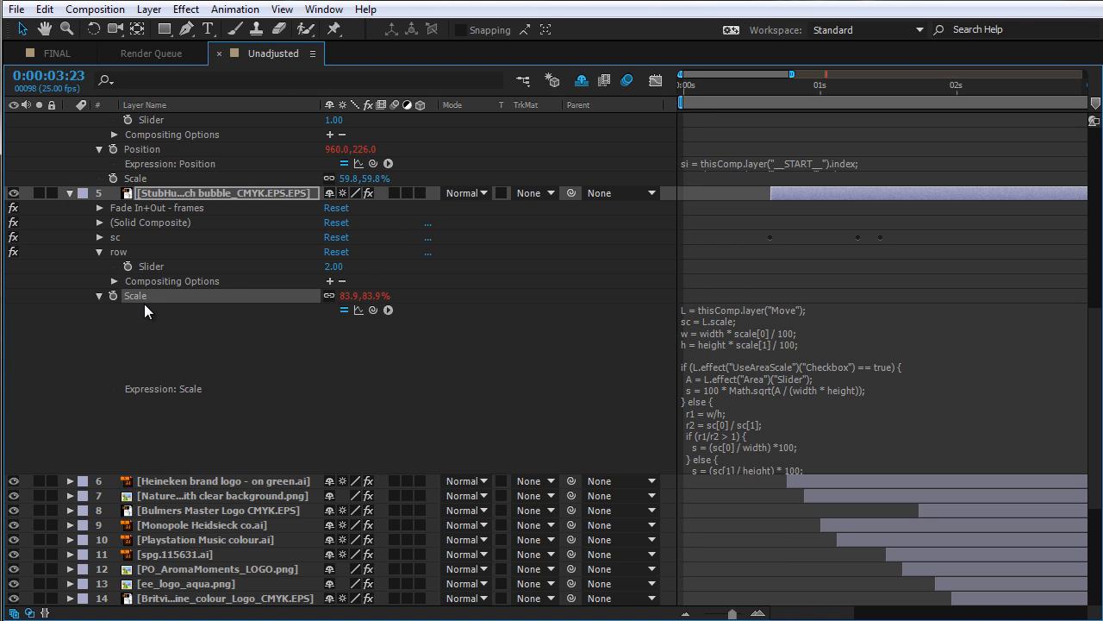
click(219, 480)
scroll(219, 480, down, 5)
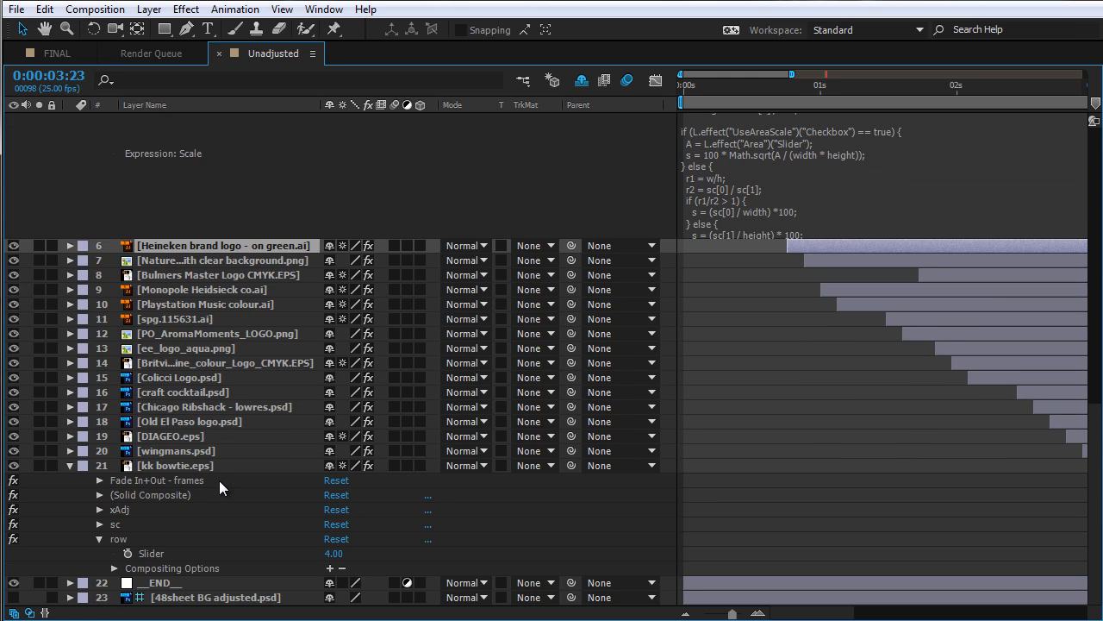
shift+click(196, 464)
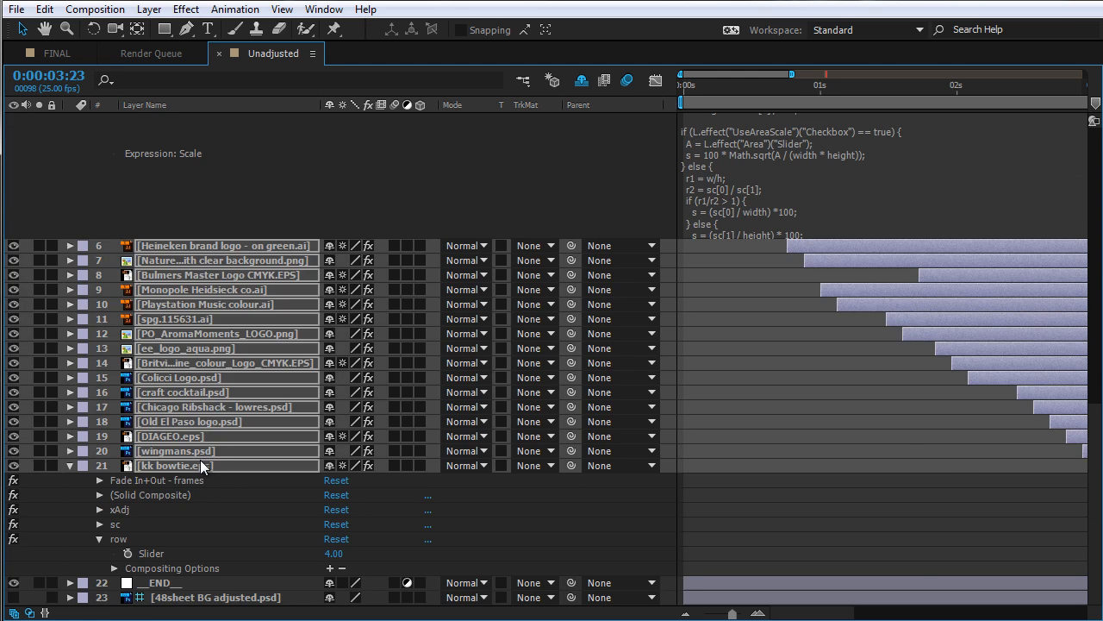
key(grave)
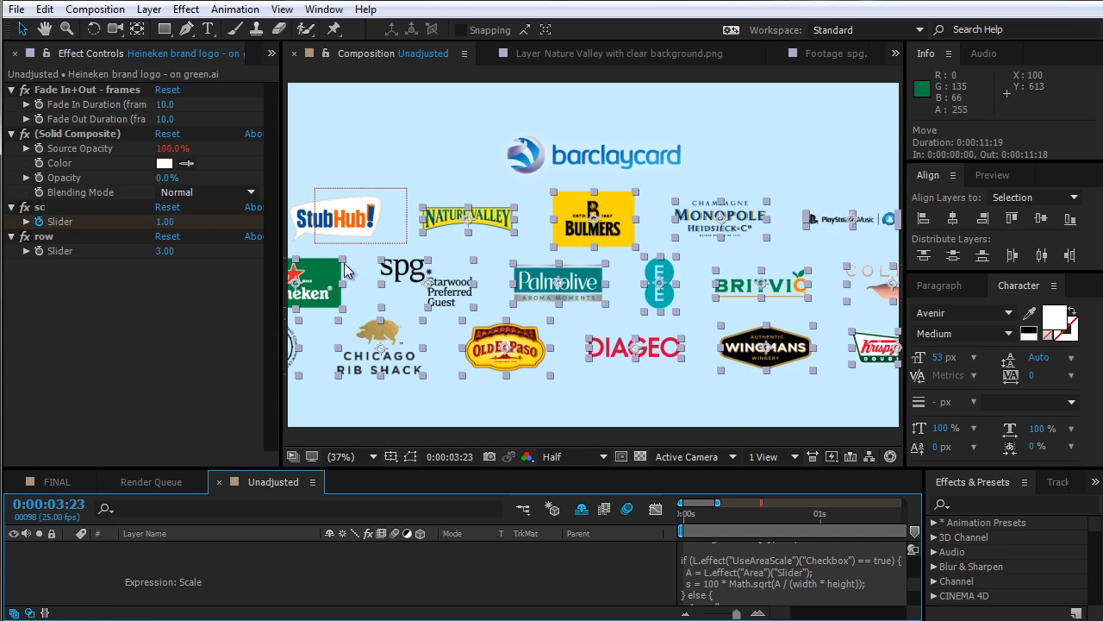
Move the Move control layer back to the empty top-left corner and re-enable UseAreaScale
click(390, 204)
click(685, 280)
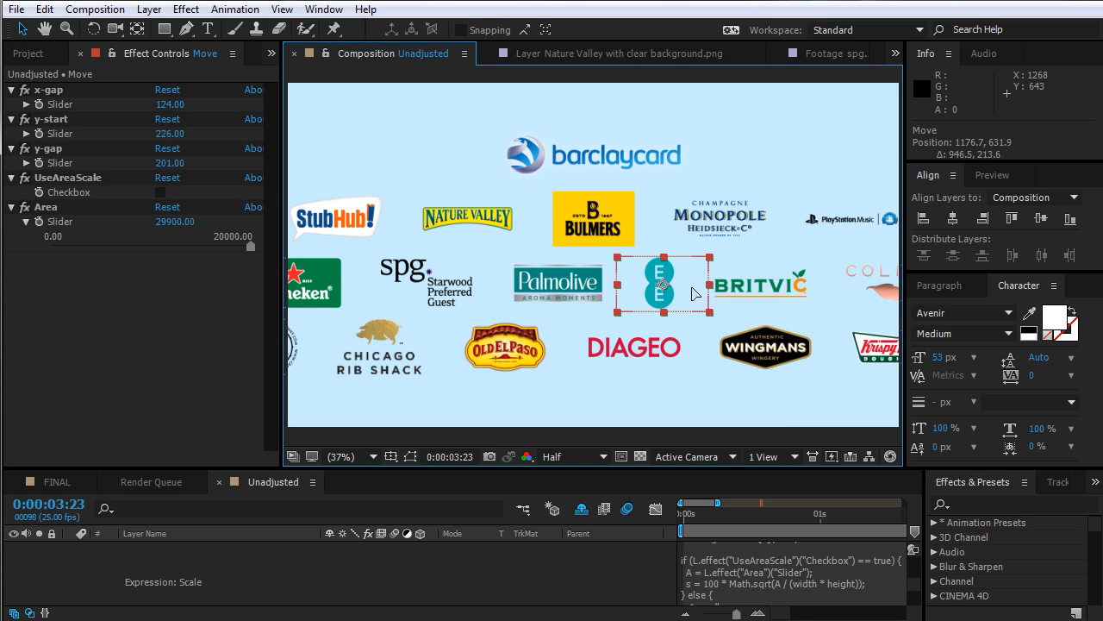
drag(686, 288, 420, 157)
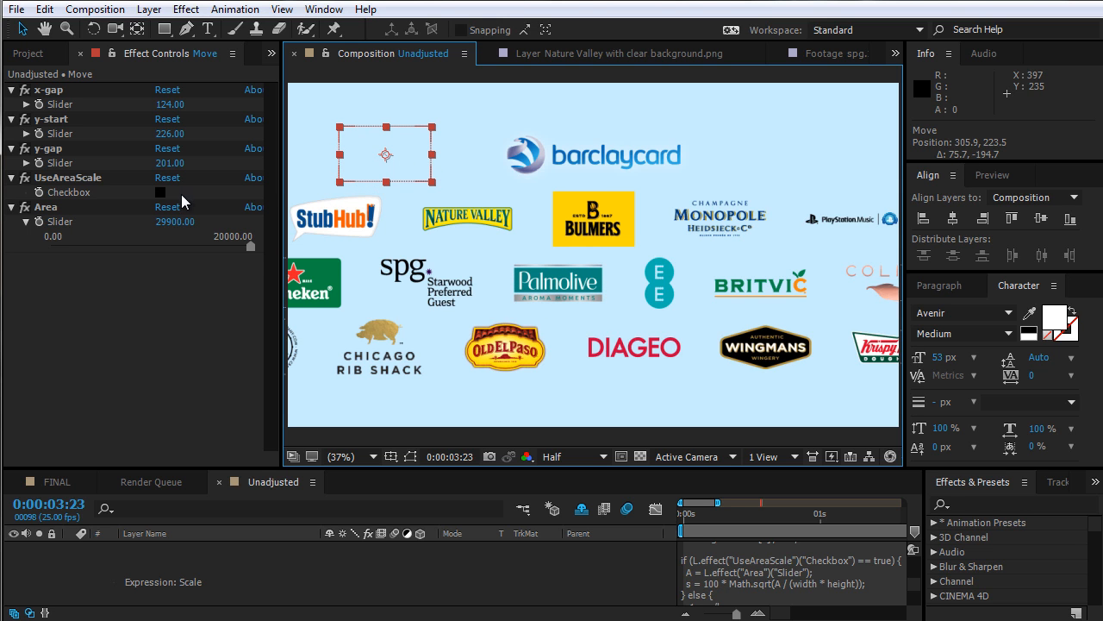
click(161, 191)
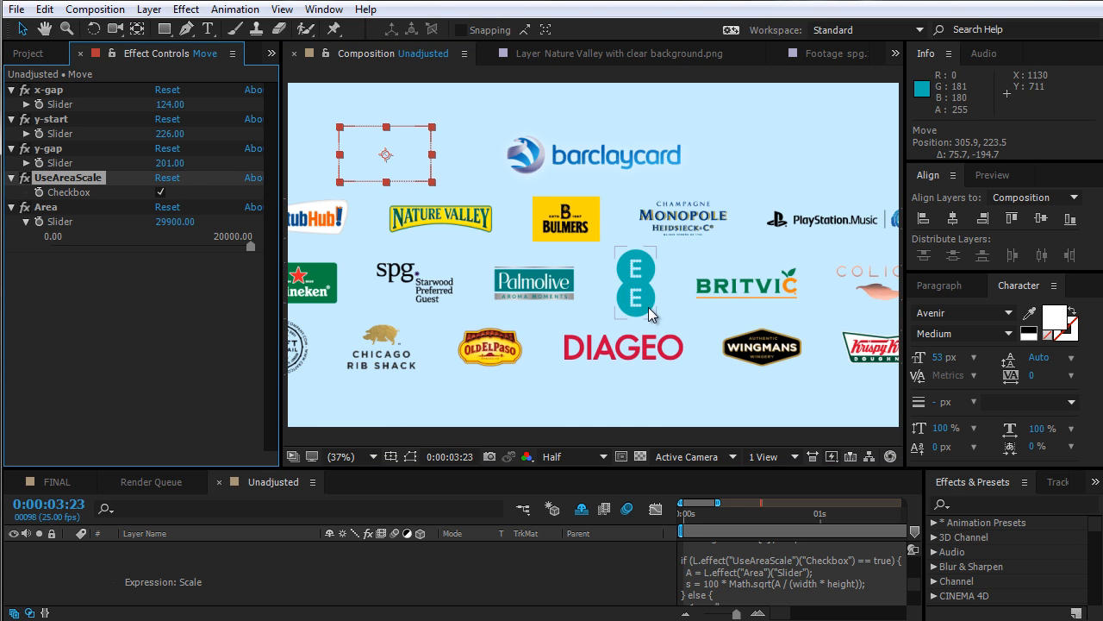
Lower the Area slider to about 18238 and the x-gap slider to 103
key(comma)
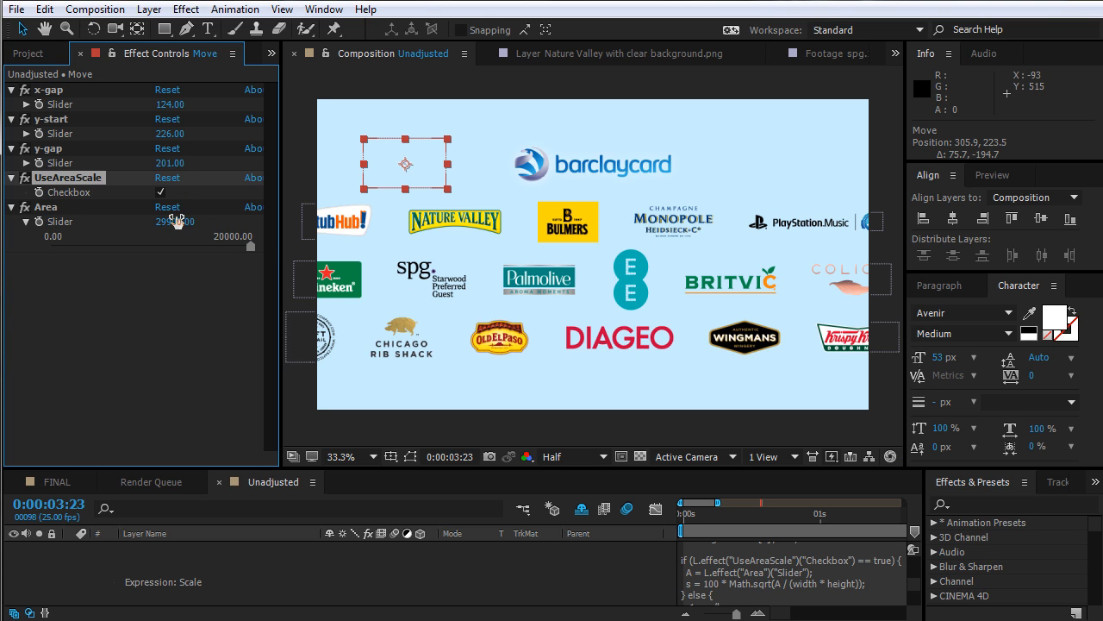
drag(247, 244, 229, 250)
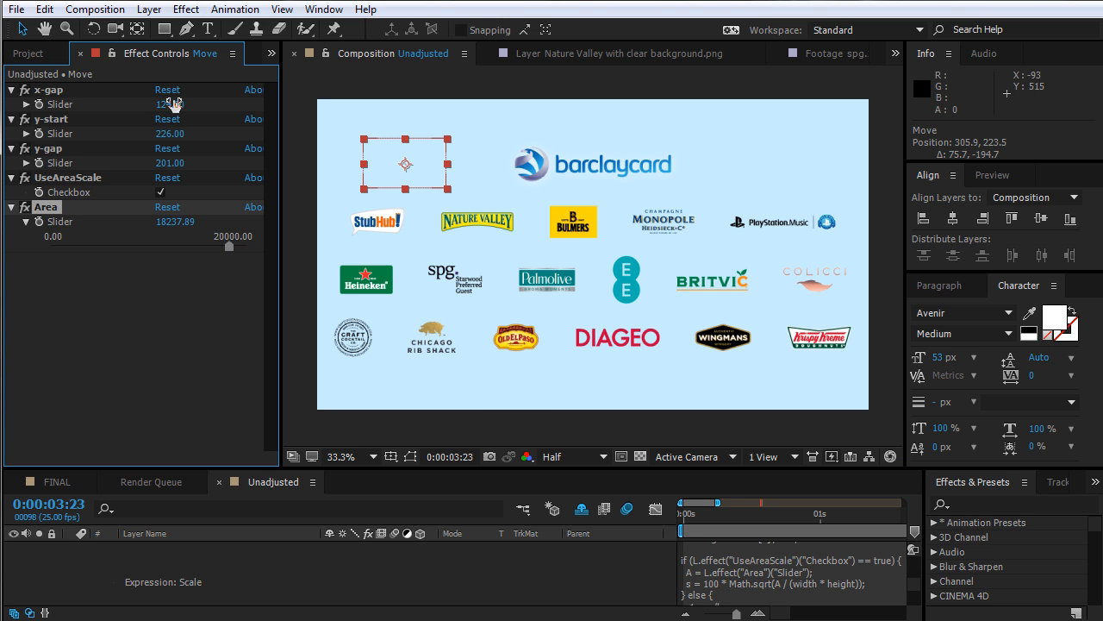
drag(163, 105, 162, 104)
Turn on the title/action safe guides and lower the Area slider to about 13538
key(apostrophe)
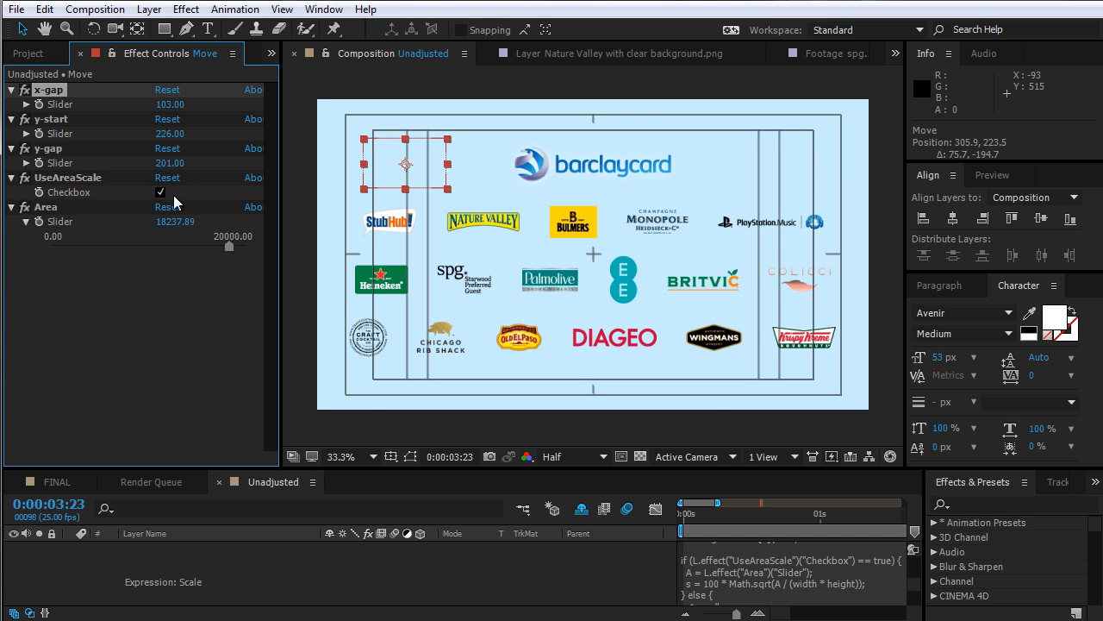
drag(169, 223, 139, 228)
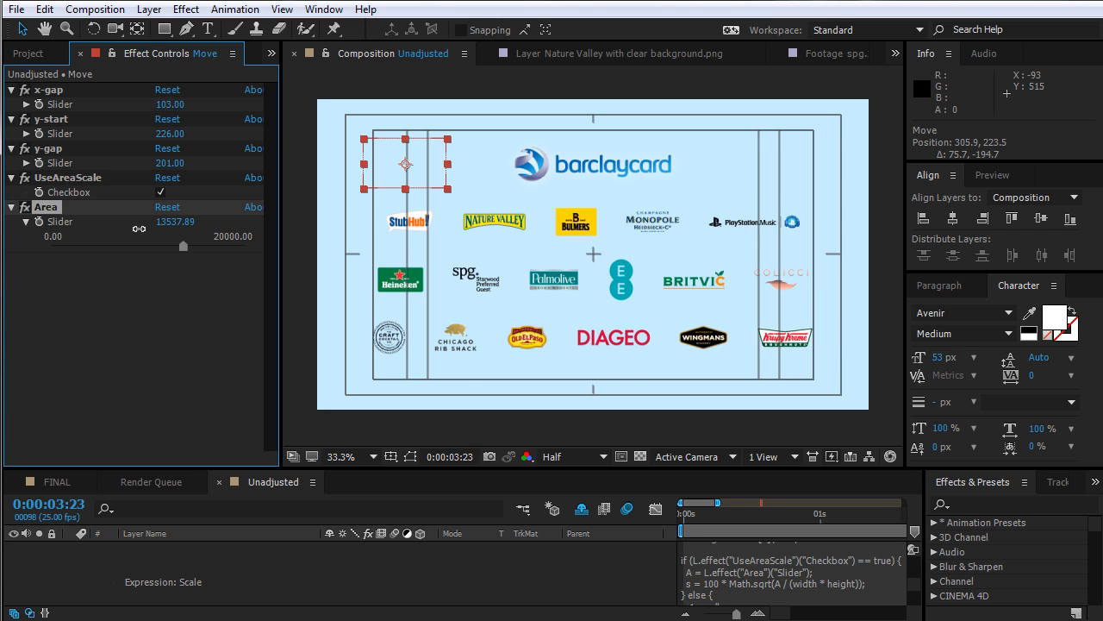
click(307, 141)
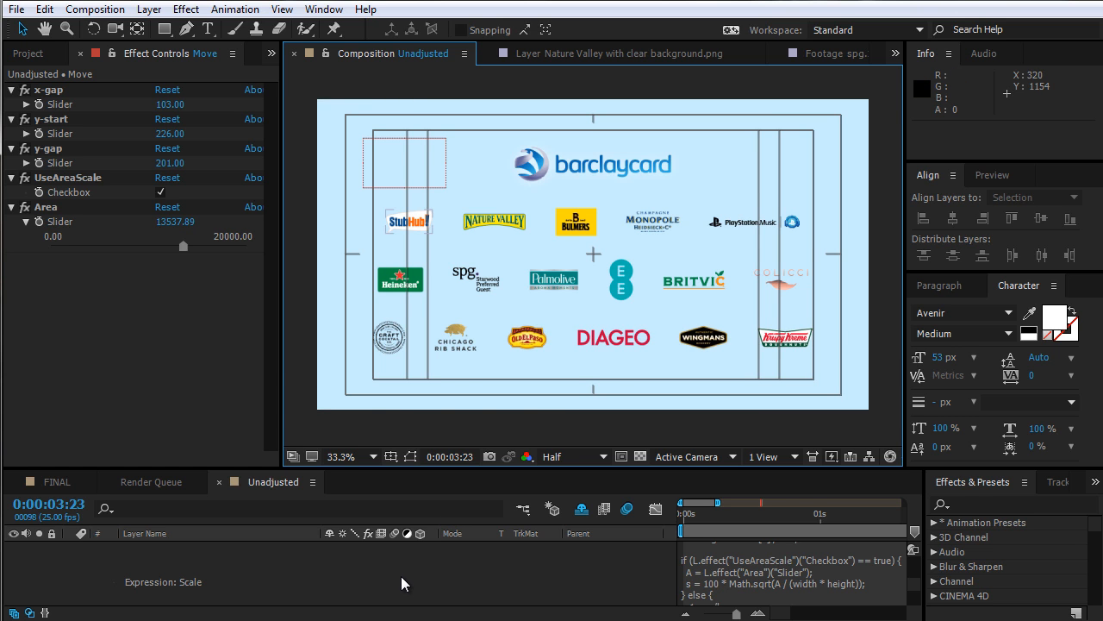
Select the Bulmers logo and view it at 100% to inspect its size
key(grave)
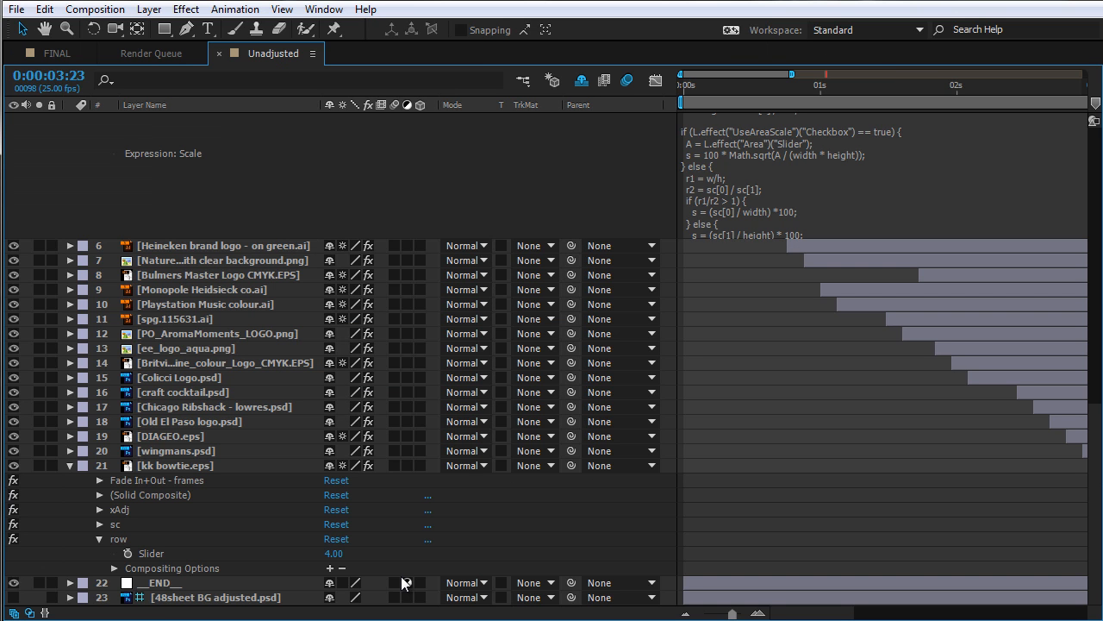
click(278, 250)
key(grave)
click(593, 226)
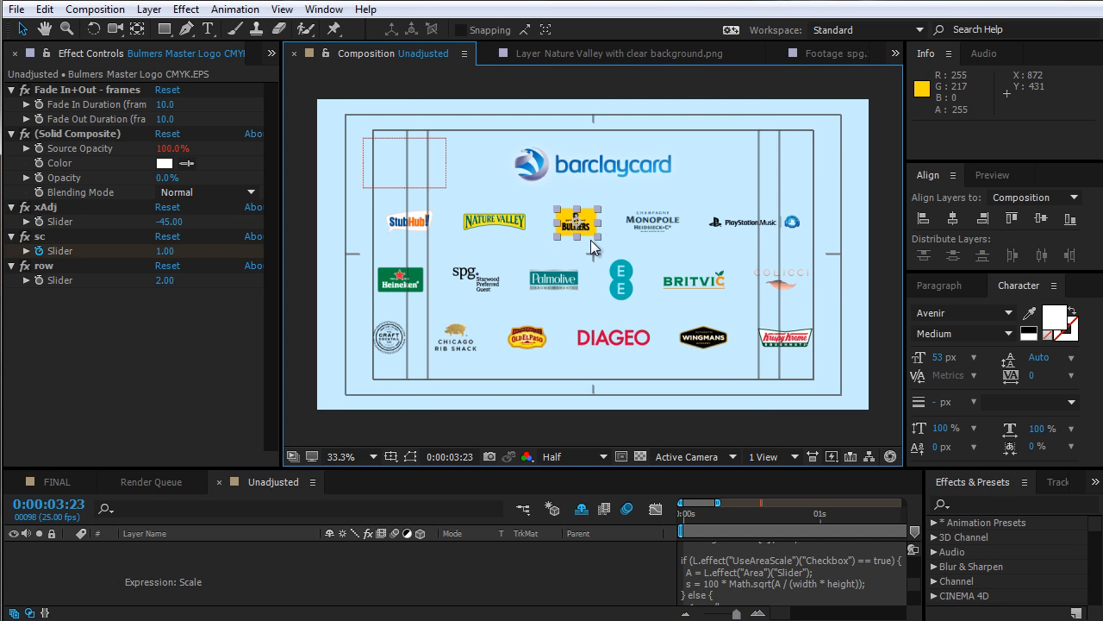
key(slash)
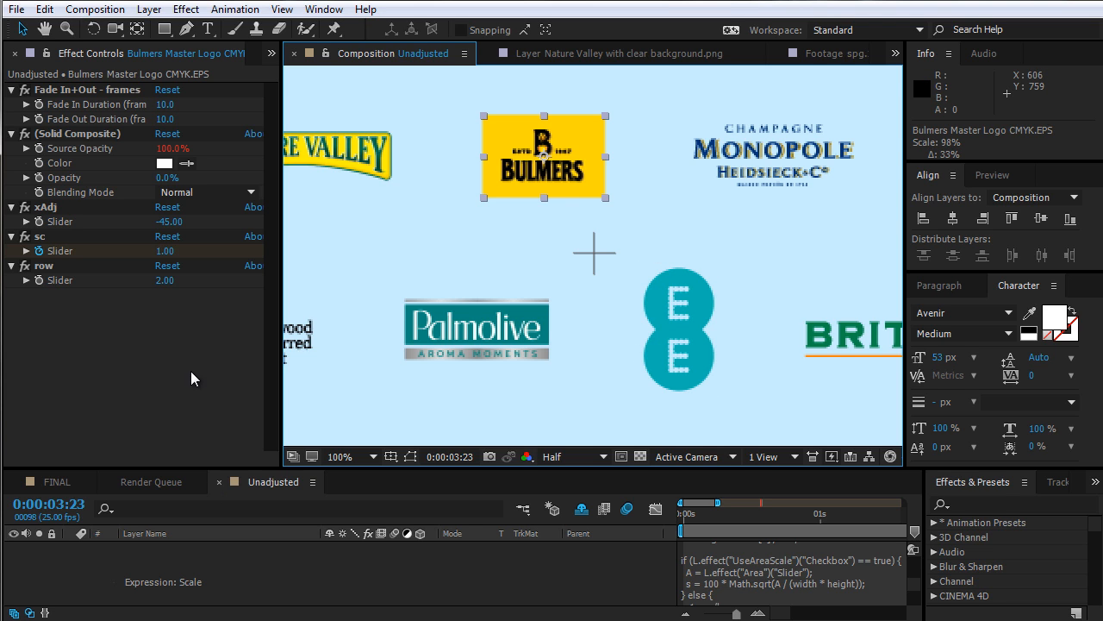
Set the Heineken logo's sc slider range maximum to 1
click(442, 563)
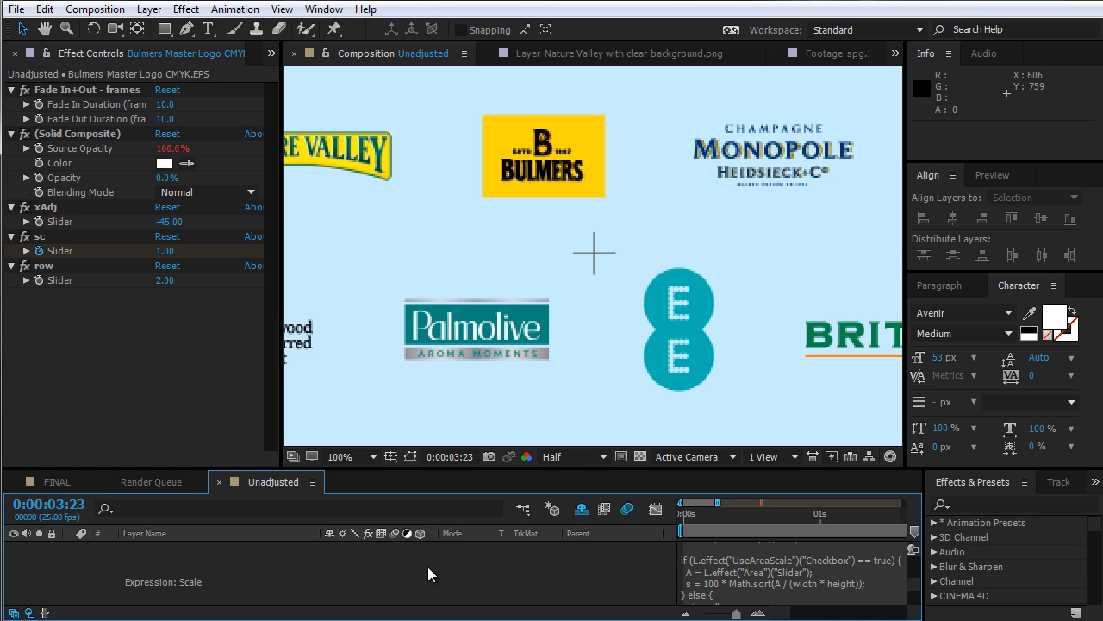
key(grave)
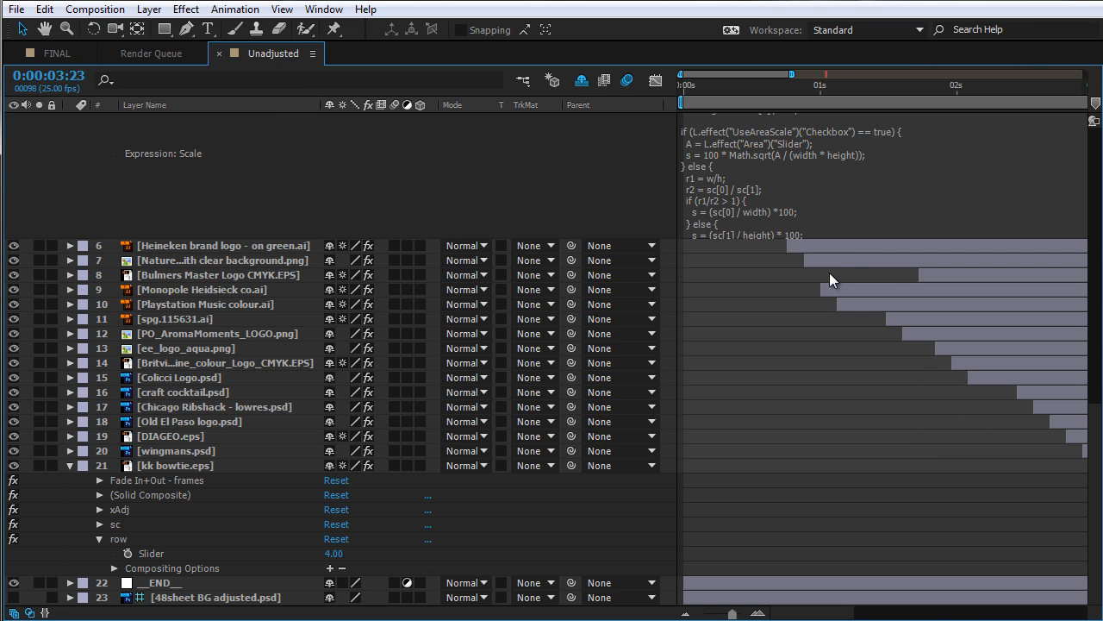
click(829, 246)
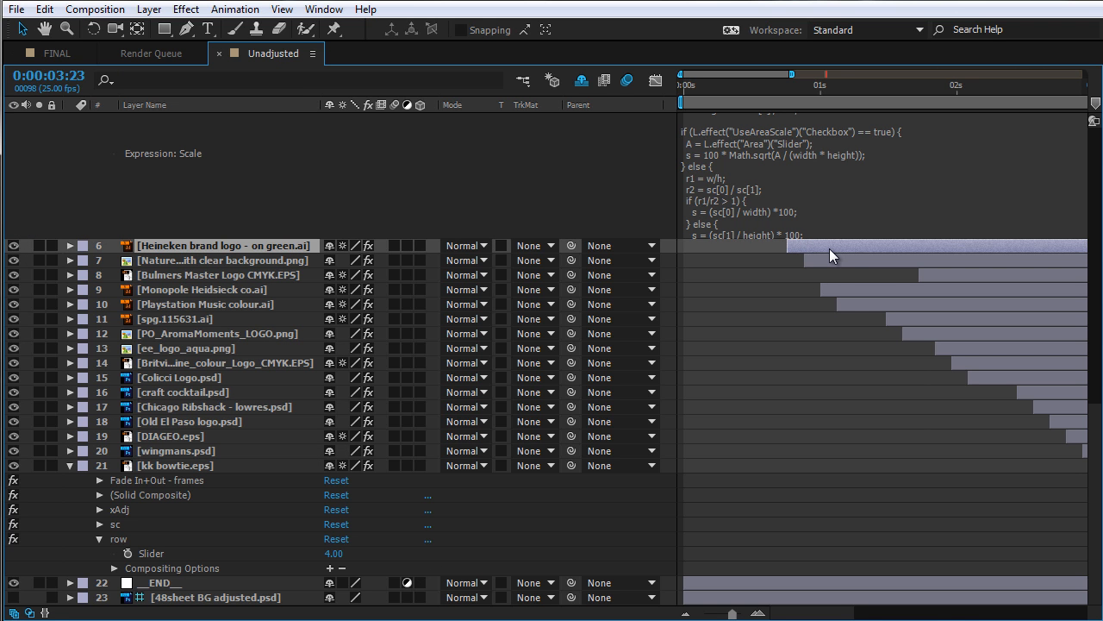
key(u)
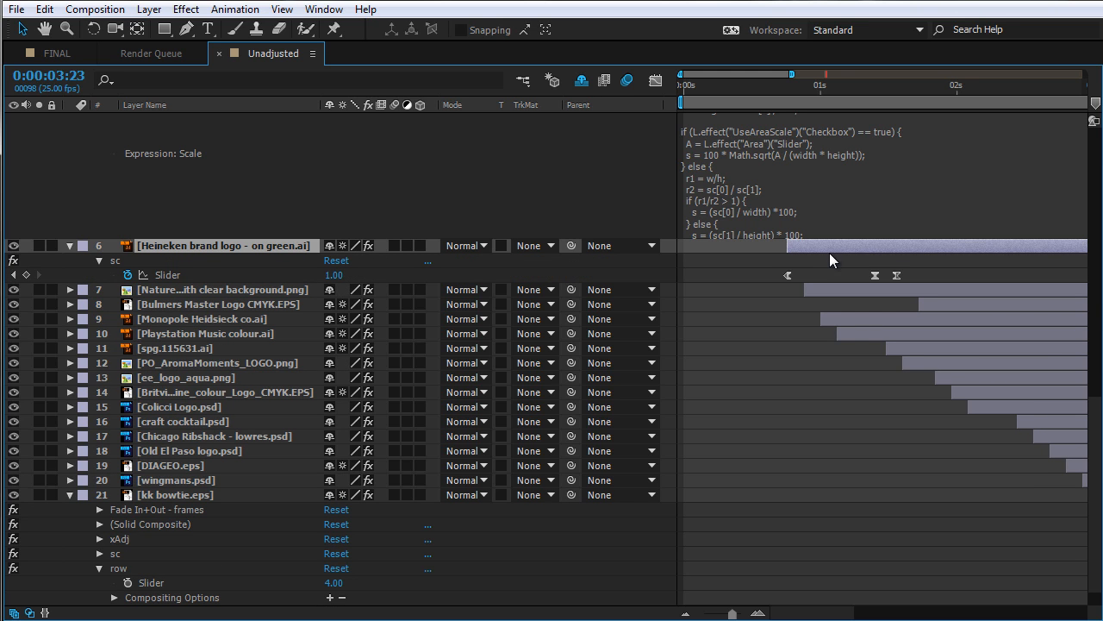
click(161, 263)
key(grave)
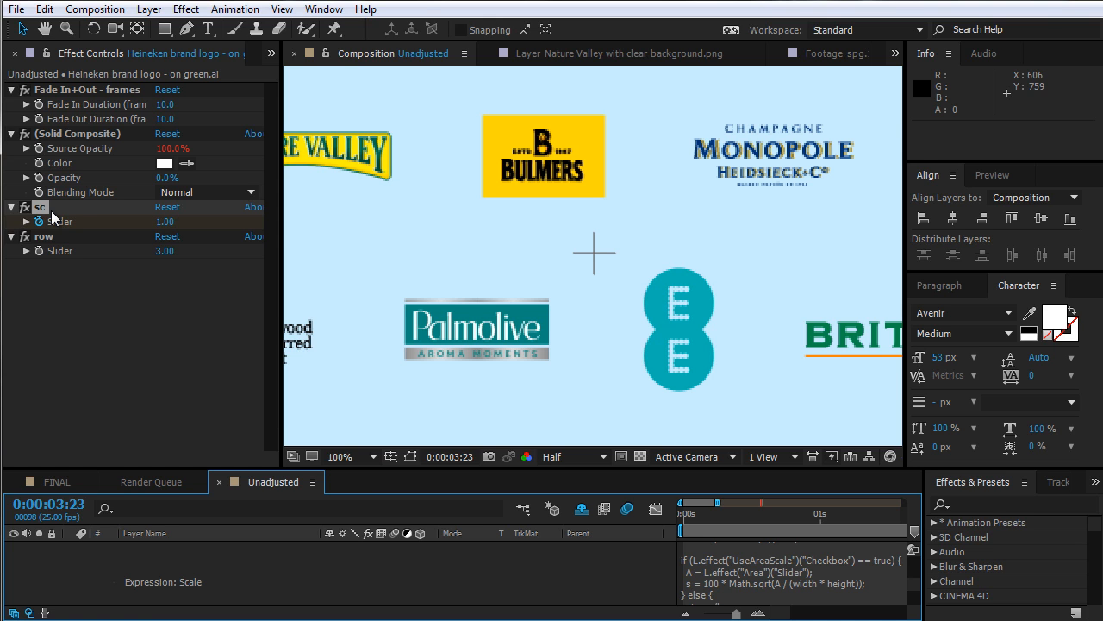
click(26, 221)
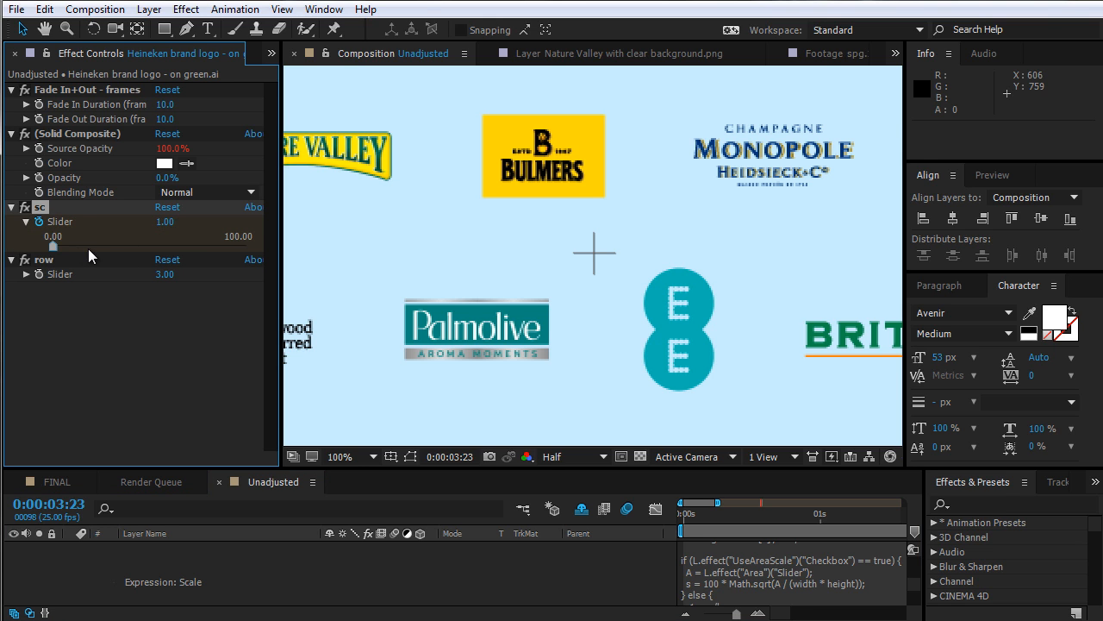
right_click(68, 227)
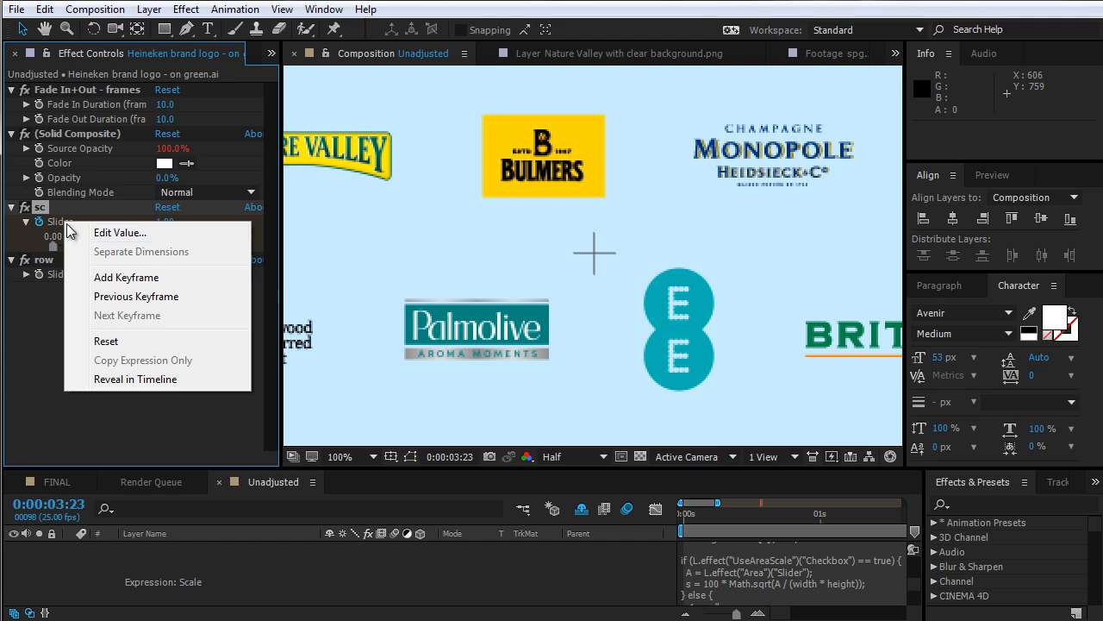
click(112, 232)
double_click(290, 223)
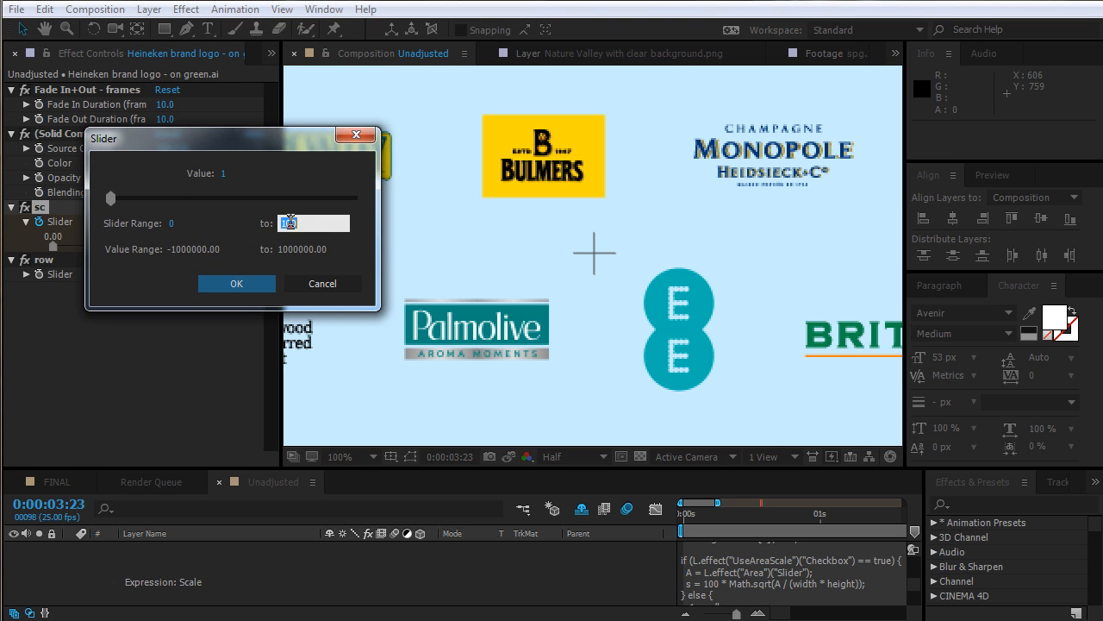
text(1)
key(Return)
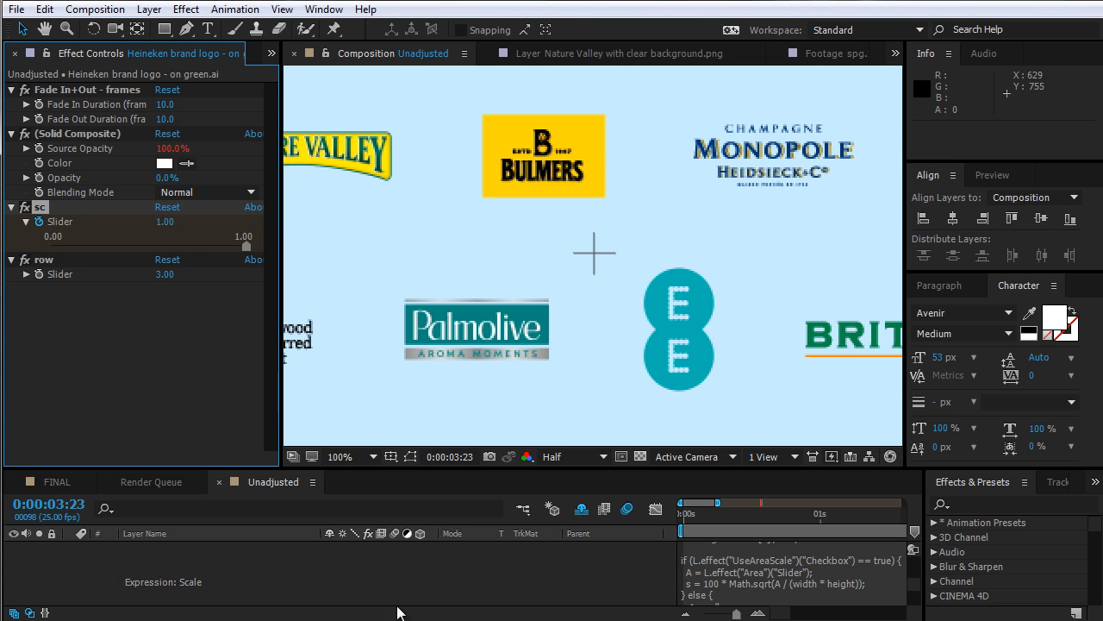
Create a new HDTV 1080 25 composition for a demonstration
key(grave)
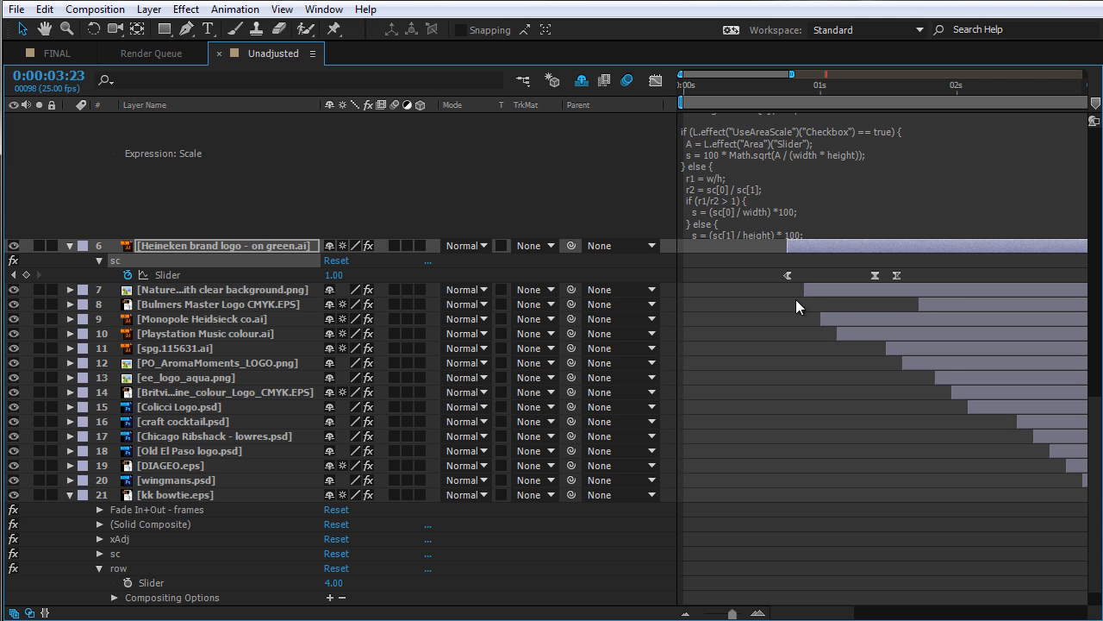
key(ctrl+n)
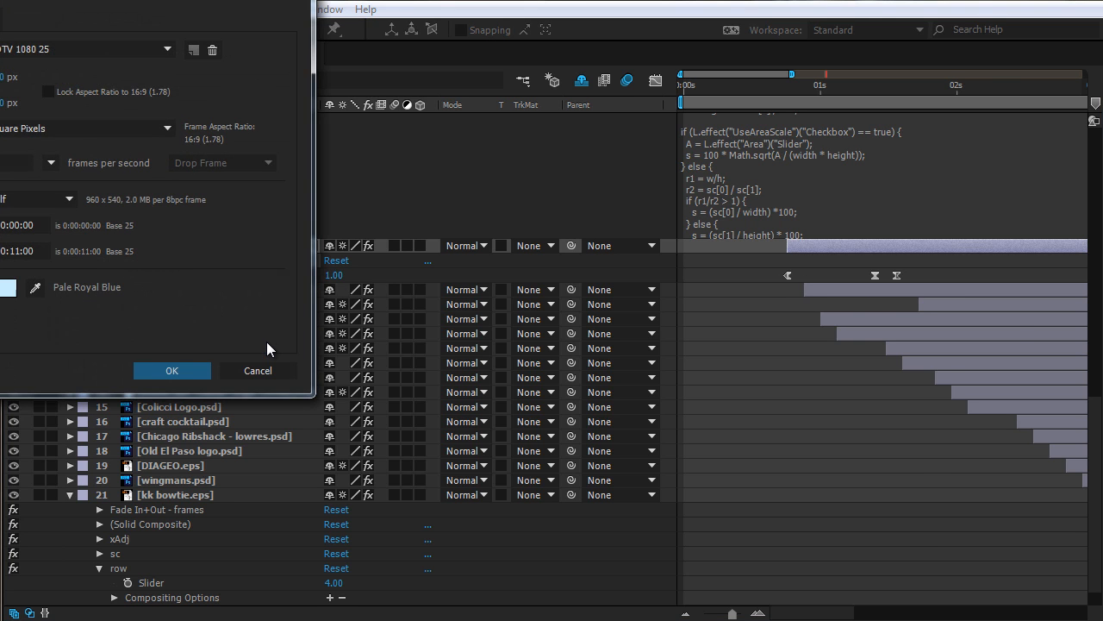
key(Return)
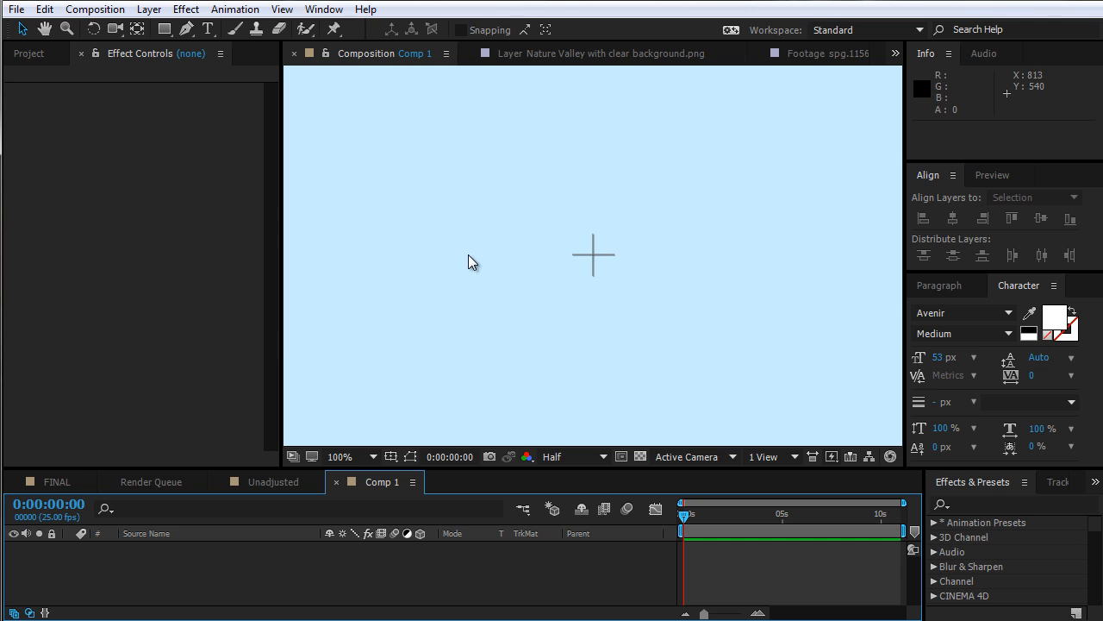
Create a new solid layer sized 100 by 100 px
key(ctrl+y)
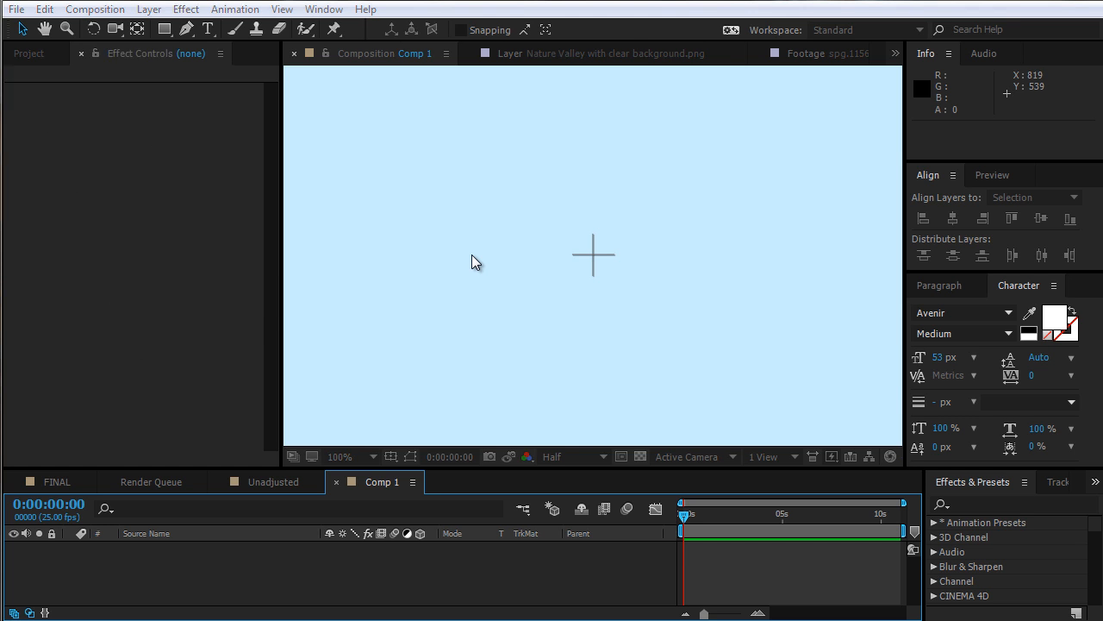
click(4, 32)
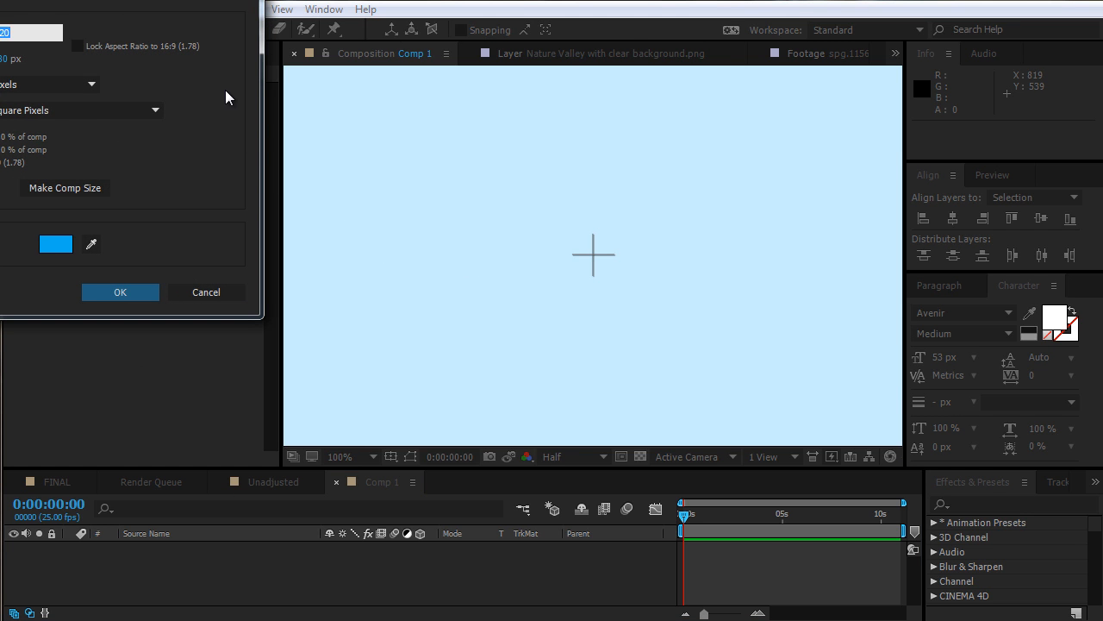
text(100)
key(Tab)
text(100)
key(Return)
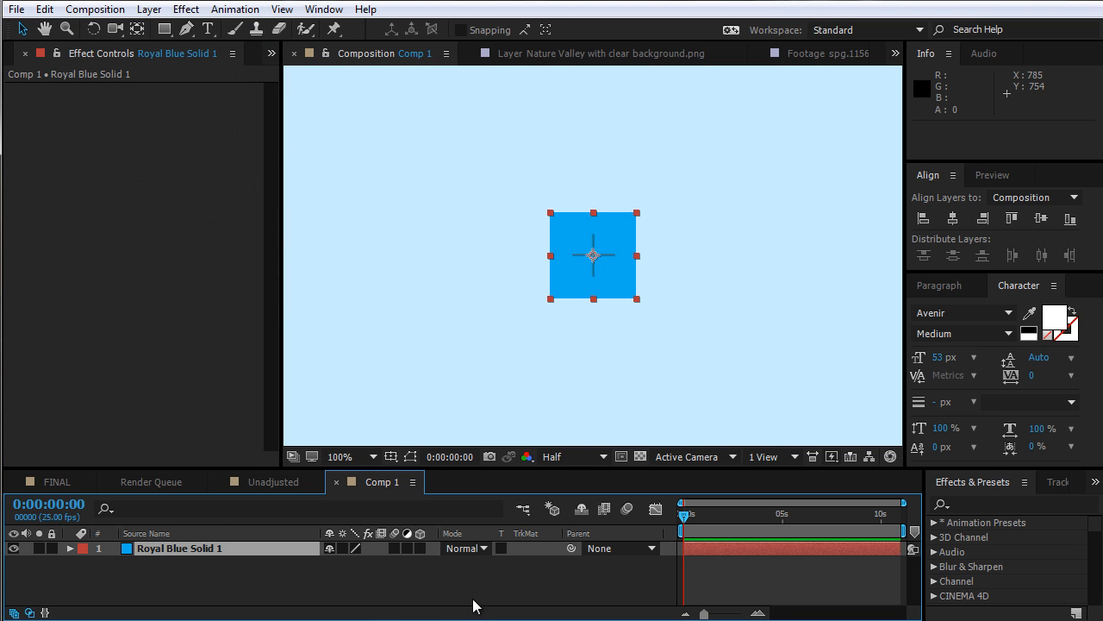
Search the effects for control and apply a Slider Control to the solid
key(s)
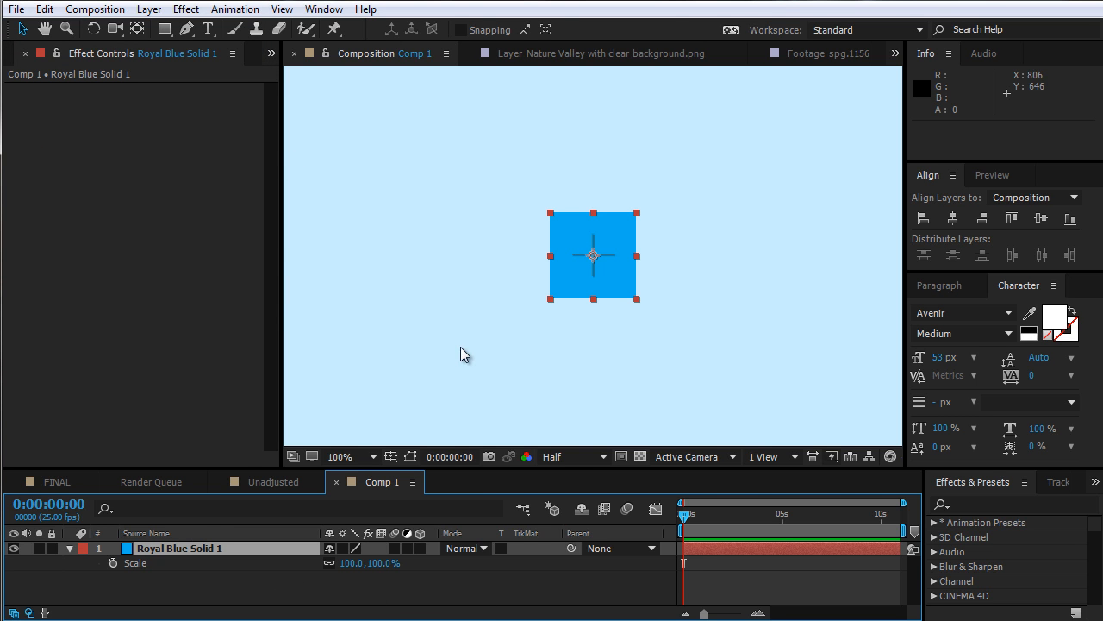
click(972, 504)
text(control)
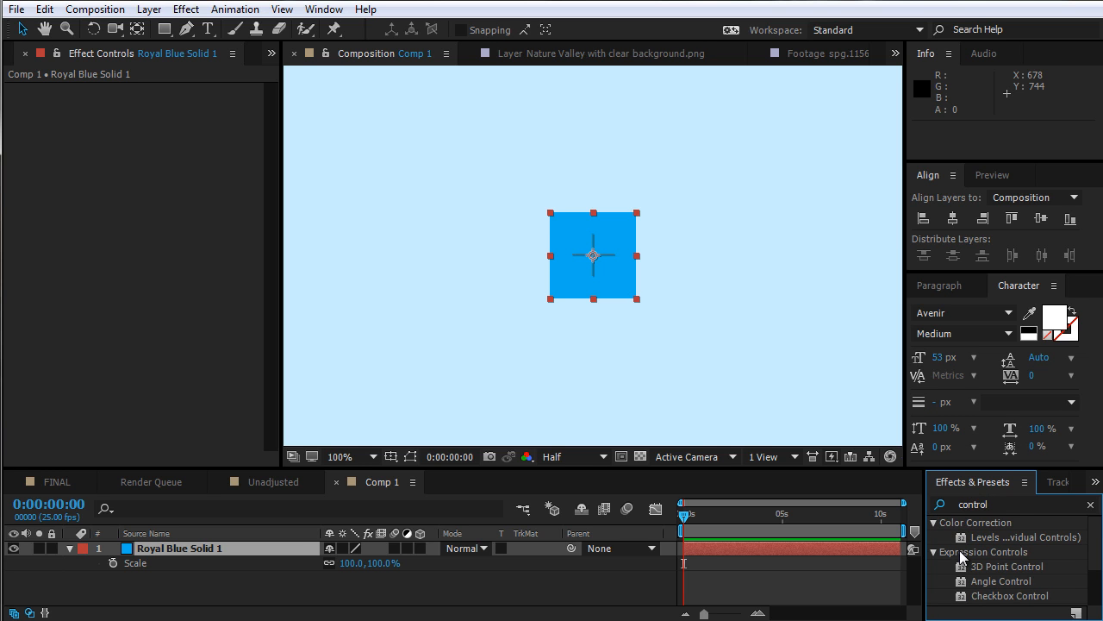
key(grave)
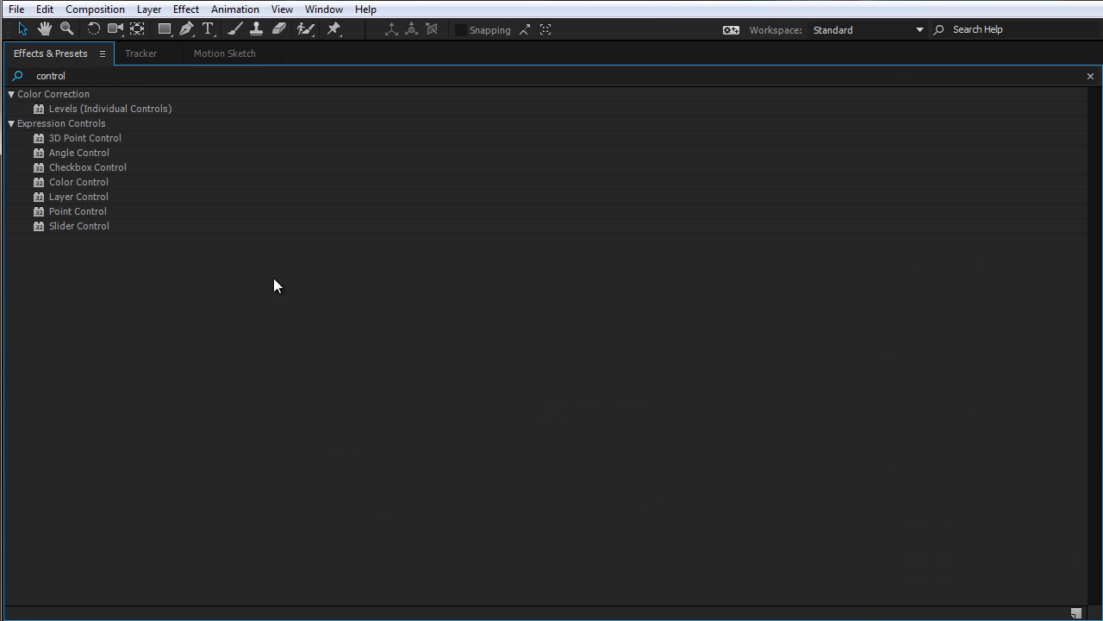
click(73, 226)
key(grave)
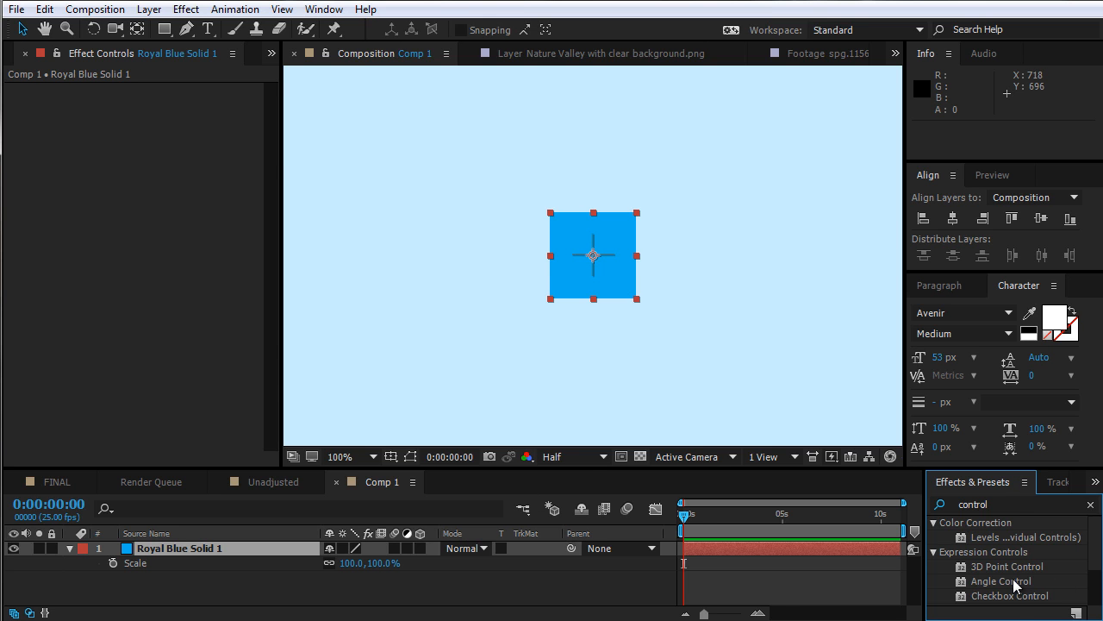
scroll(1013, 586, down, 2)
drag(1014, 596, 296, 555)
Set the Slider Control's slider range maximum to 1
click(27, 104)
right_click(143, 103)
click(156, 118)
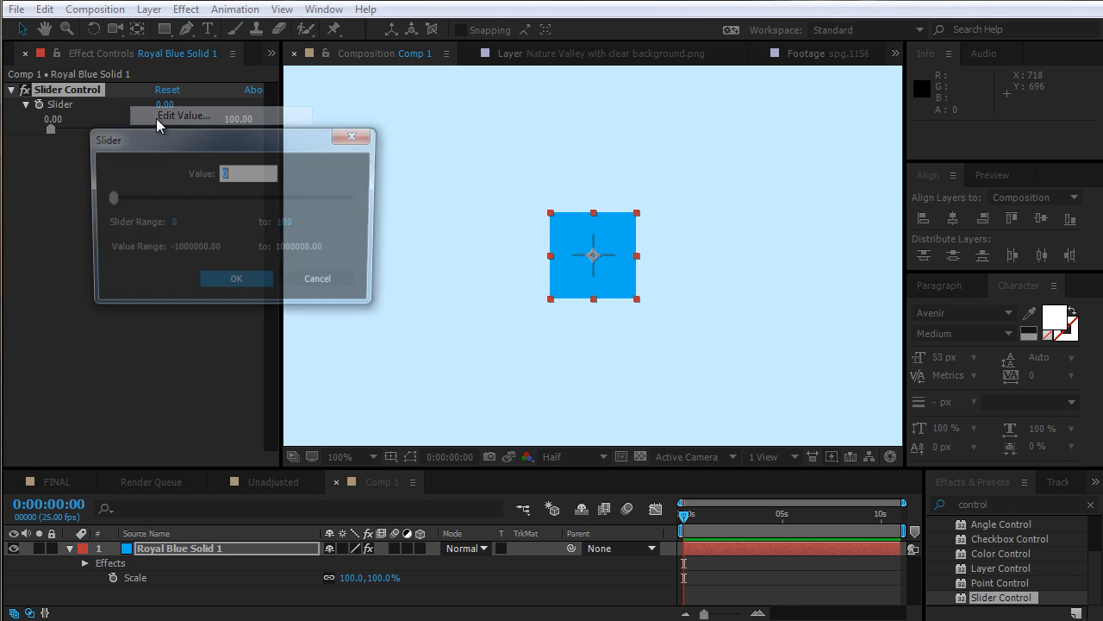
key(Tab)
key(Tab)
key(Tab)
text(1)
key(Return)
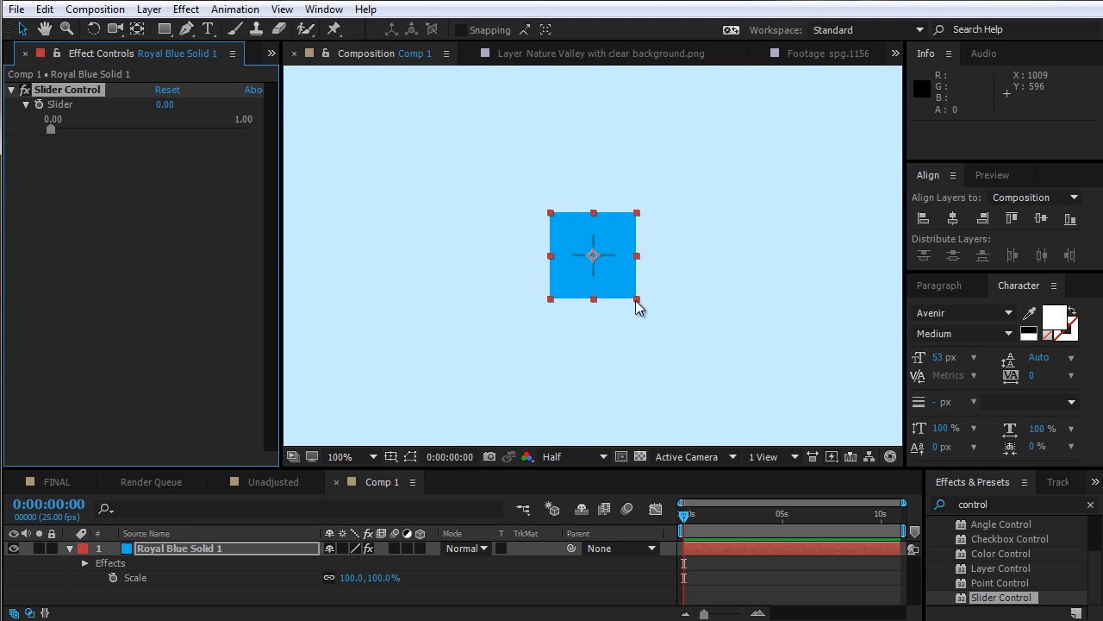
Stretch the solid to about 380% by 160% scale and turn on keyframing for the Slider
drag(635, 298, 757, 324)
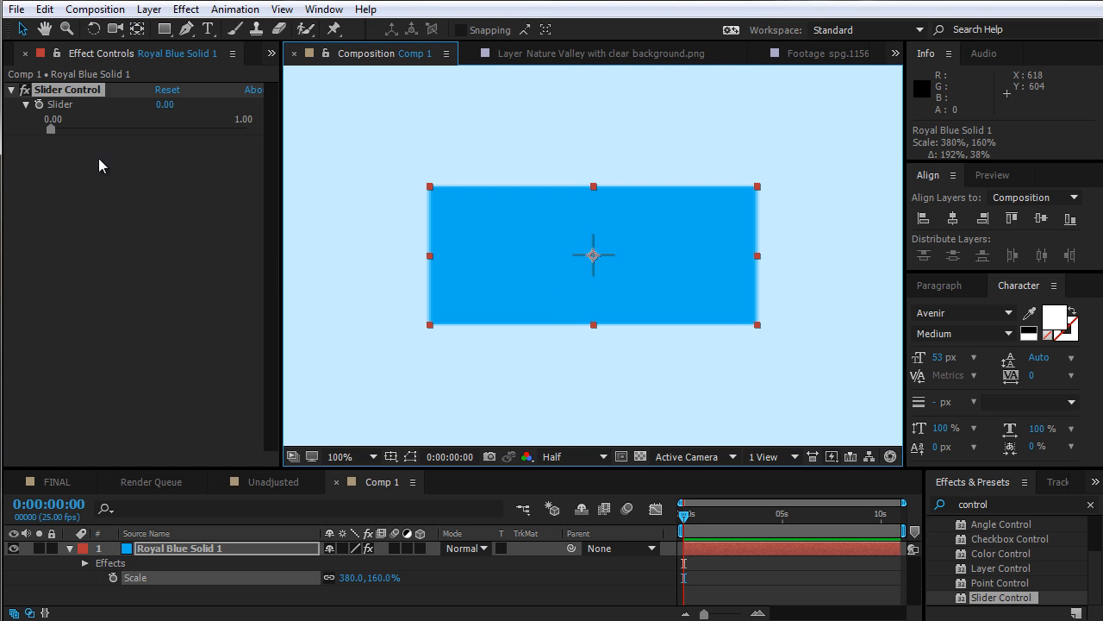
click(38, 104)
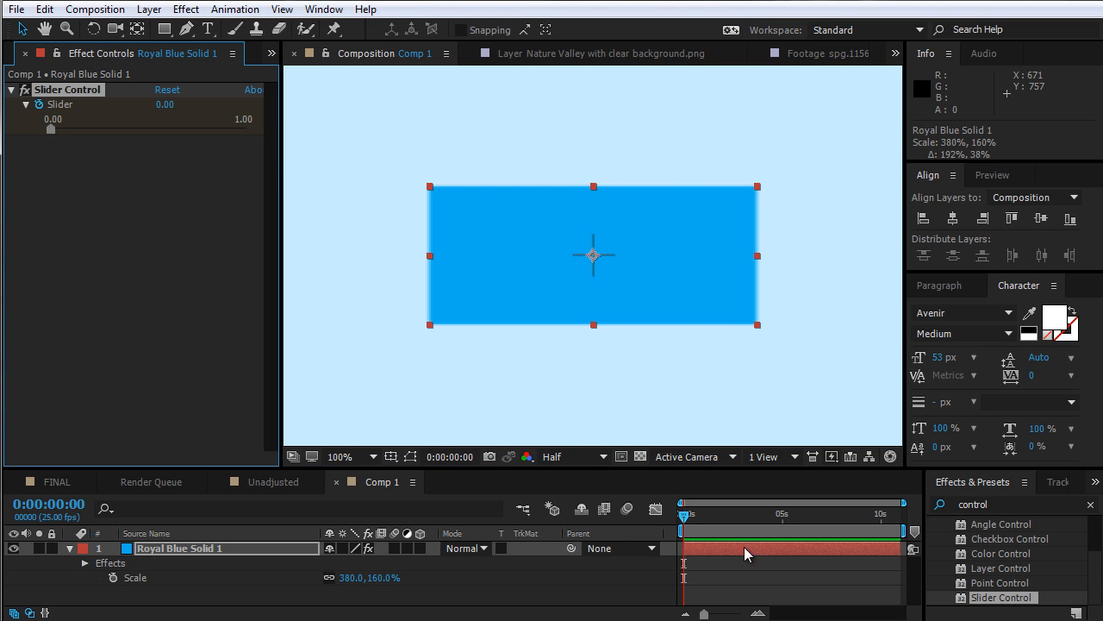
Move to frame 15 and set the Slider keyframe to 1.05
key(grave)
key(equal)
key(equal)
key(equal)
key(equal)
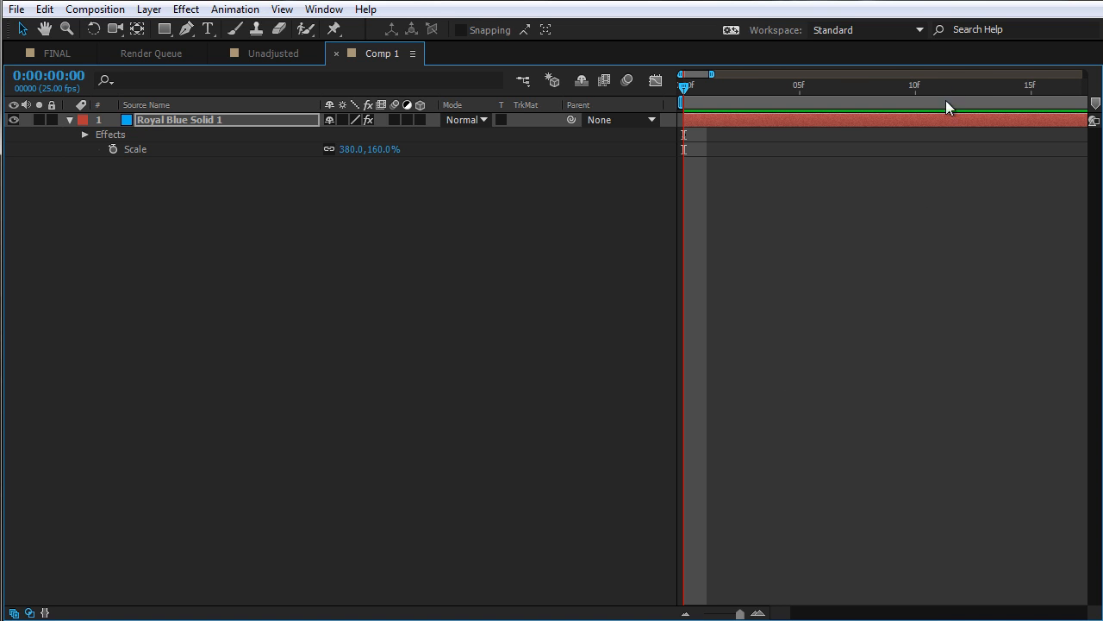
drag(919, 95, 1032, 93)
key(minus)
key(minus)
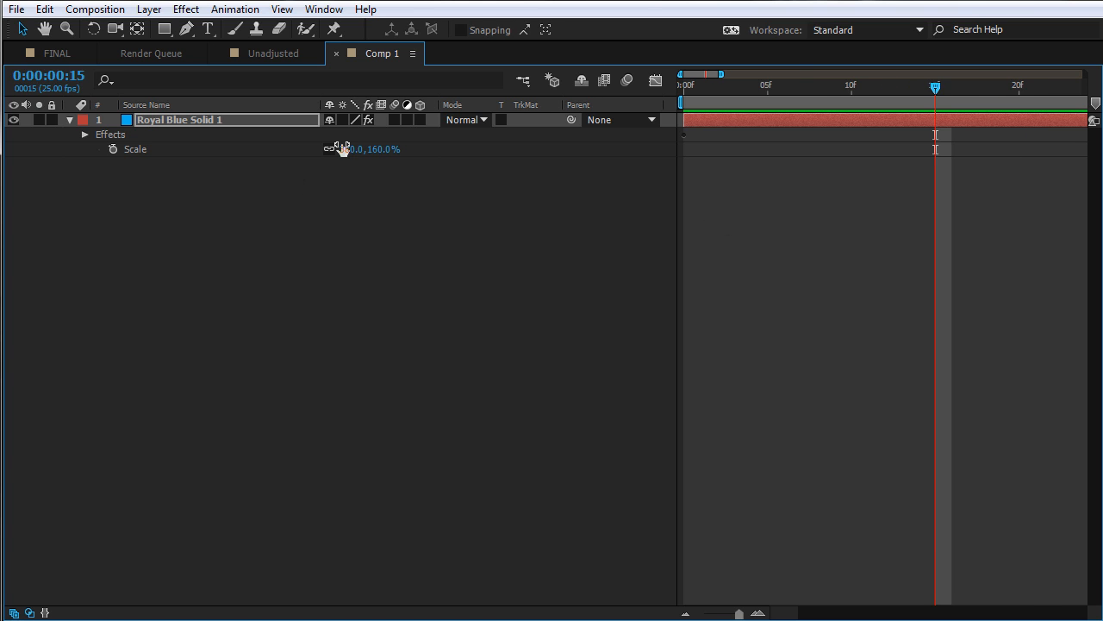
key(grave)
click(166, 105)
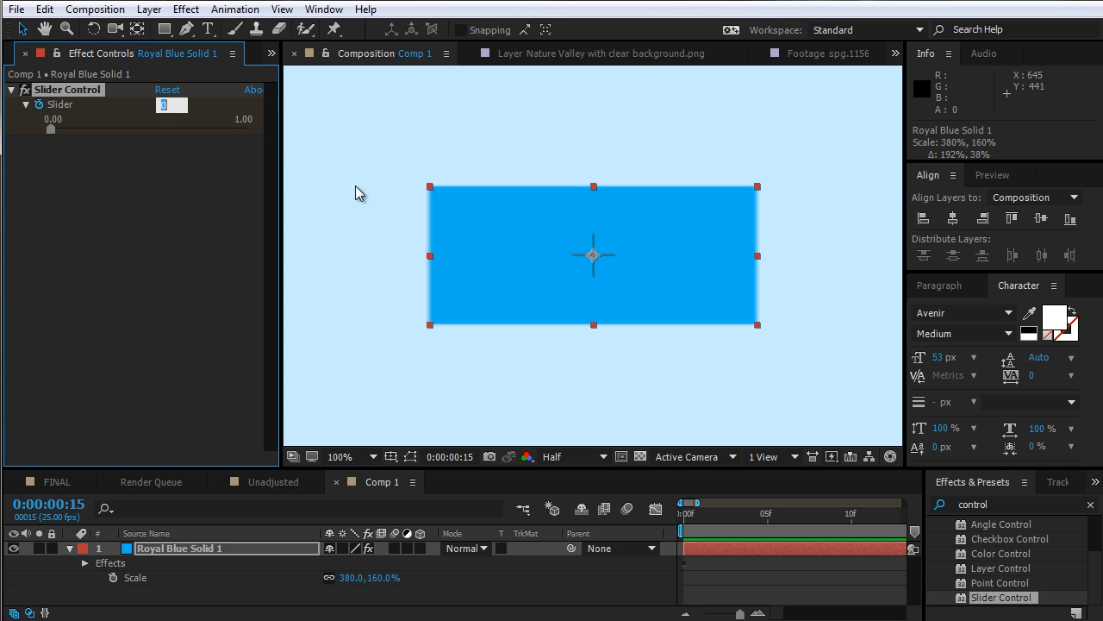
text(1.05)
key(Return)
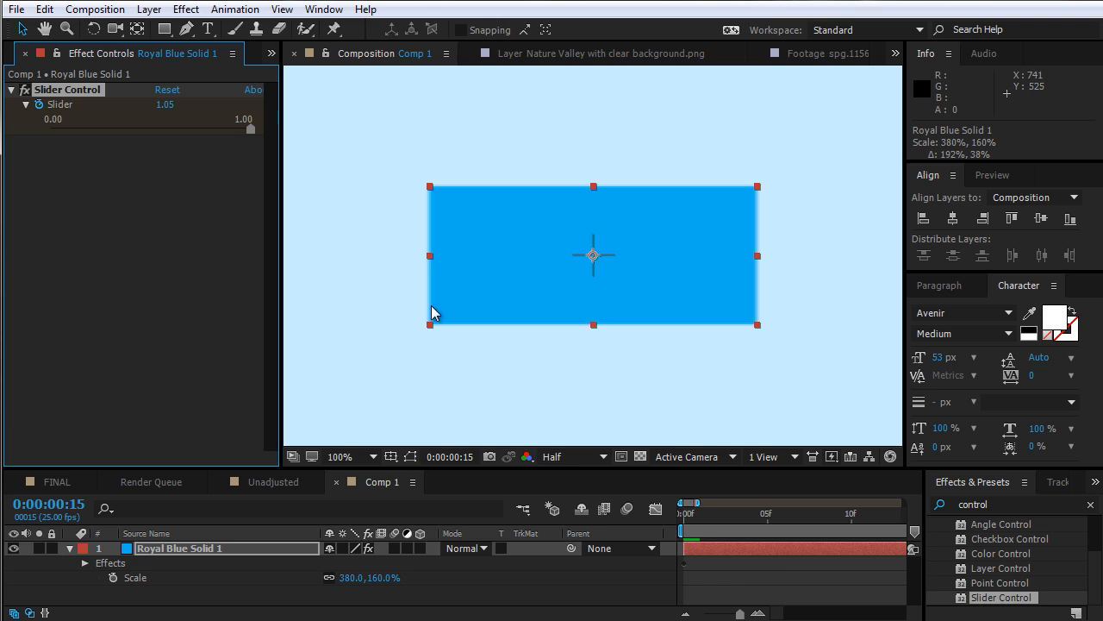
Move to frame 19 and set the Slider keyframe to 1
drag(810, 569, 684, 575)
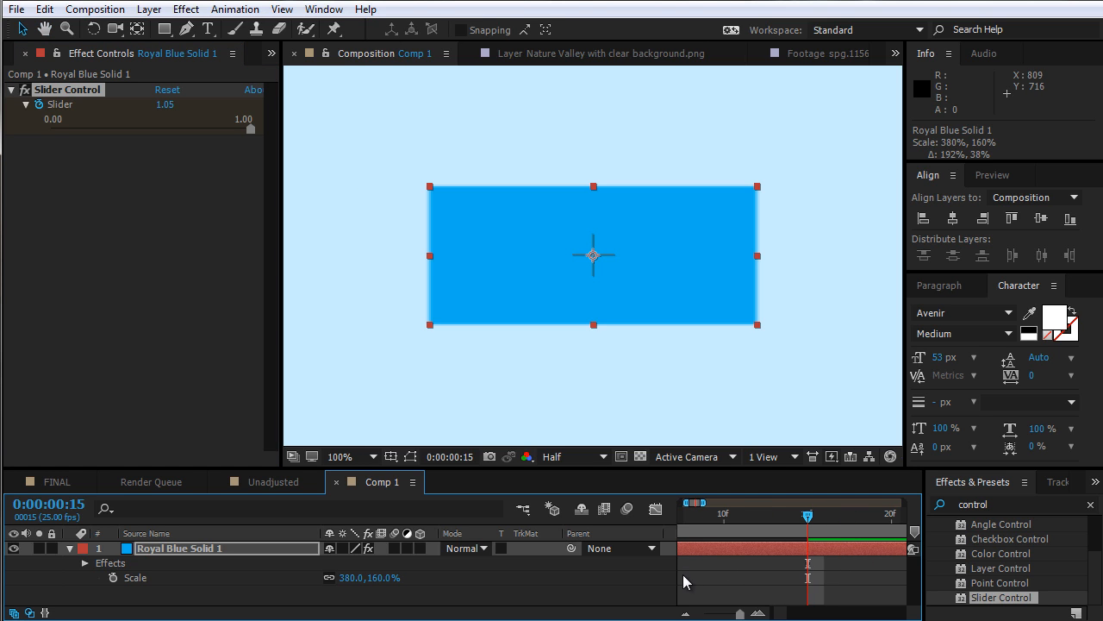
key(Page_Down)
key(Page_Down)
key(Page_Down)
key(Page_Down)
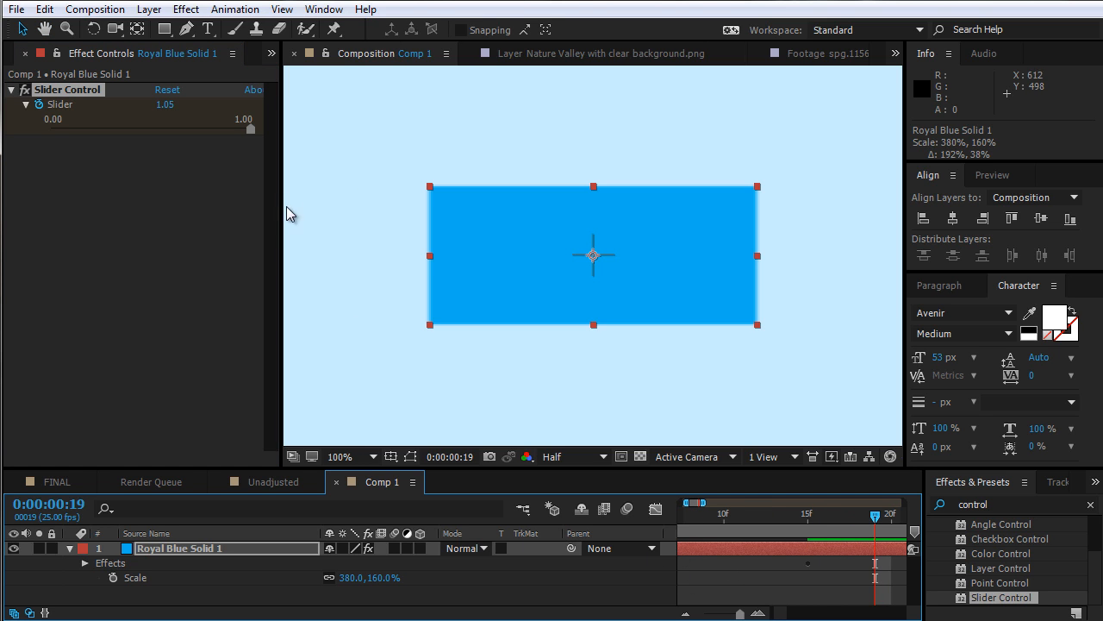
click(172, 105)
text(1)
key(Return)
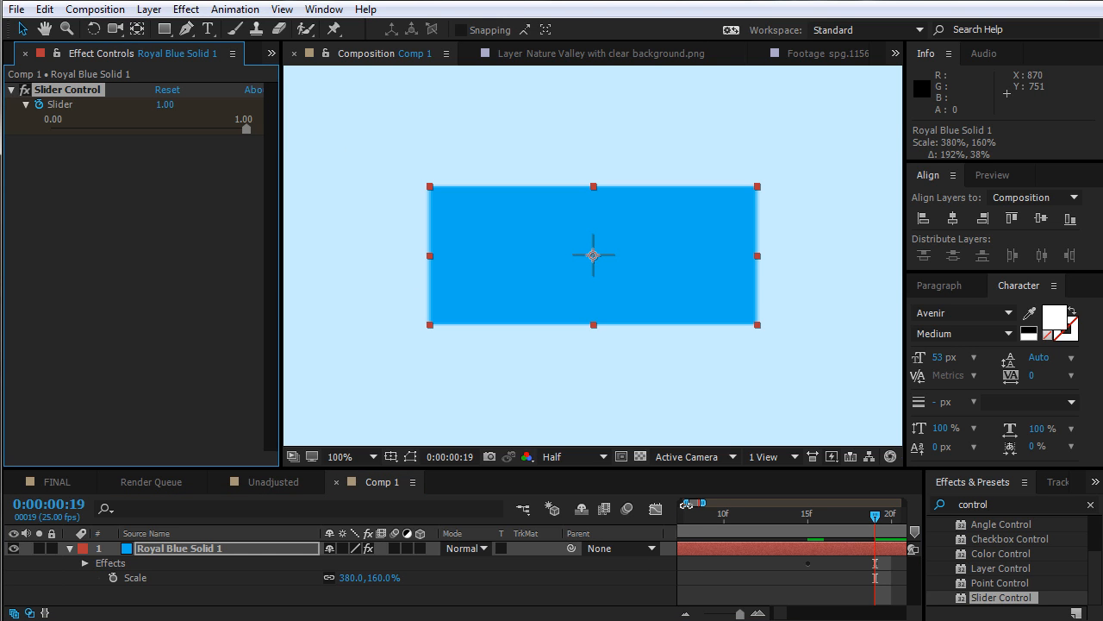
Add a Scale expression multiplying transform.scale by the Slider Control's Slider, and preview the animation
drag(687, 502, 681, 502)
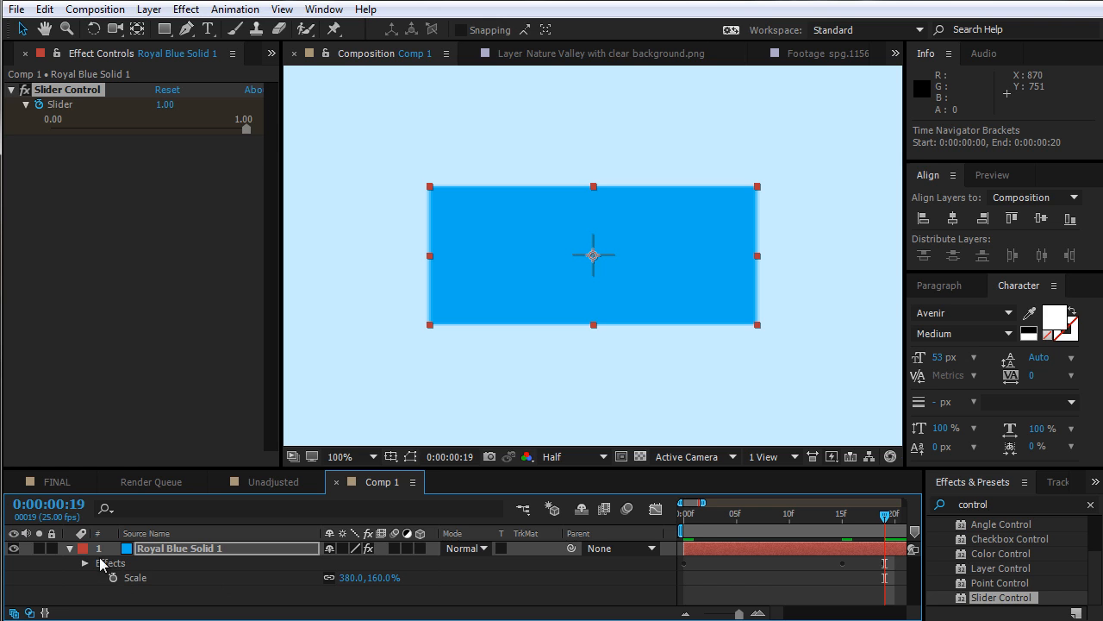
alt+click(116, 582)
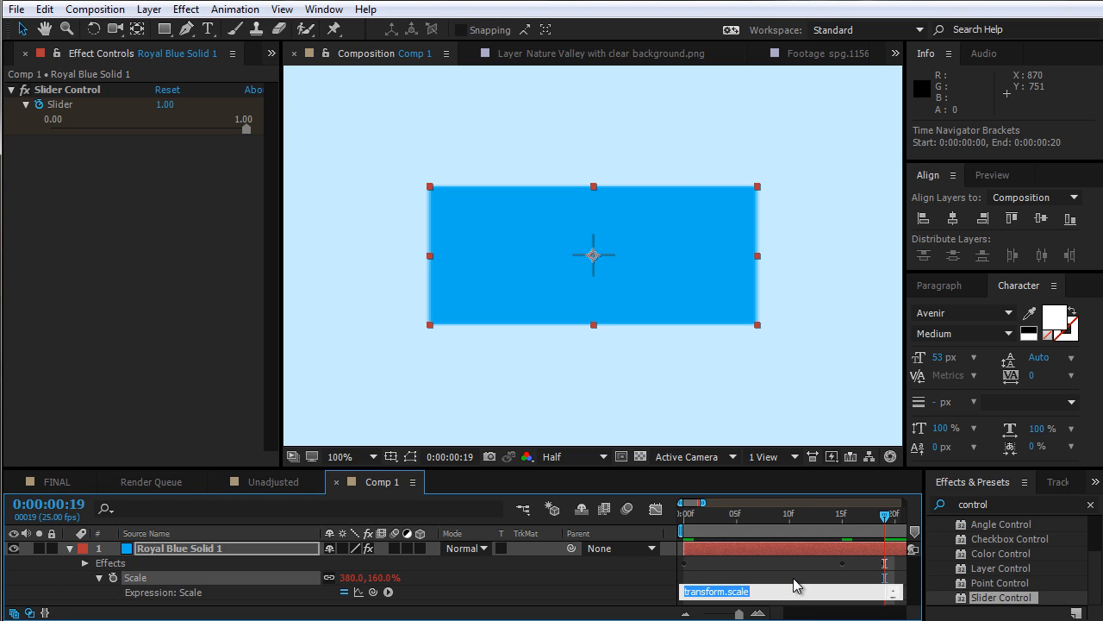
click(787, 587)
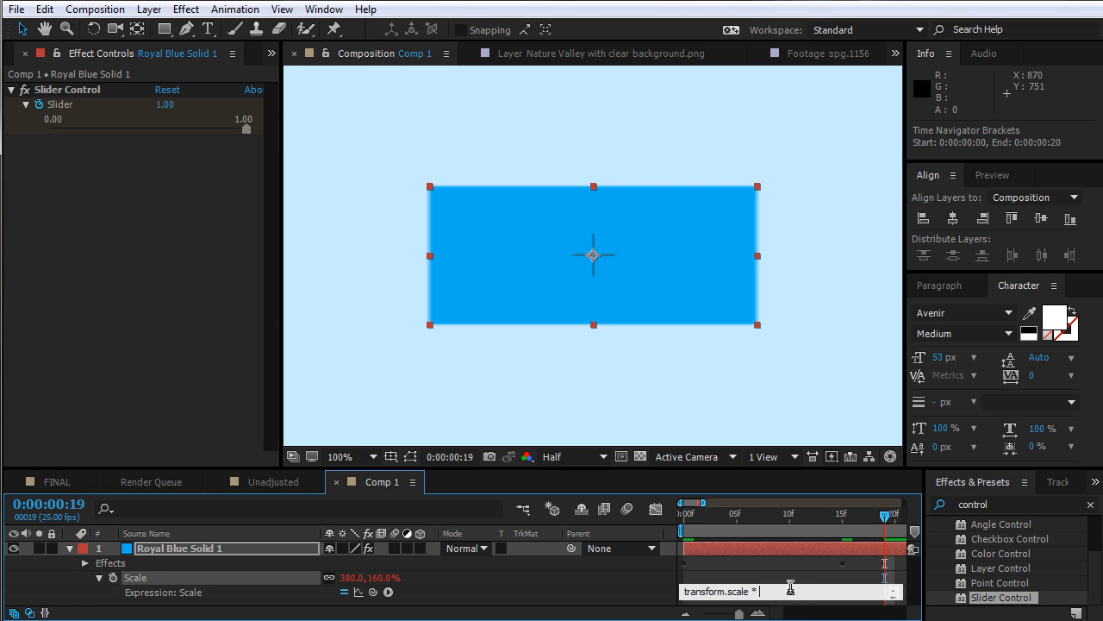
drag(372, 591, 82, 116)
click(681, 515)
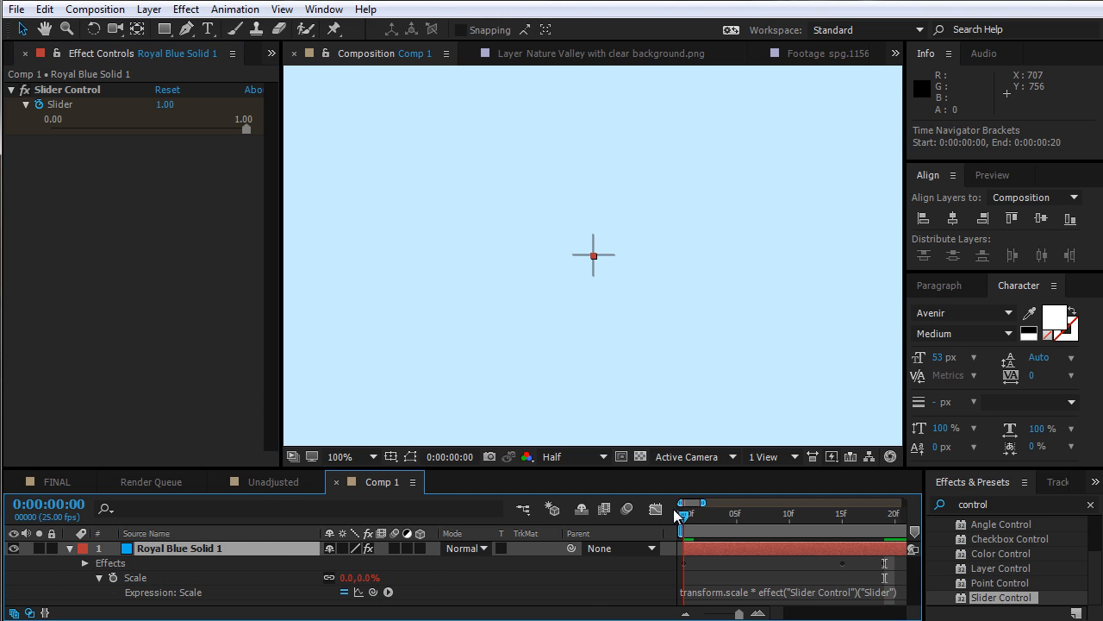
key(space)
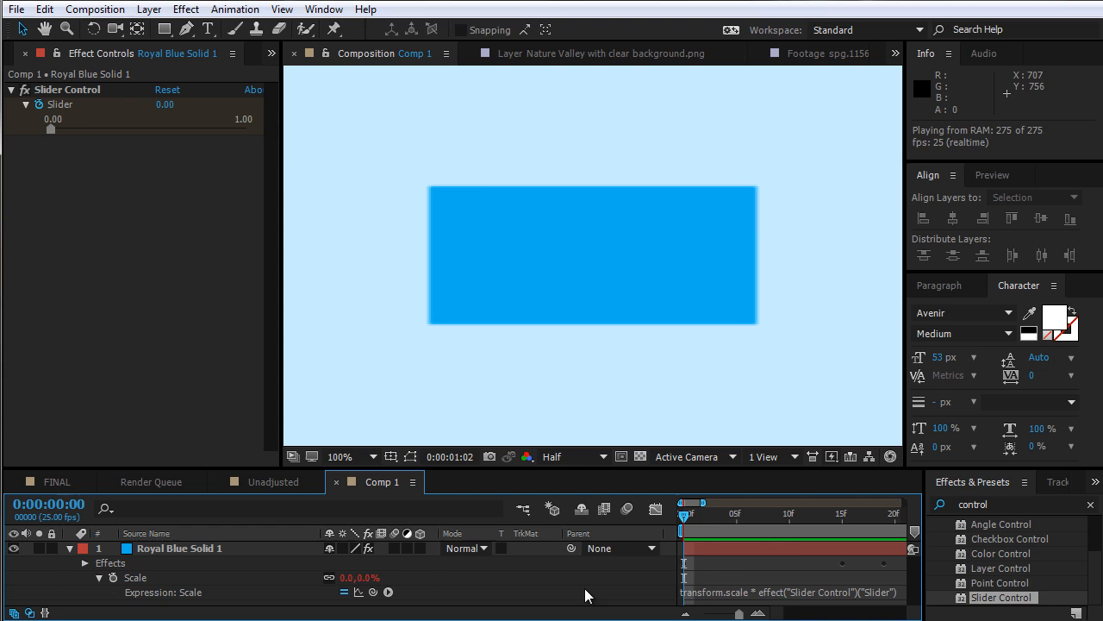
key(space)
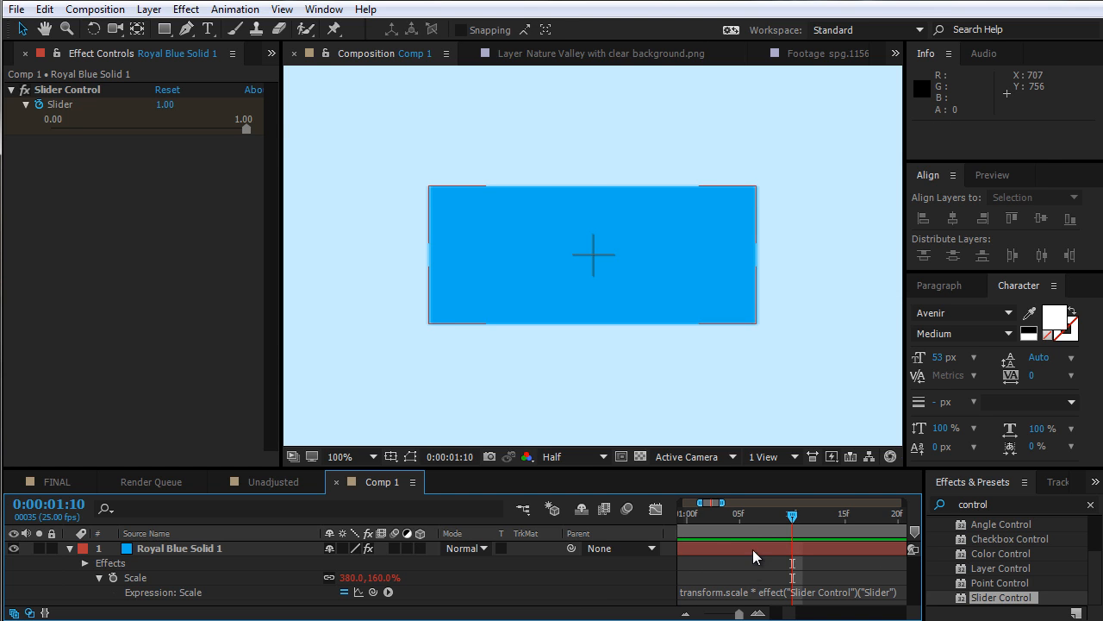
Open the Slider in the Graph Editor and paste the copied keyframes at the start of the comp
click(753, 549)
key(e)
click(655, 509)
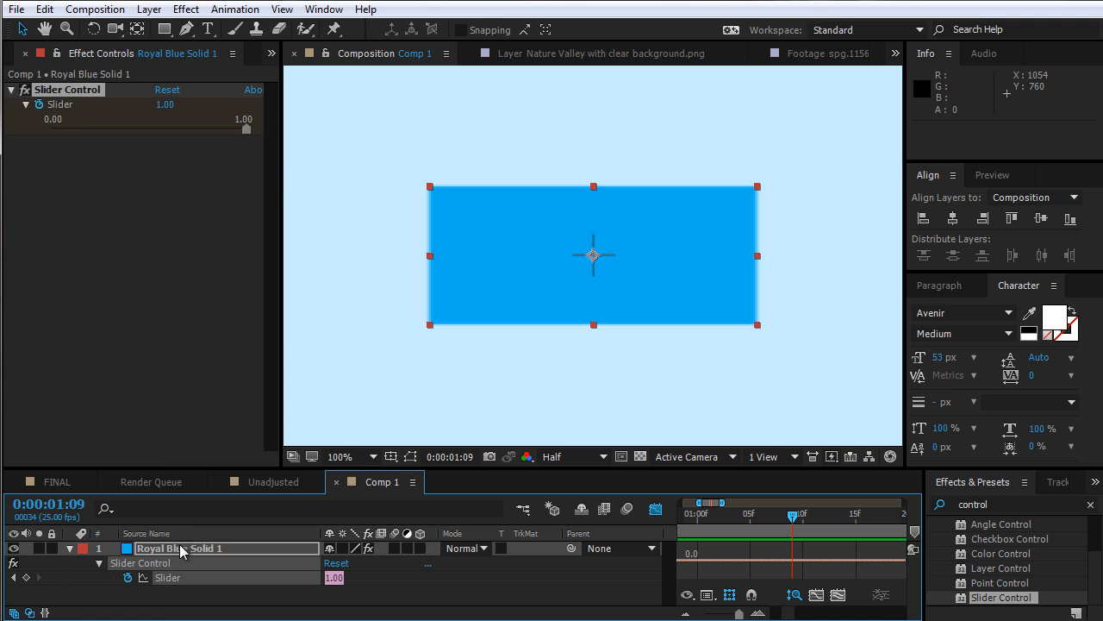
key(grave)
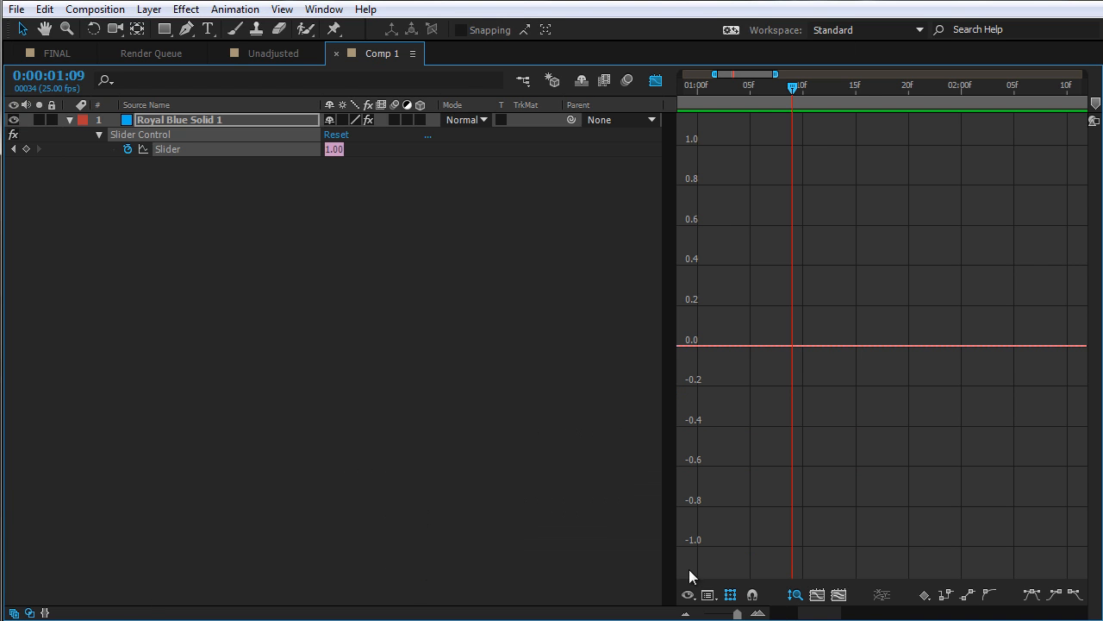
key(Home)
key(ctrl+v)
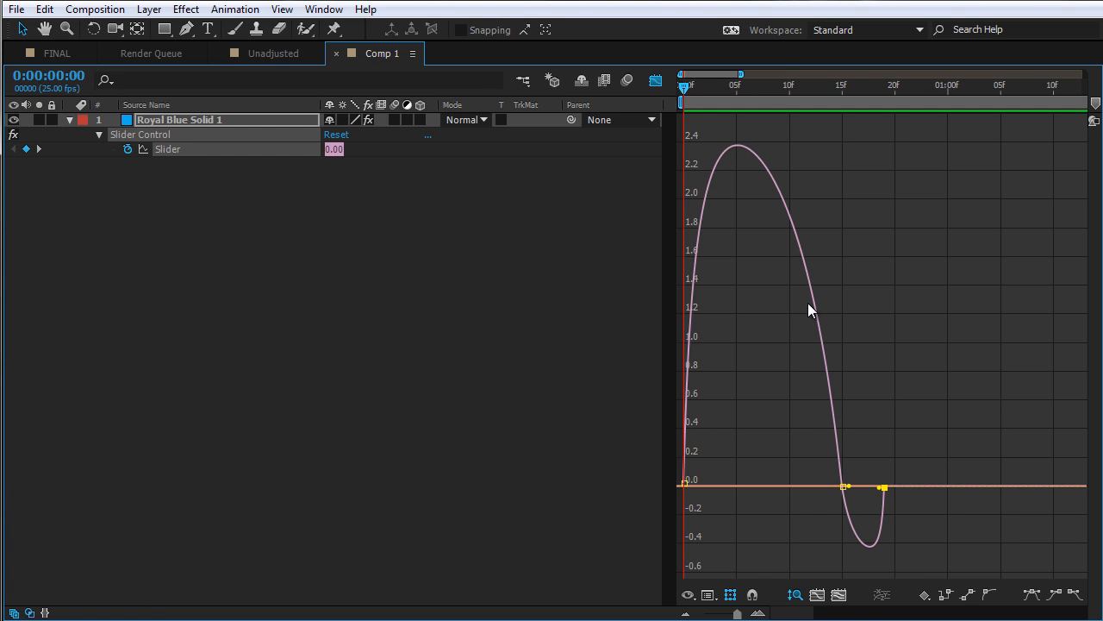
key(shift+F3)
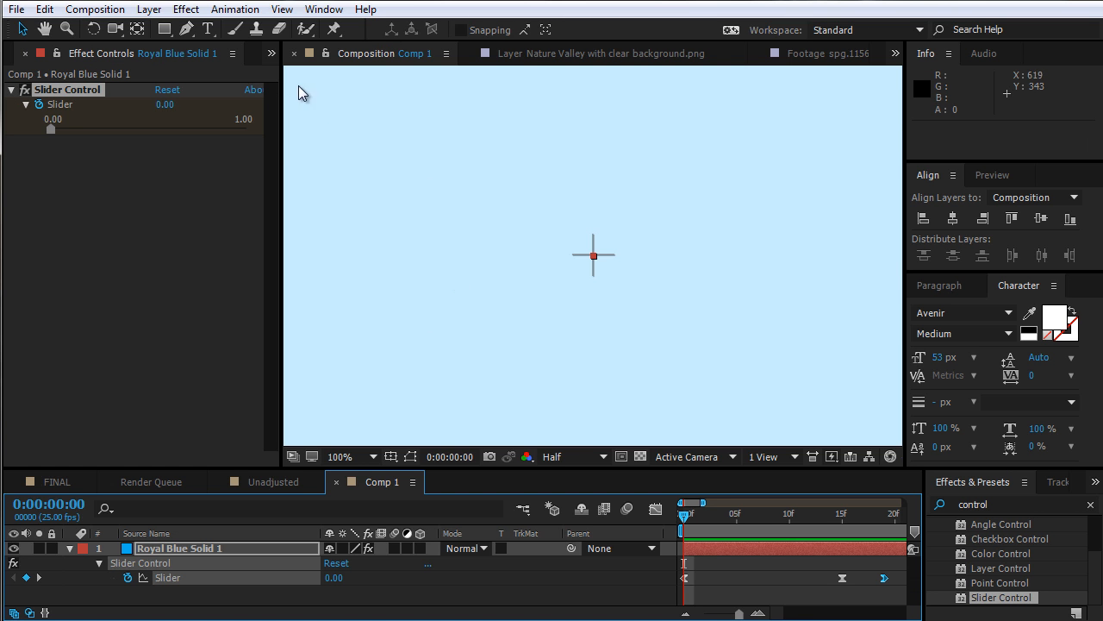
Return to the Unadjusted comp and examine the Heineken logo's sc keyframes
click(269, 481)
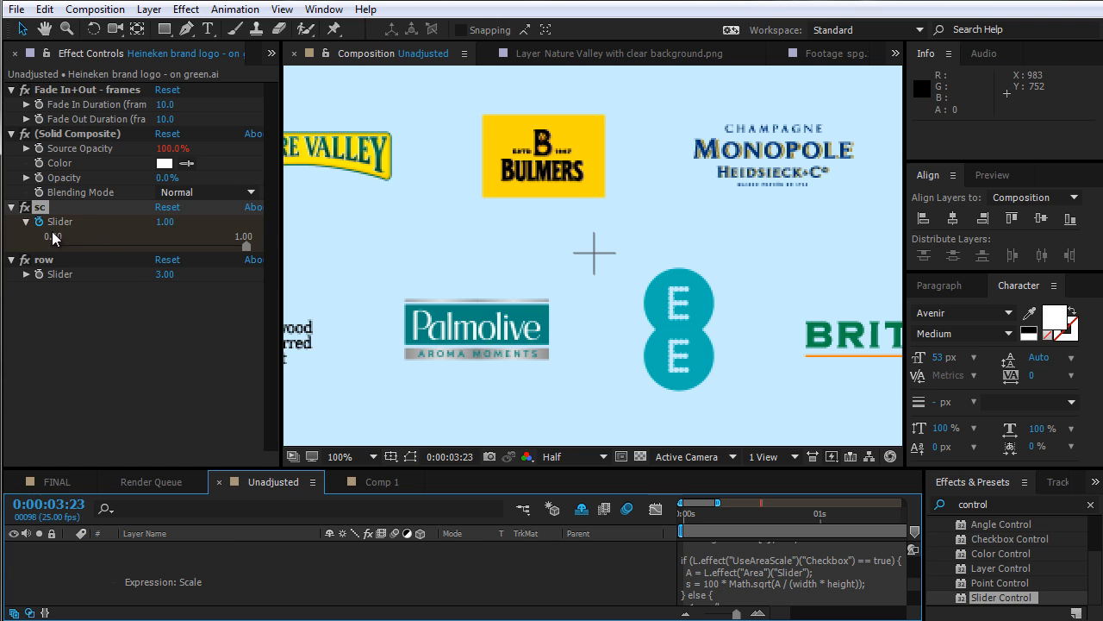
key(u)
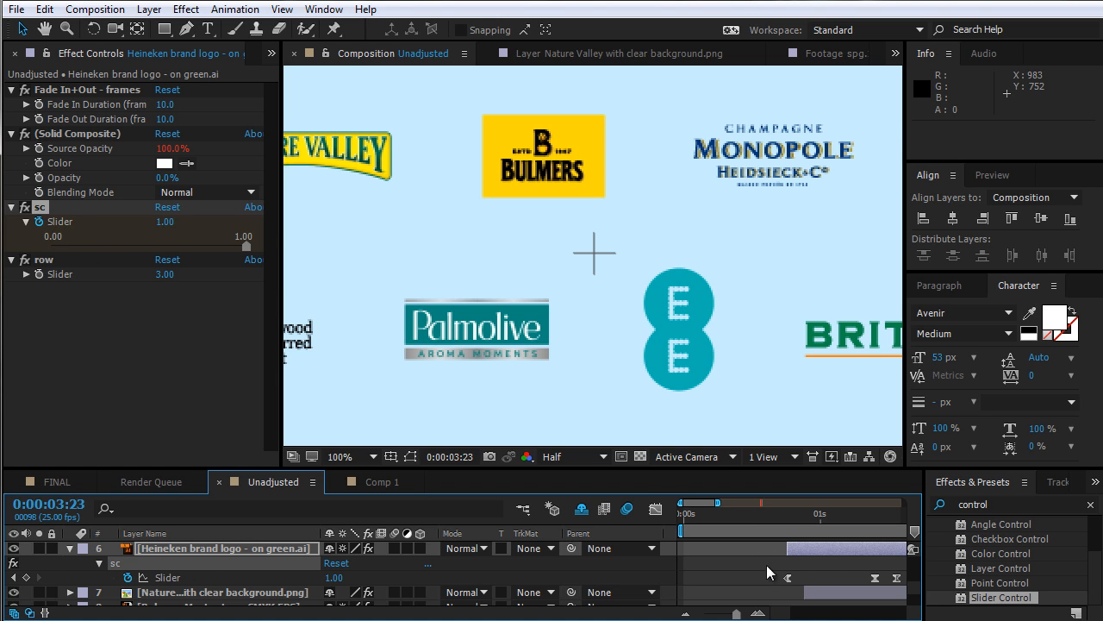
scroll(780, 560, right, 3)
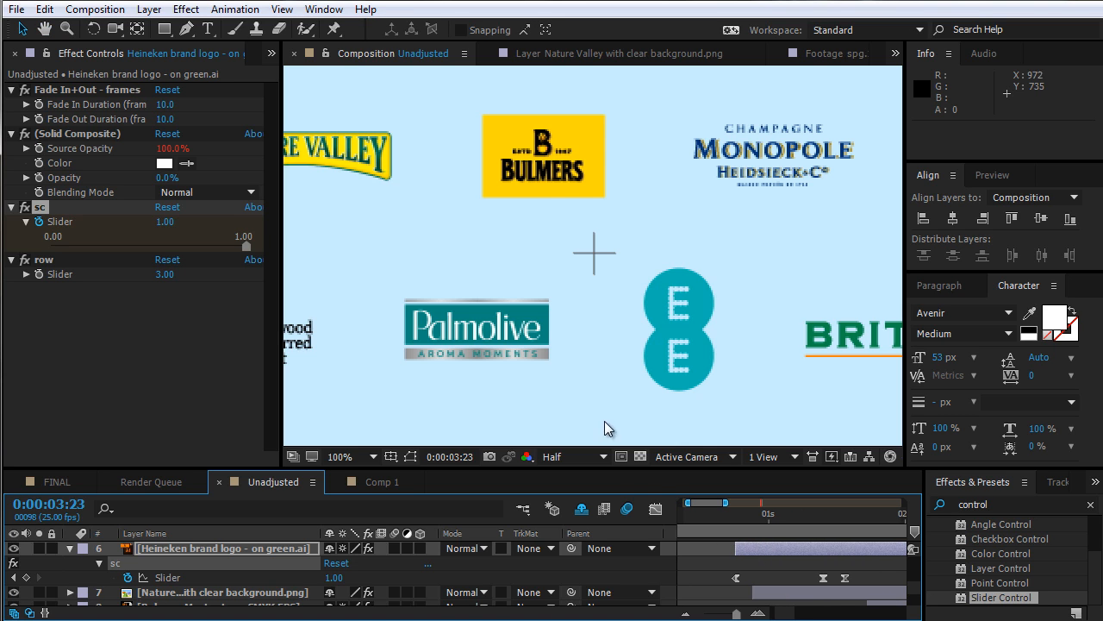
scroll(616, 326, down, 3)
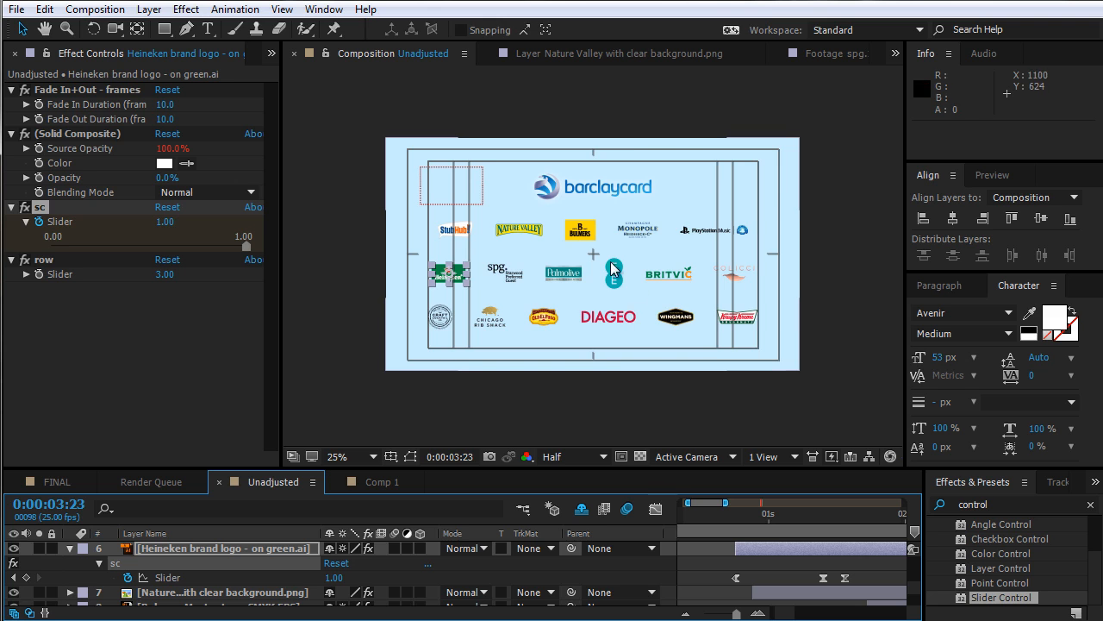
Reveal the Heineken logo's Scale property and expand the timeline panel to full size
scroll(578, 228, up, 2)
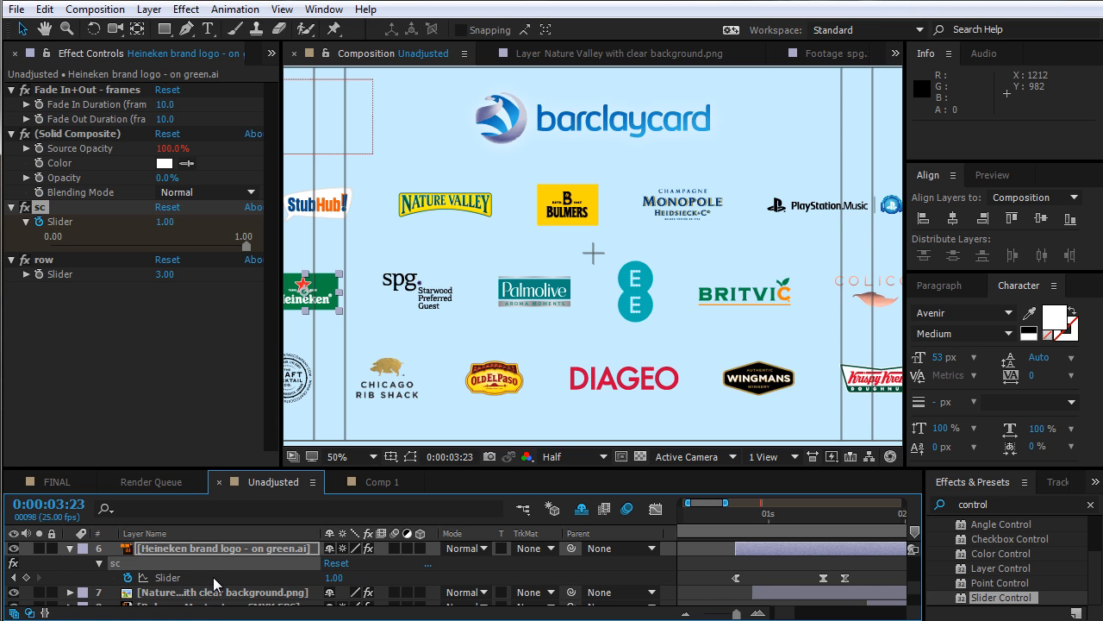
key(shift+s)
click(101, 592)
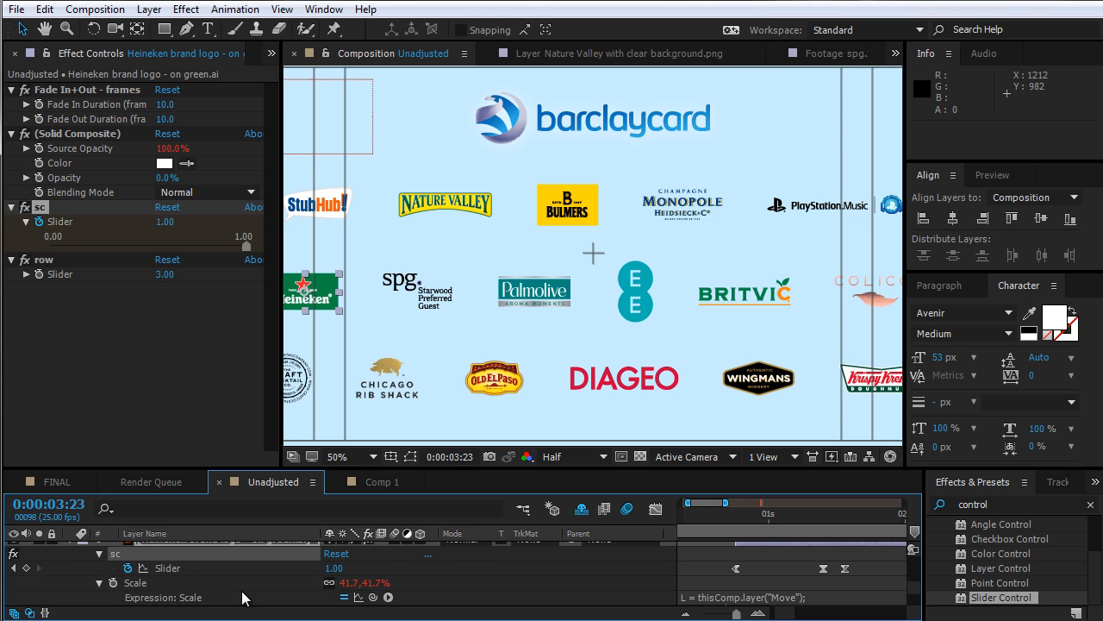
key(grave)
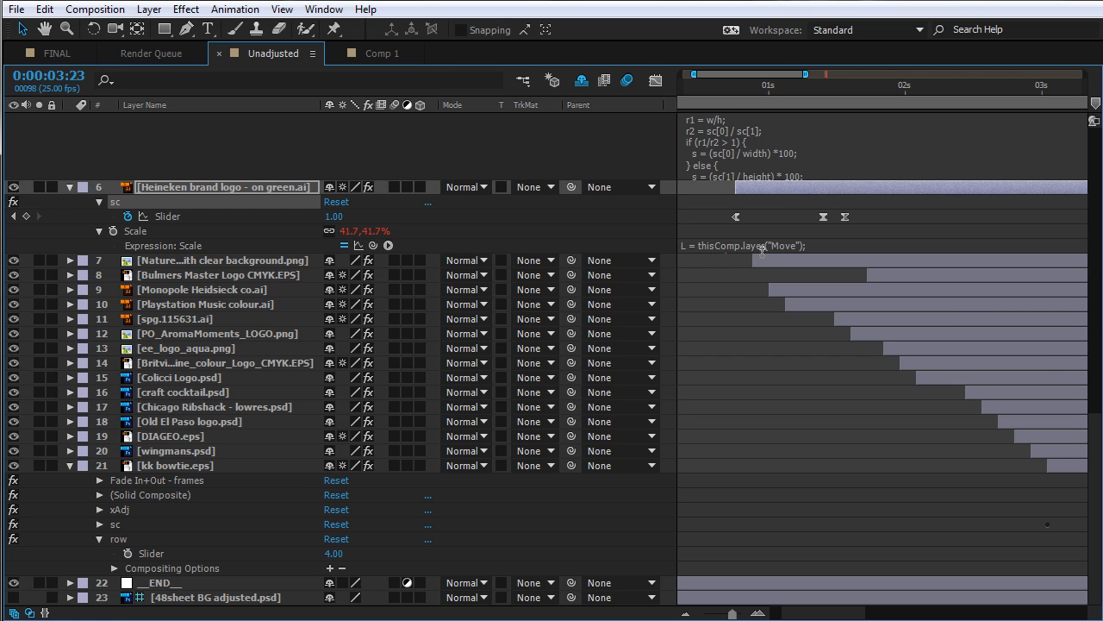
Multiply the StubHub logo's Scale expression result by its sc Slider, linking it with the pick whip
scroll(749, 221, up, 4)
click(749, 287)
scroll(778, 296, down, 2)
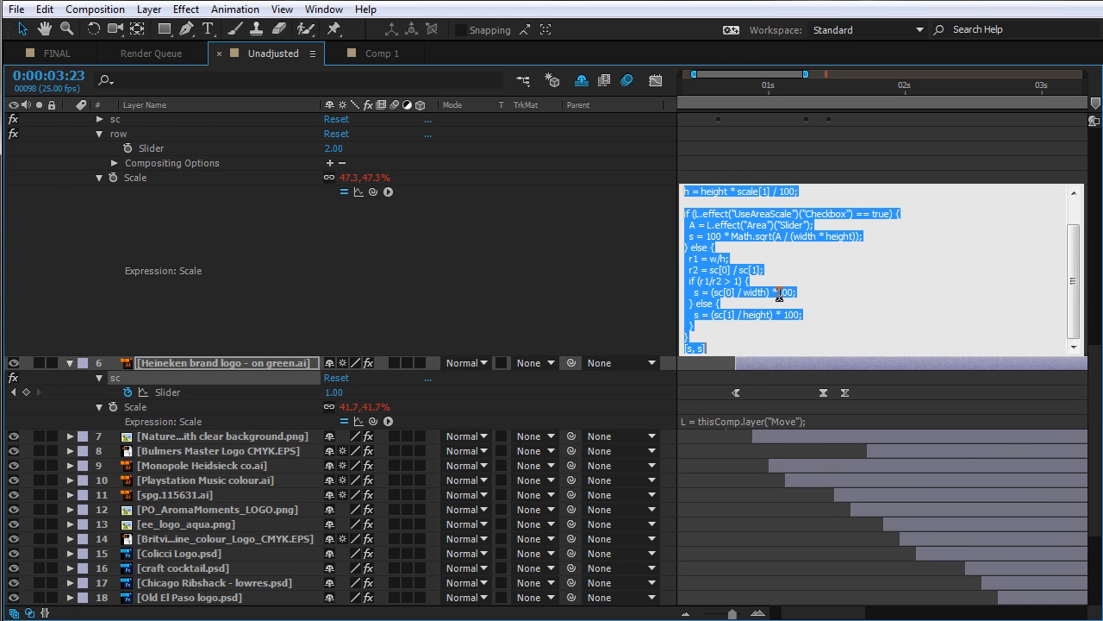
click(739, 349)
text(*)
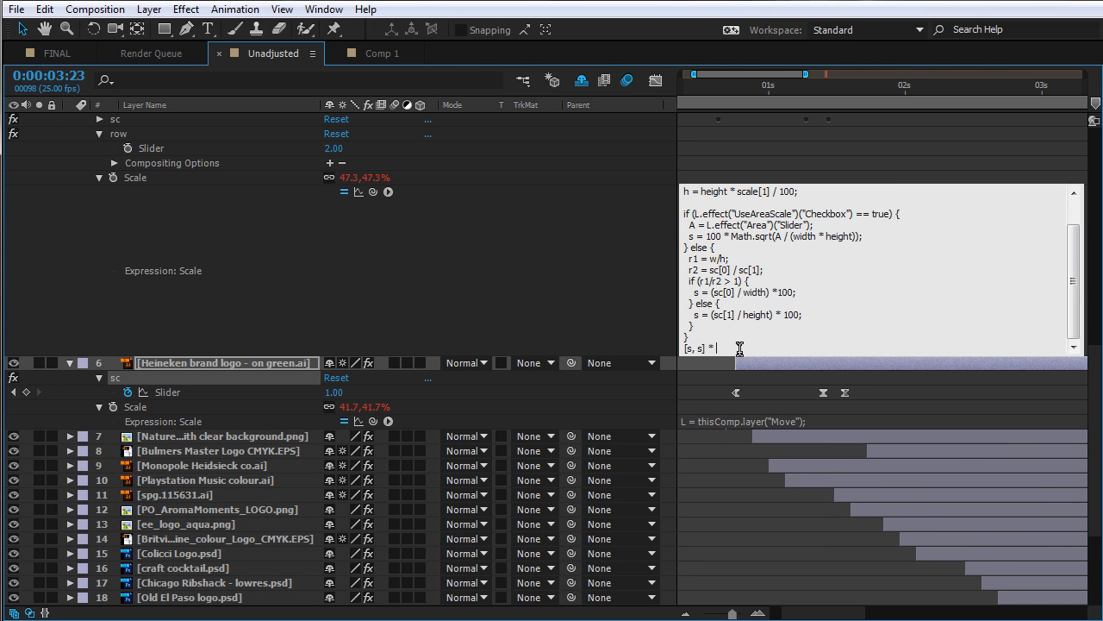
click(103, 120)
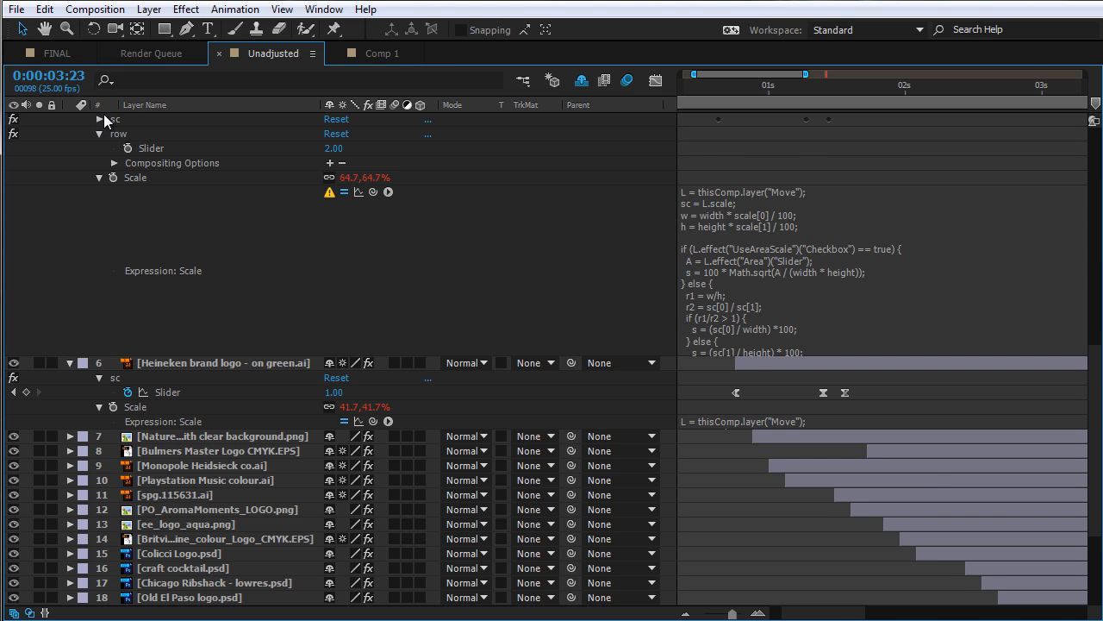
click(99, 119)
click(775, 350)
scroll(775, 350, down, 1)
click(750, 374)
drag(375, 221, 159, 134)
click(549, 334)
key(grave)
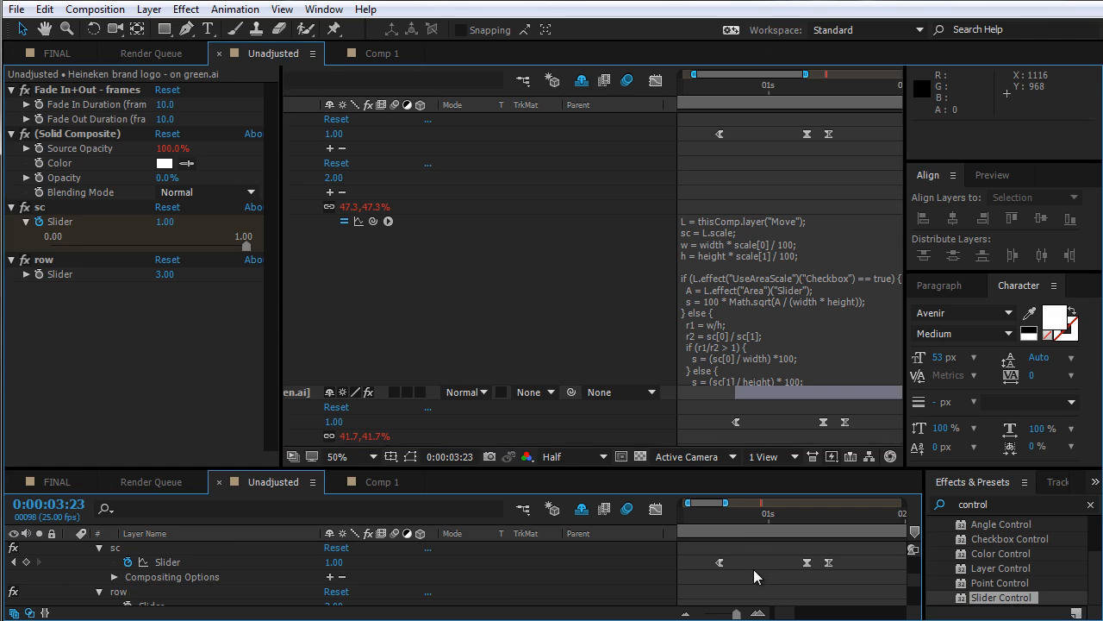
Zoom the timeline out, jump near the start and preview the logo animation
key(grave)
key(minus)
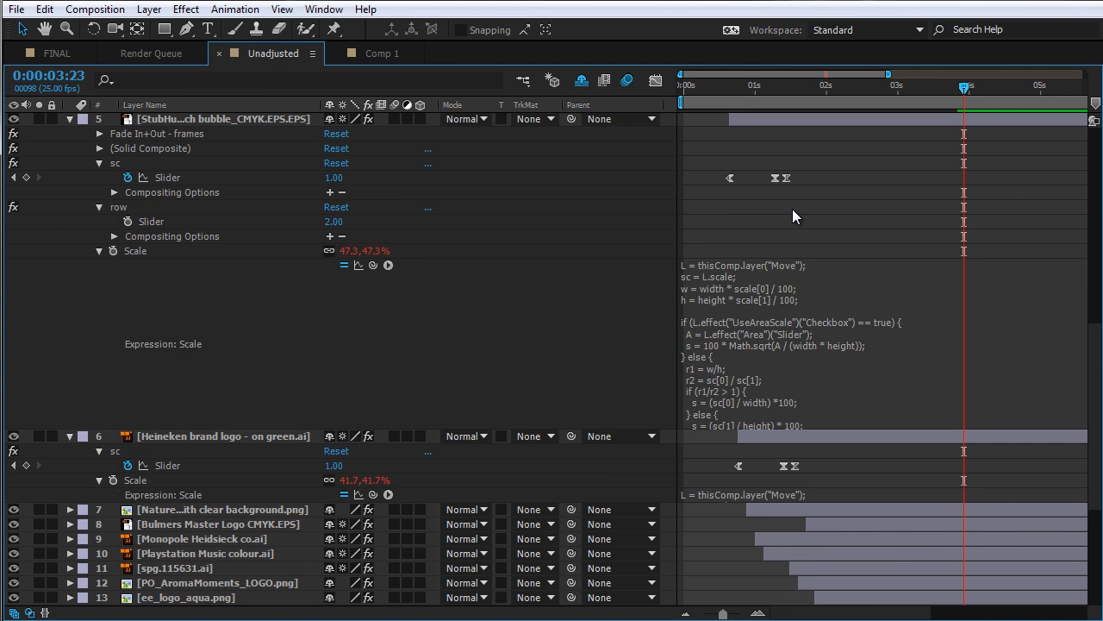
scroll(792, 208, up, 1)
click(712, 91)
key(grave)
key(space)
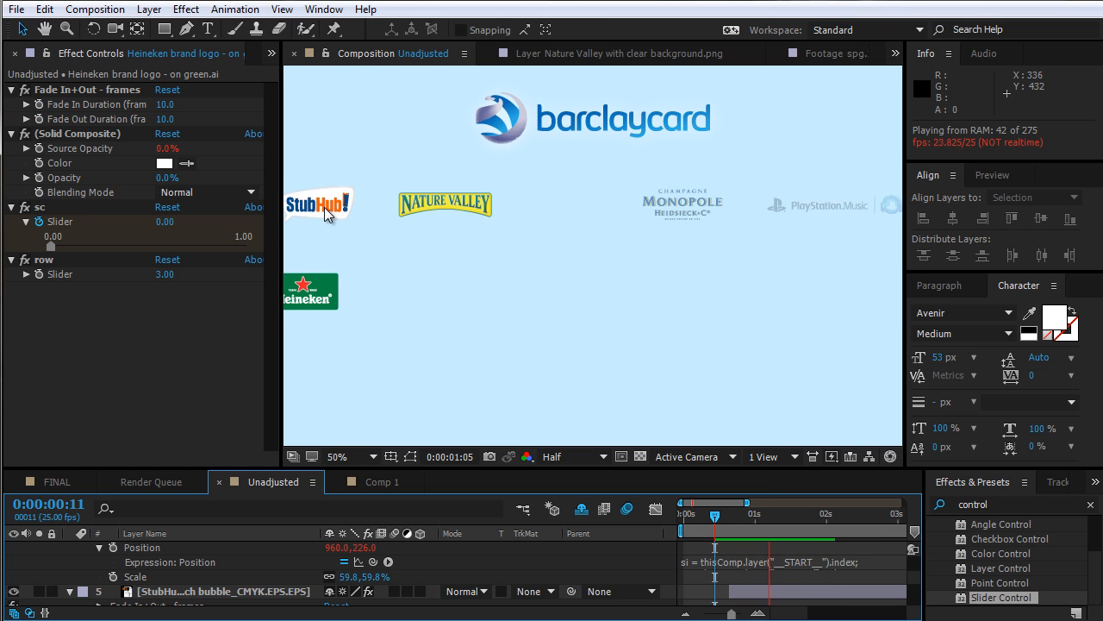
key(space)
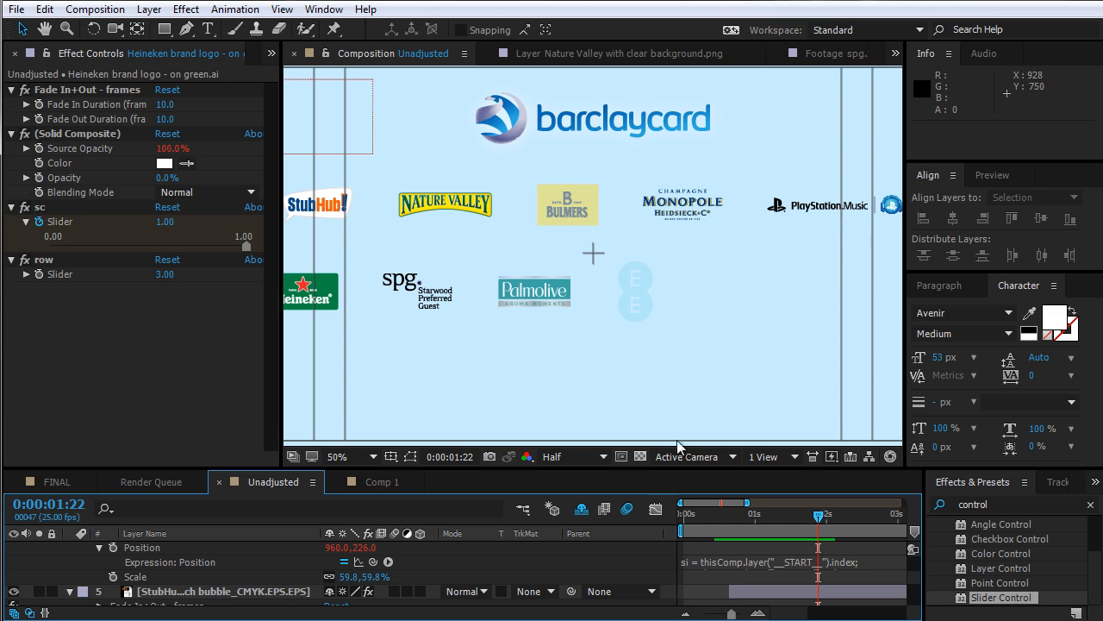
Reveal the StubHub logo's Position expression and scrub through its sc scale pop
key(grave)
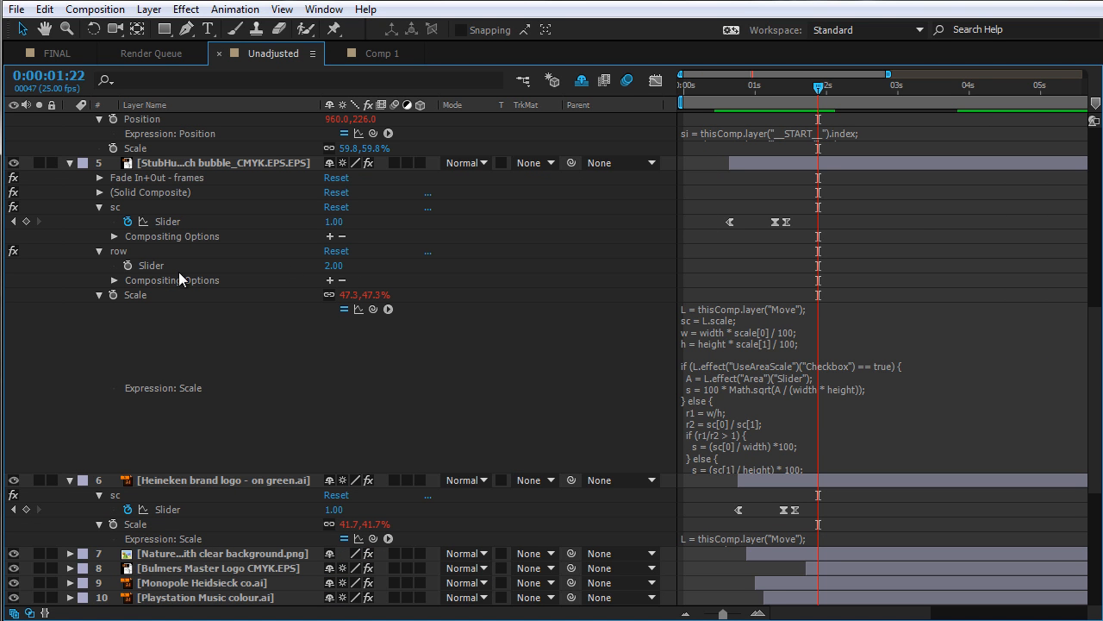
click(172, 162)
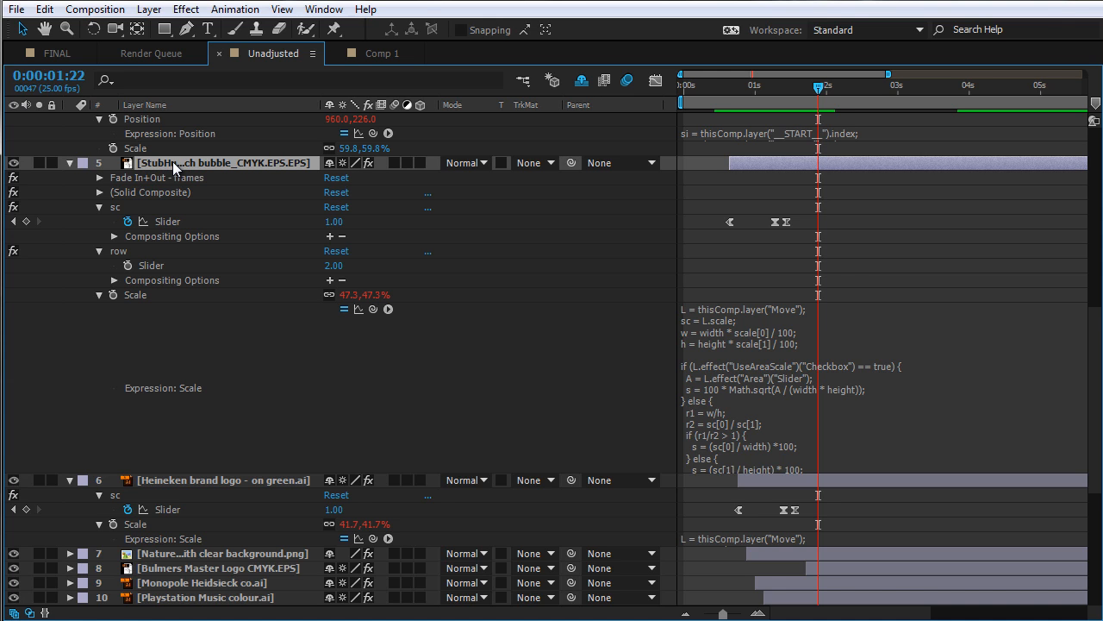
key(shift+p)
click(100, 295)
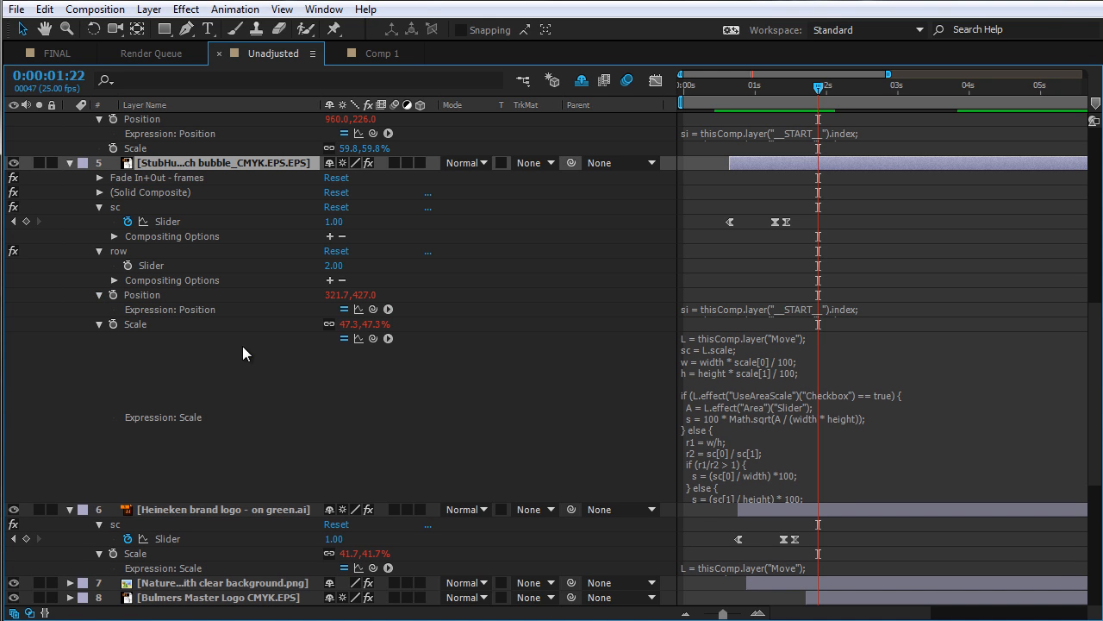
click(705, 312)
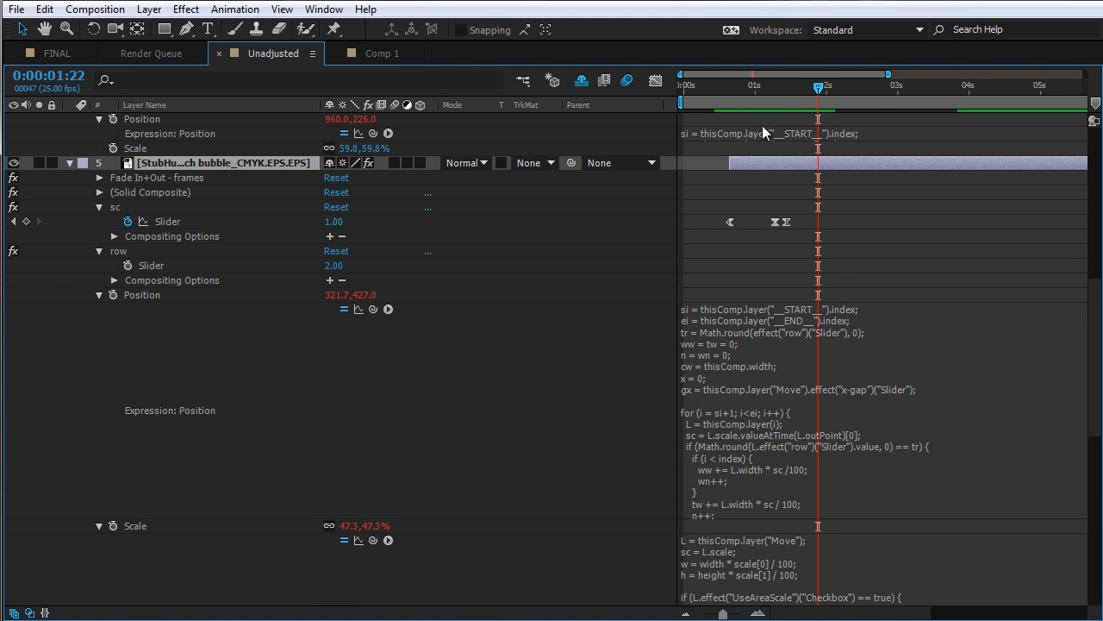
drag(731, 87, 761, 88)
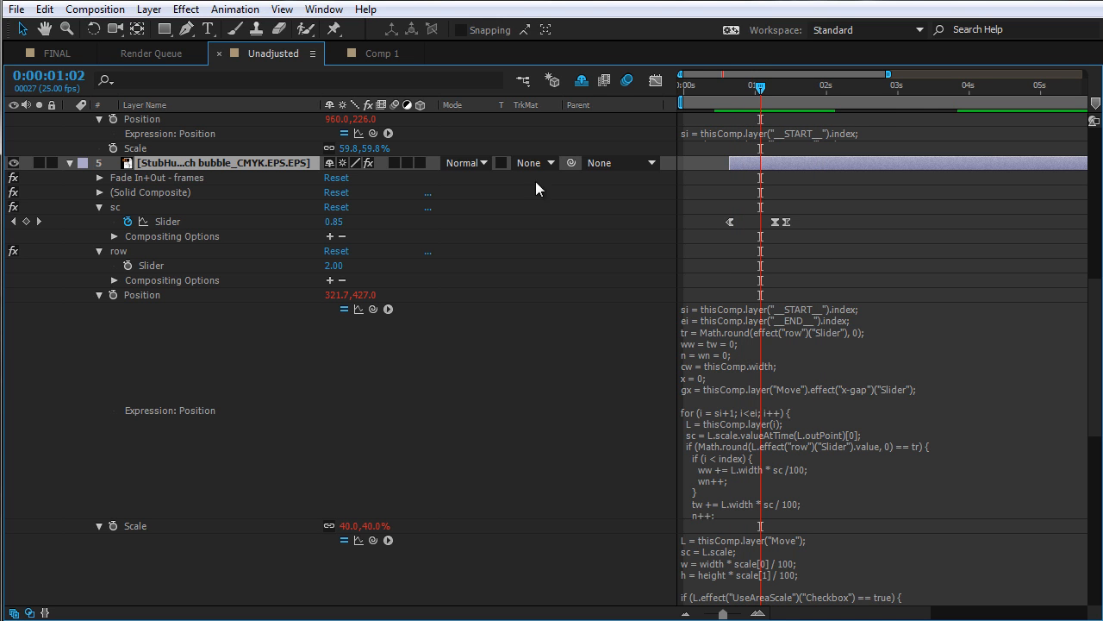
drag(759, 88, 774, 89)
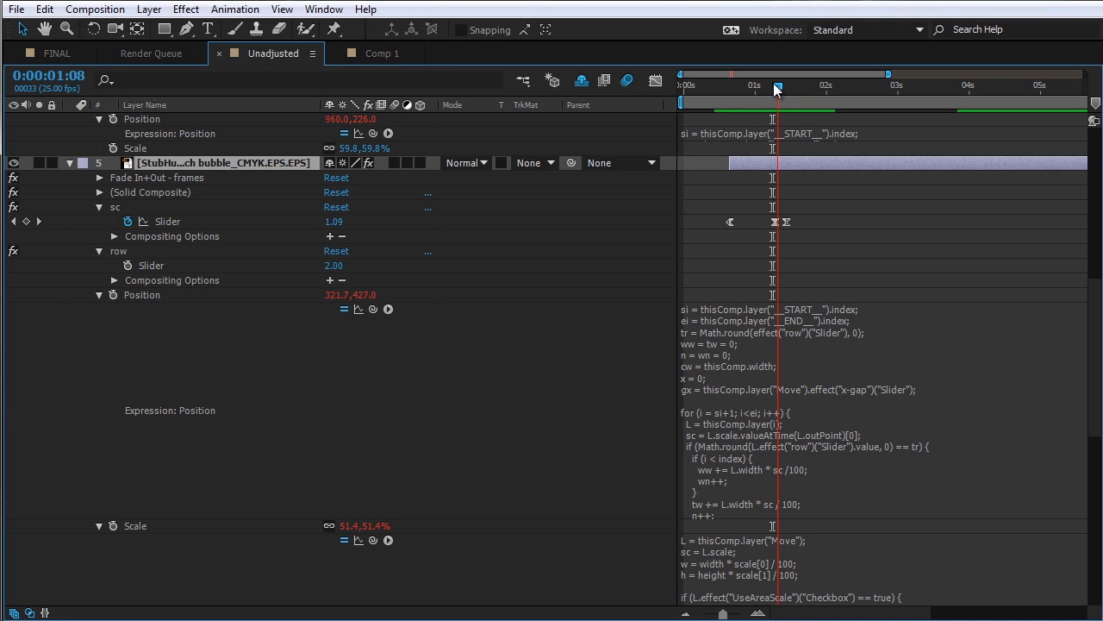
drag(774, 89, 772, 91)
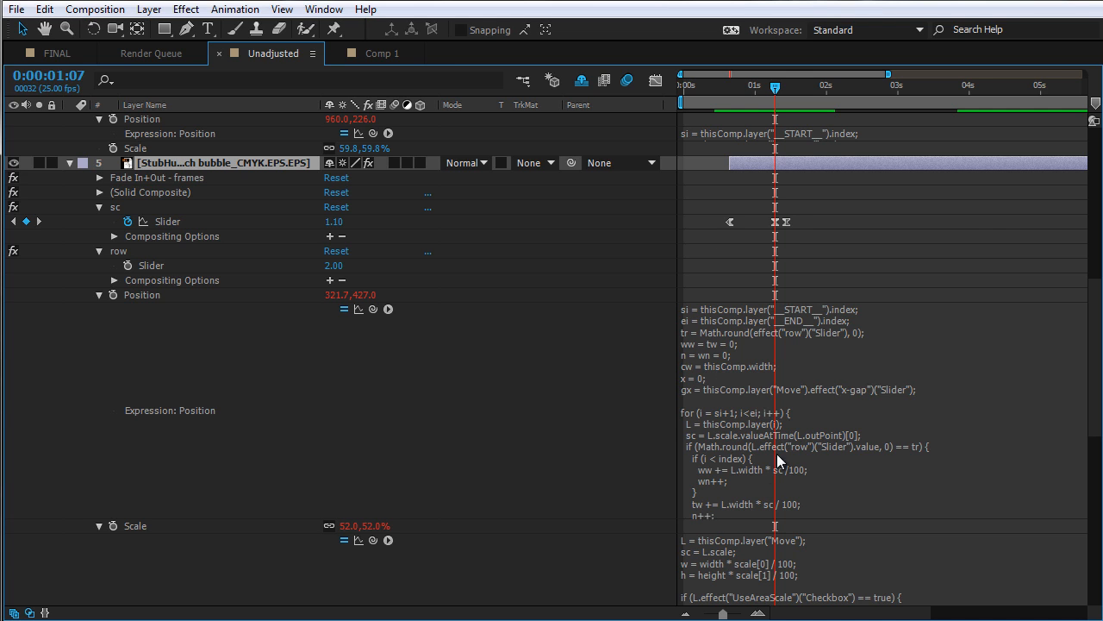
Select the StubHub Scale property, then select logo layers 6 through 21
drag(991, 218, 219, 236)
drag(992, 238, 553, 243)
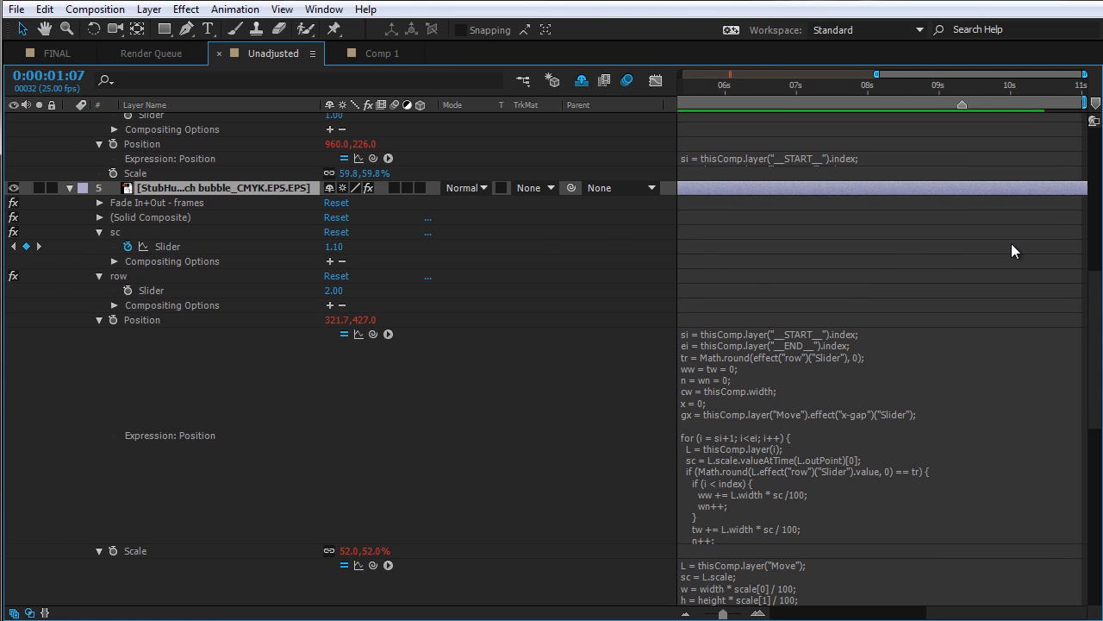
scroll(1012, 245, down, 3)
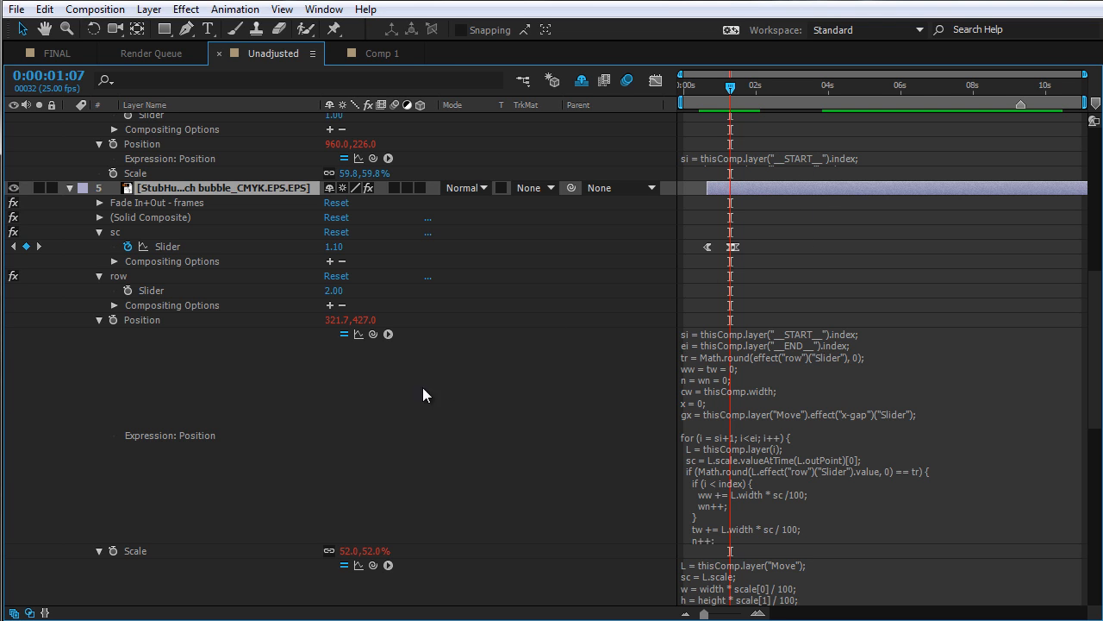
click(99, 320)
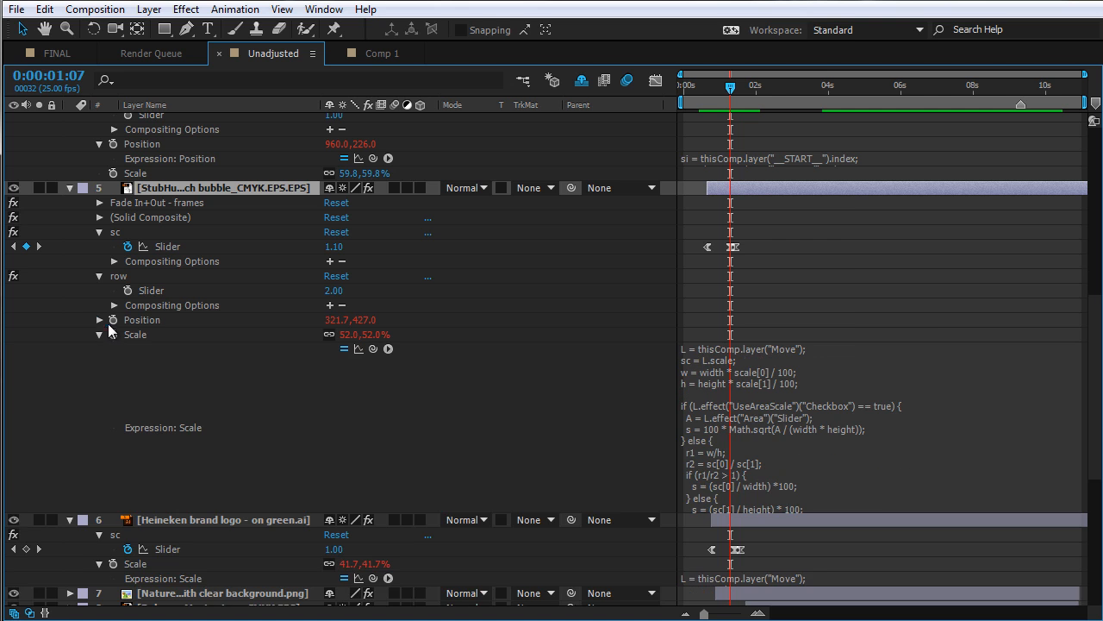
click(140, 335)
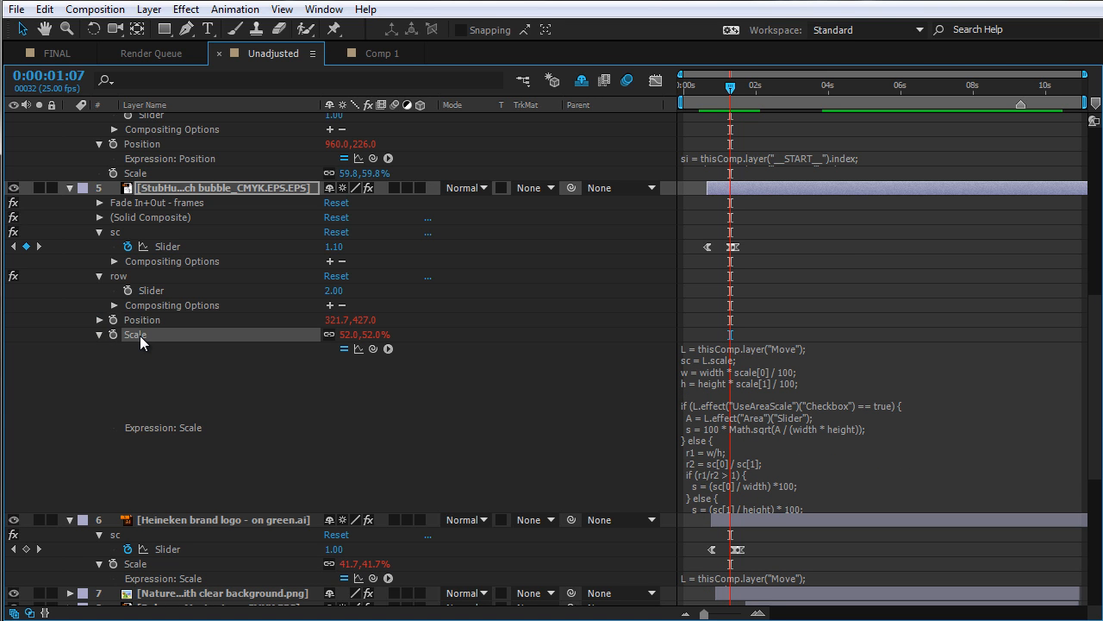
click(197, 519)
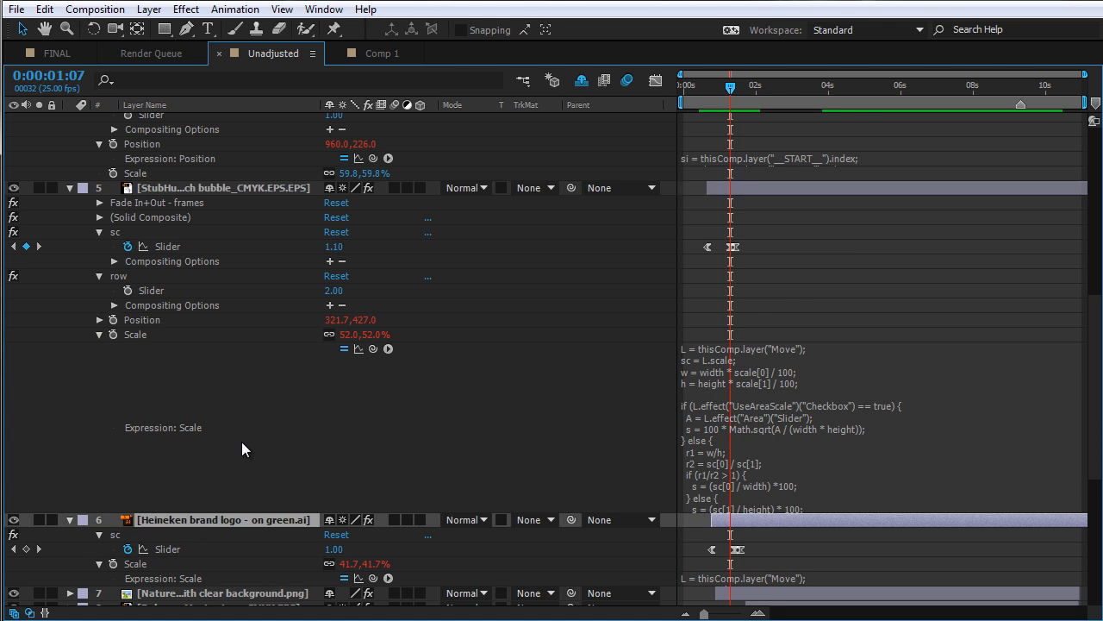
scroll(241, 442, down, 5)
shift+click(200, 469)
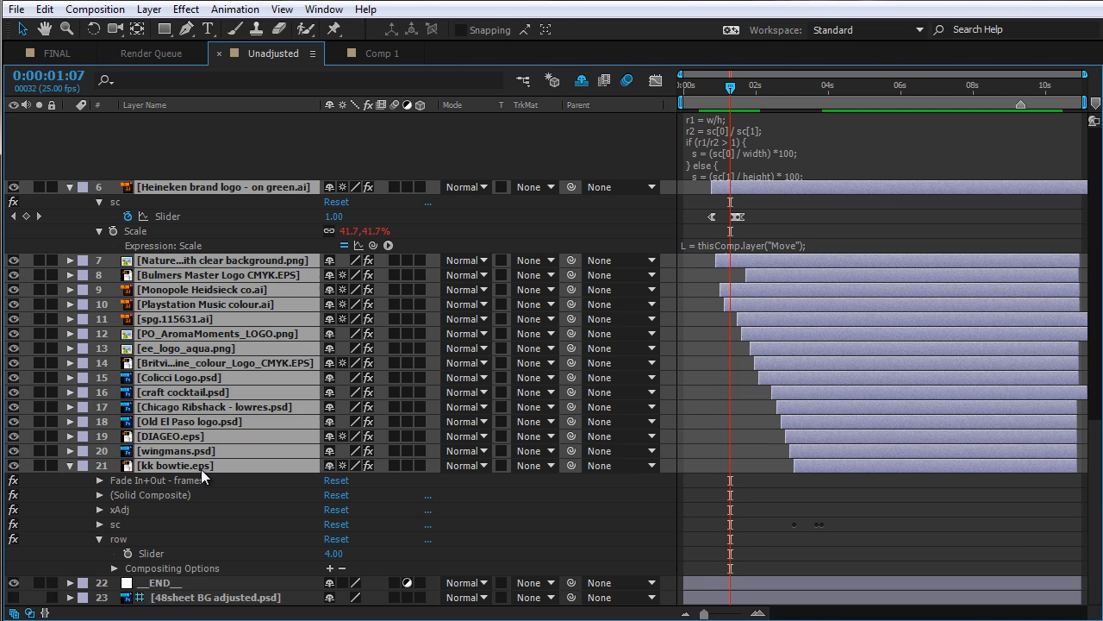
Return to the composition view, go to the start and preview the animation
key(grave)
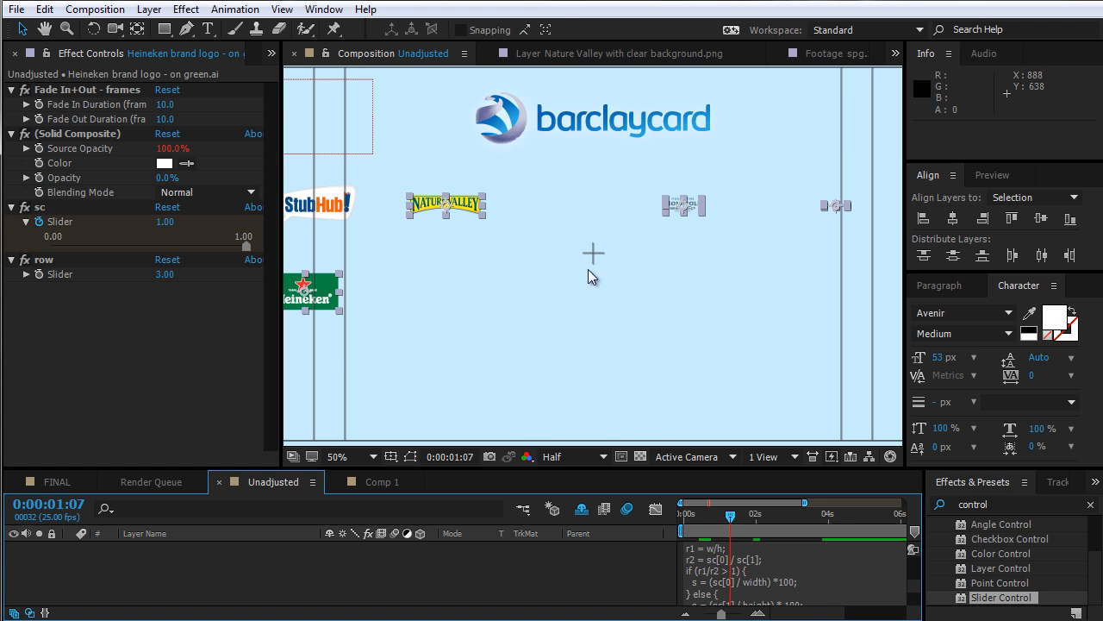
key(grave)
click(1055, 325)
key(Home)
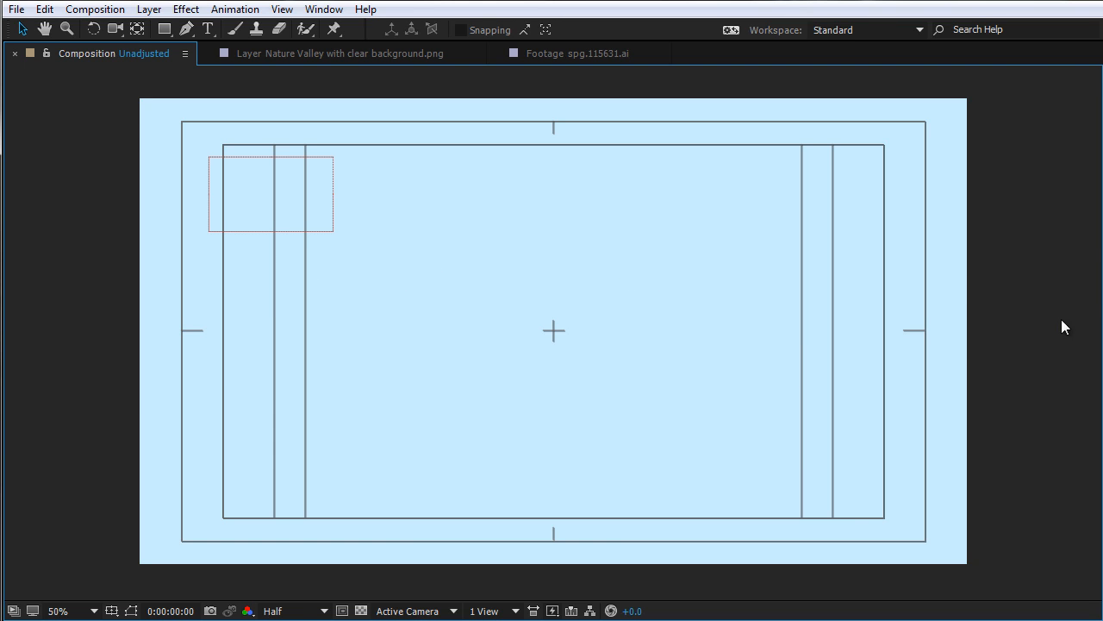
key(space)
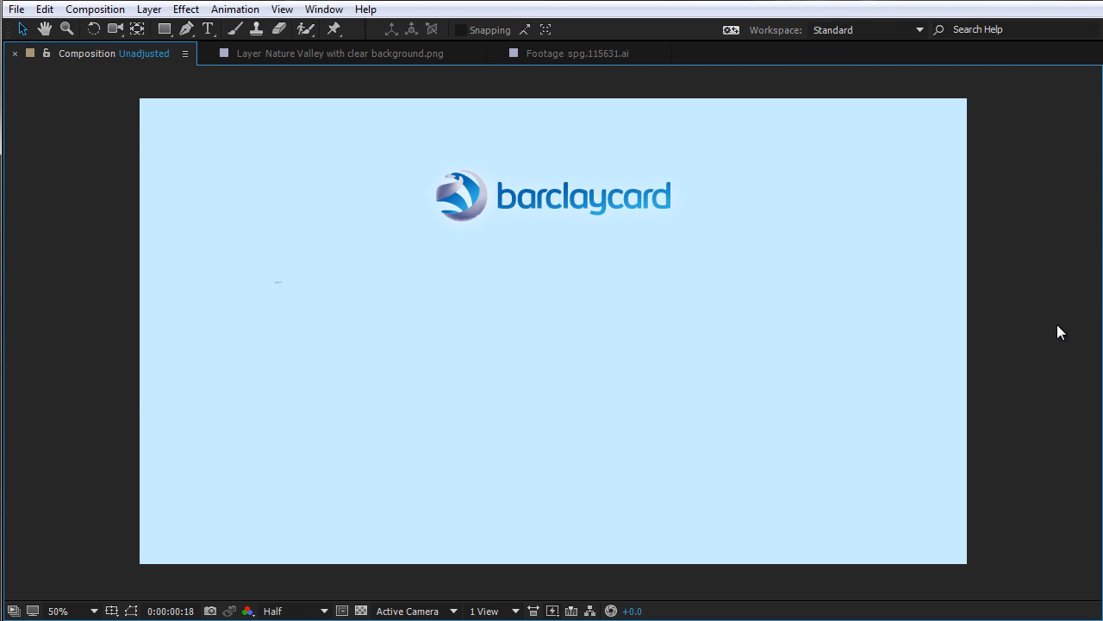